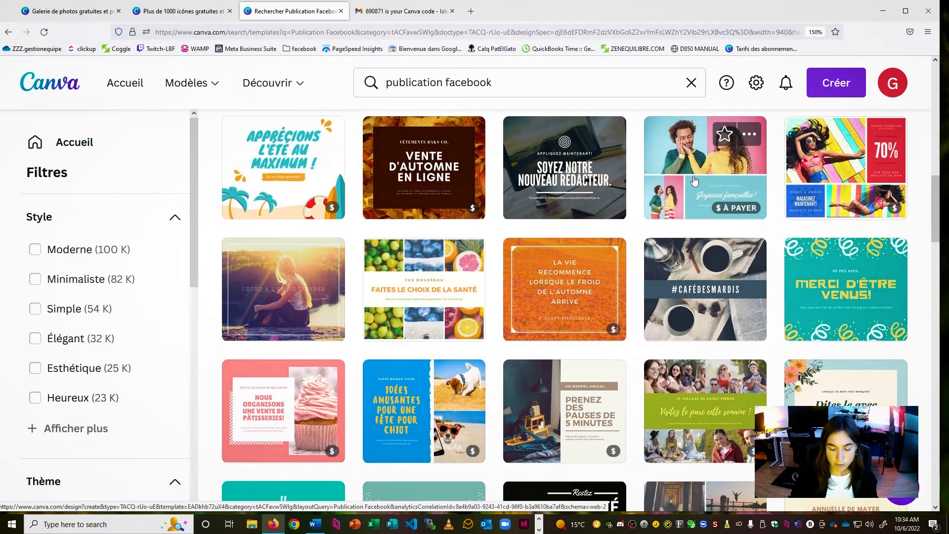
# Open the "Bonne Fête des Mères !" Facebook post template showing two women in knit hats
pyautogui.scroll(-2, 691, 181)
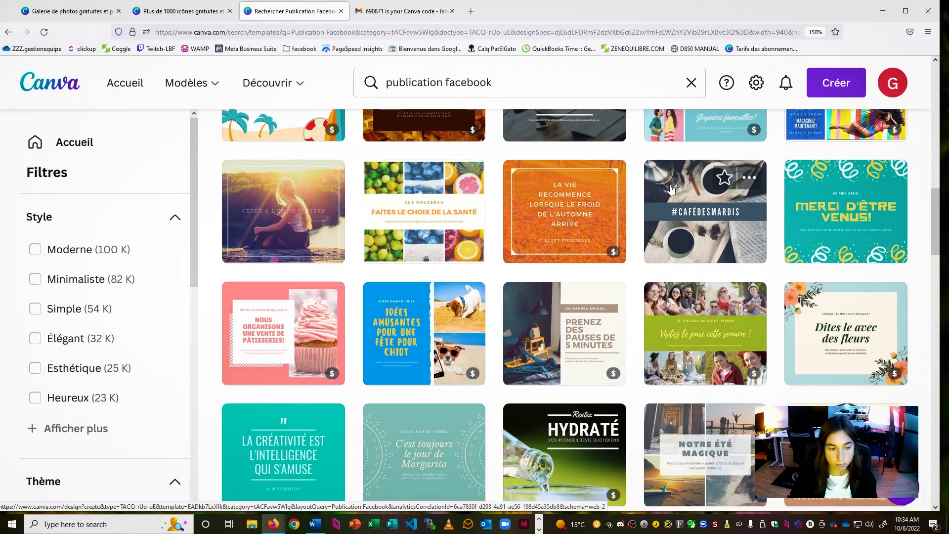
pyautogui.scroll(-2, 671, 189)
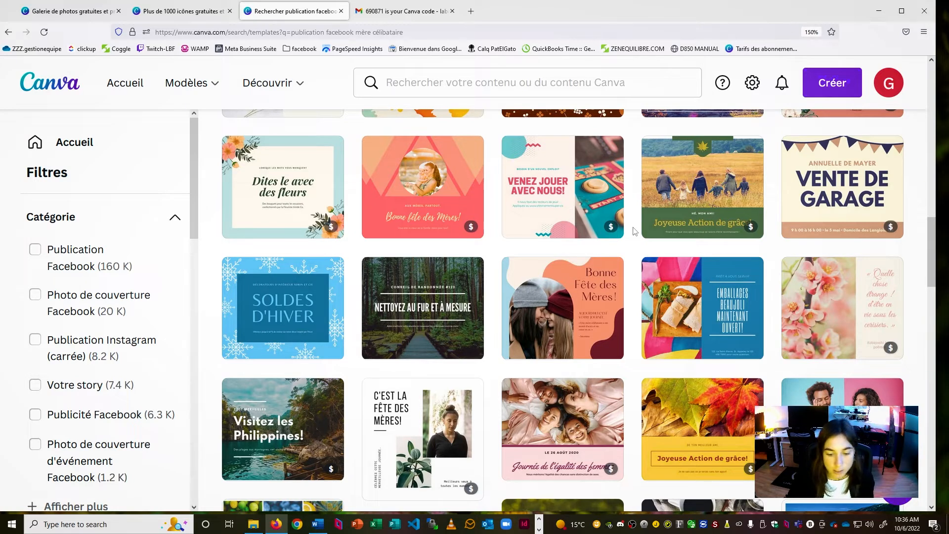
pyautogui.scroll(-2, 634, 231)
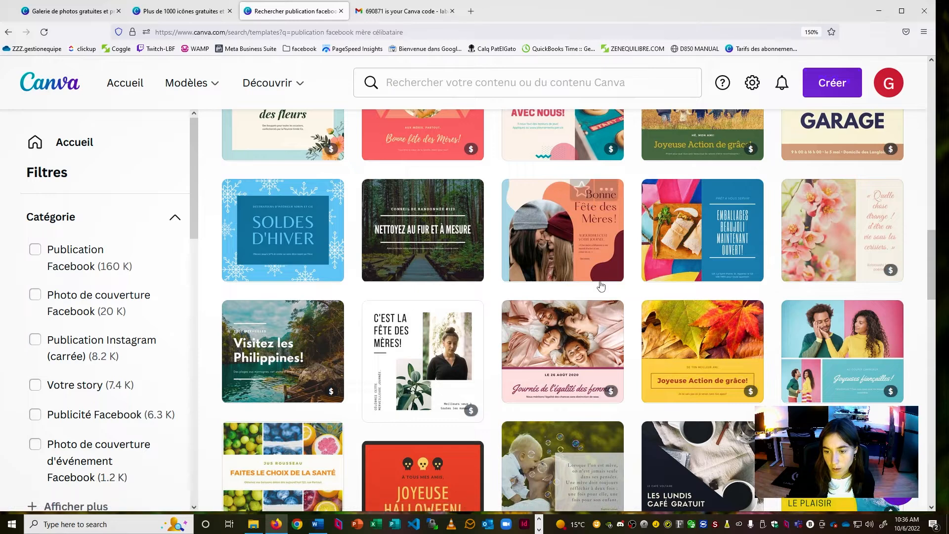
pyautogui.click(583, 250)
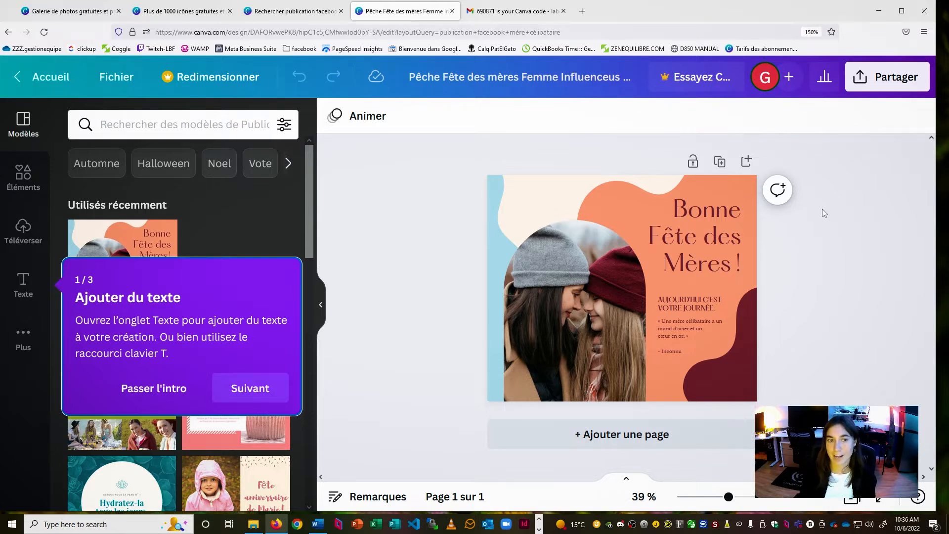
# Dismiss the intro and look through the design elements, the upload options and the text options
pyautogui.click(282, 181)
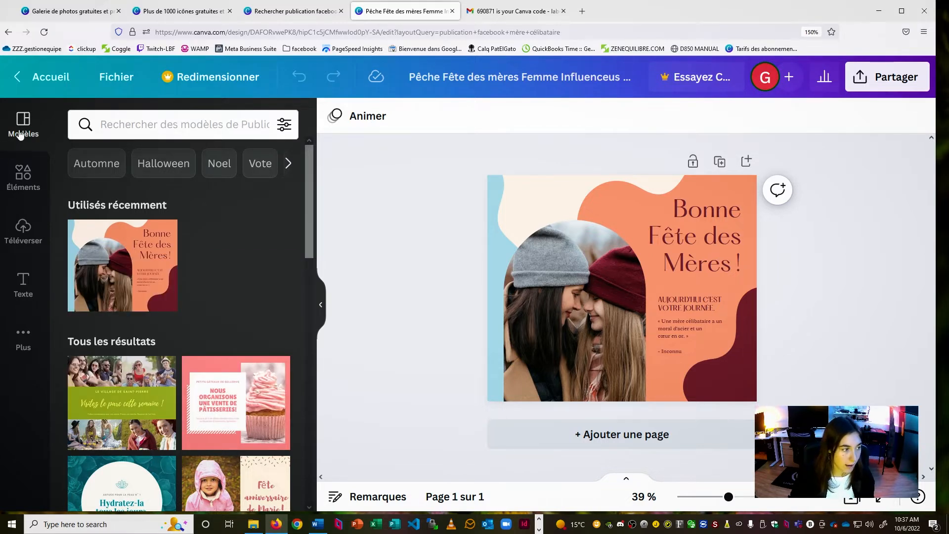
pyautogui.click(21, 185)
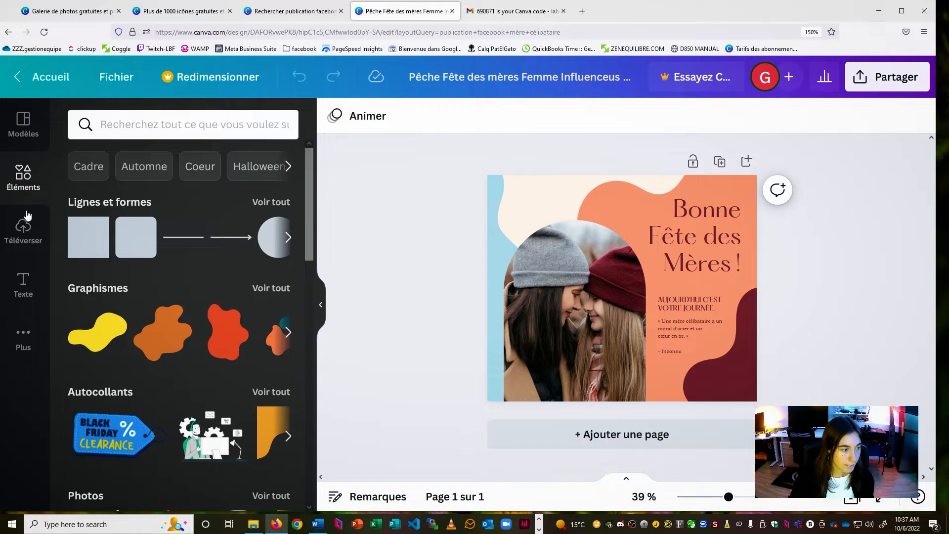
pyautogui.click(33, 238)
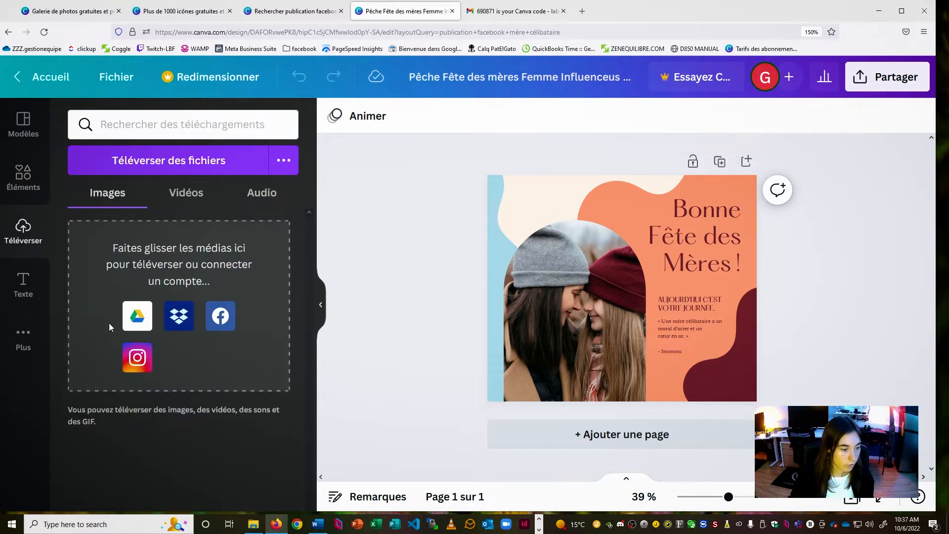
pyautogui.click(24, 286)
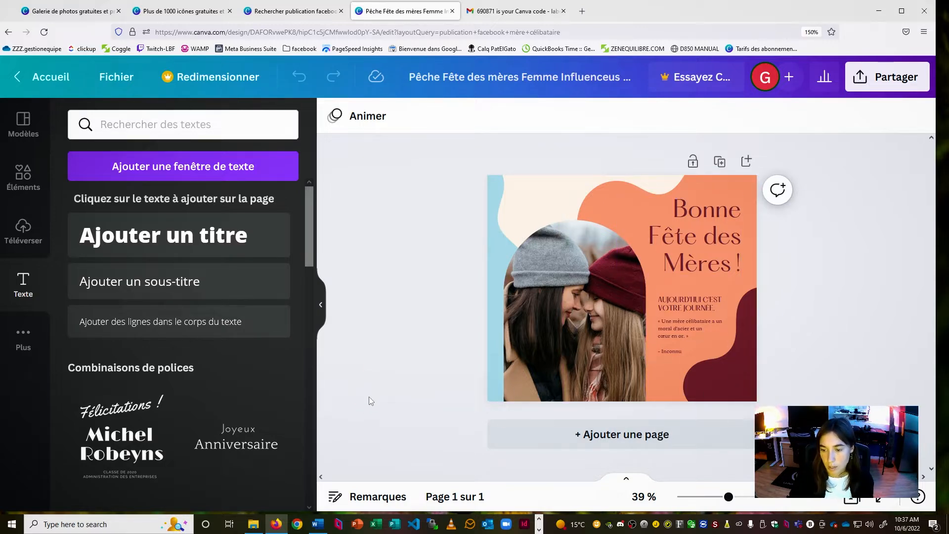
# Replace the heading's middle line "Fête des" with "fgfgfgf" and deselect the text
pyautogui.click(712, 237)
pyautogui.click(712, 237)
pyautogui.doubleClick(712, 238)
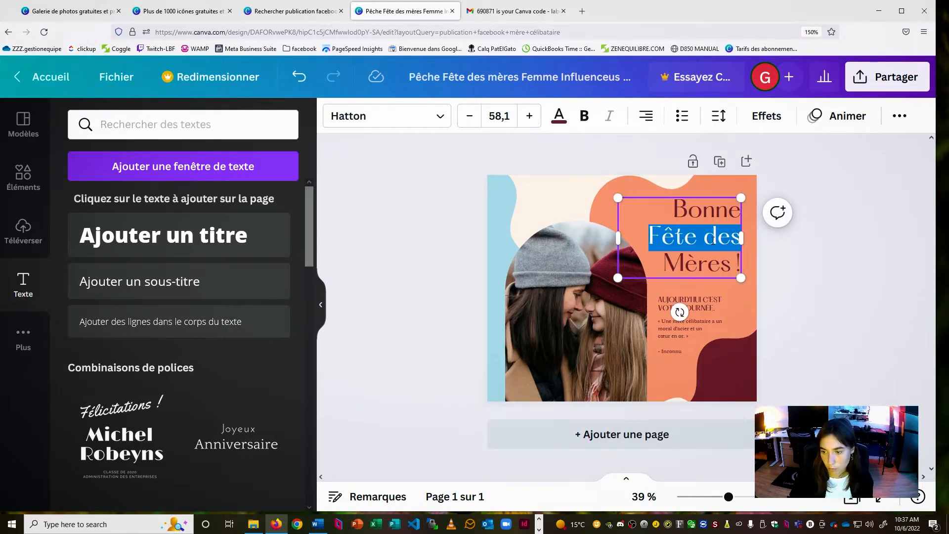
pyautogui.write('fgfgfgf')
pyautogui.click(710, 308)
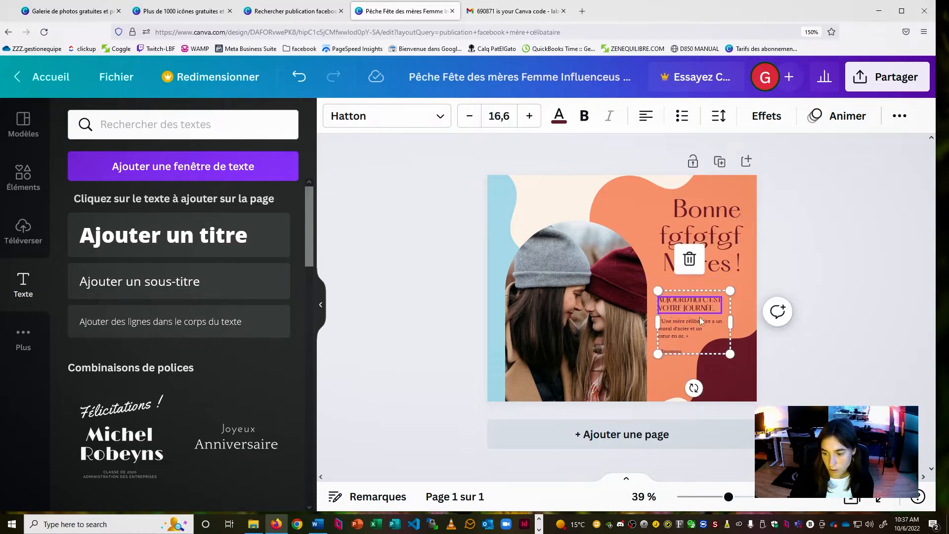
pyautogui.click(695, 325)
pyautogui.click(870, 274)
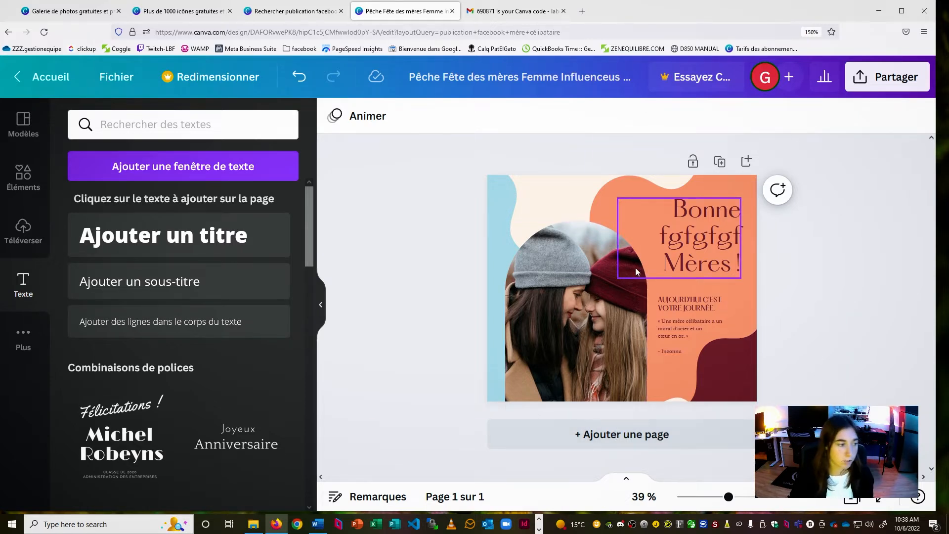
# Return to the home page and open the orange "Comment Faire une Présentation Orale" presentation template, dismissing the sharing prompts
pyautogui.click(55, 81)
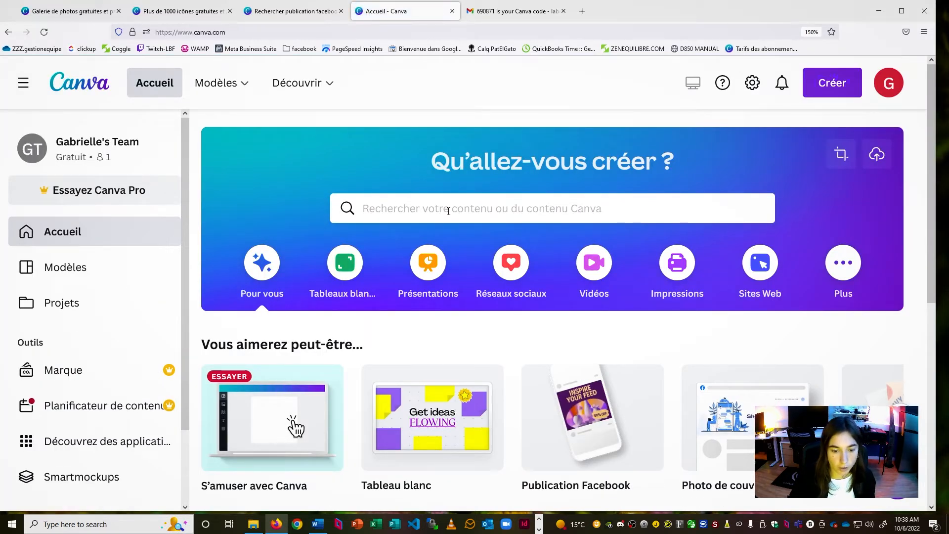
pyautogui.click(430, 275)
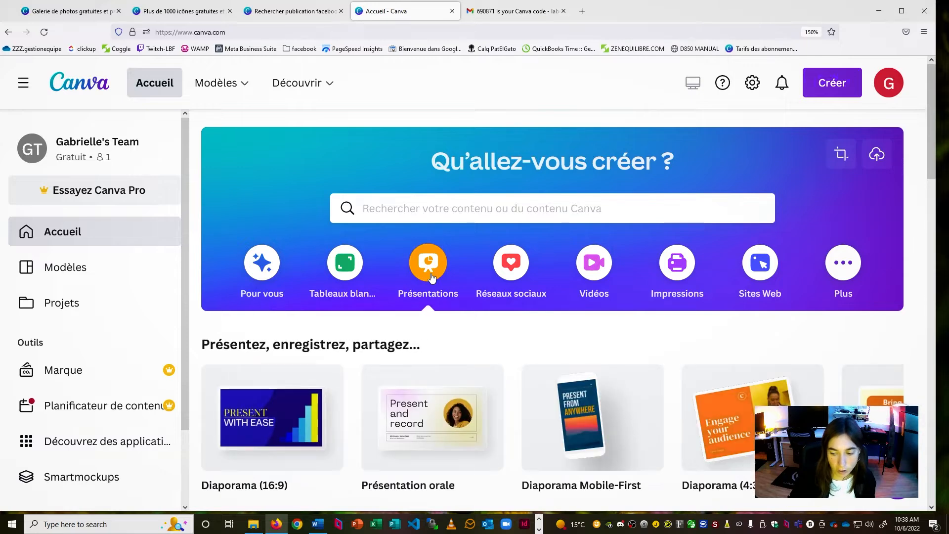
pyautogui.scroll(-3, 432, 275)
pyautogui.moveTo(326, 84)
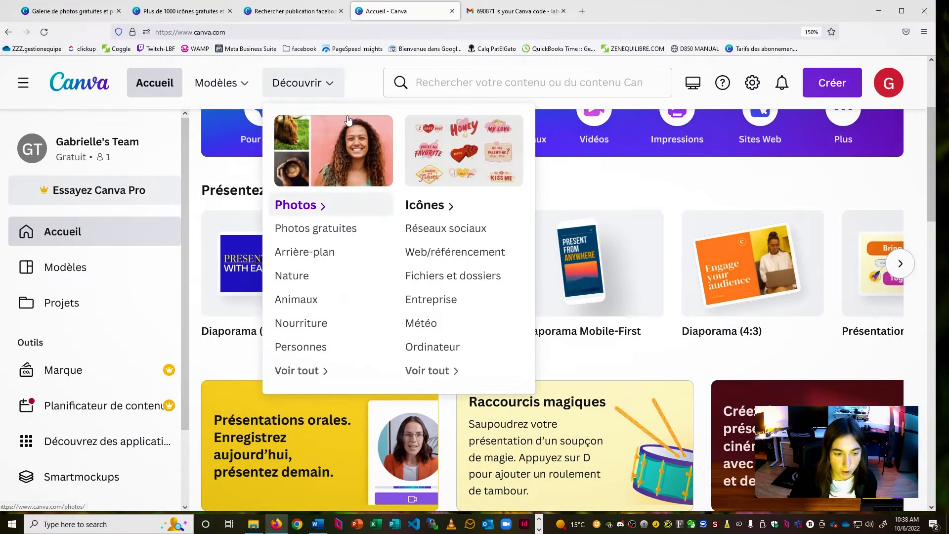
pyautogui.scroll(-2, 427, 307)
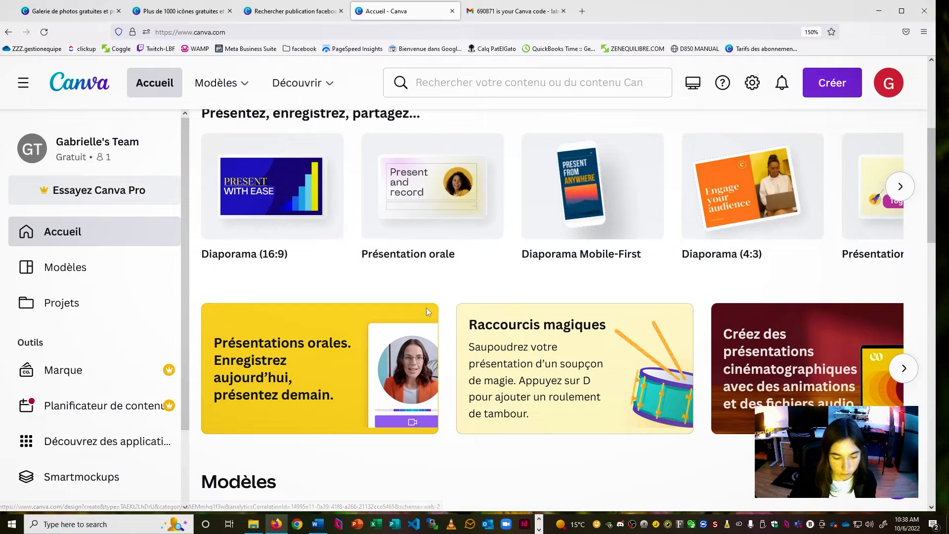
pyautogui.scroll(-10, 426, 307)
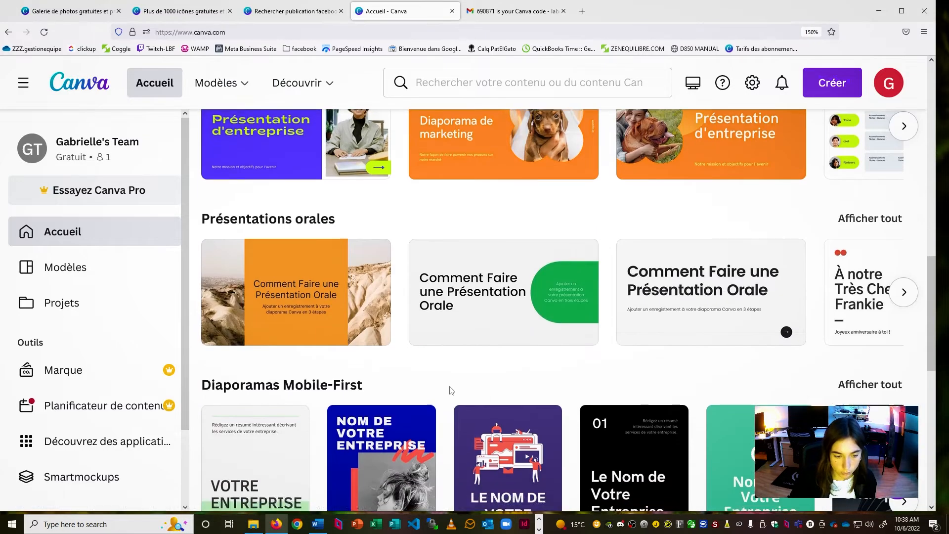
pyautogui.scroll(-3, 451, 390)
pyautogui.click(326, 171)
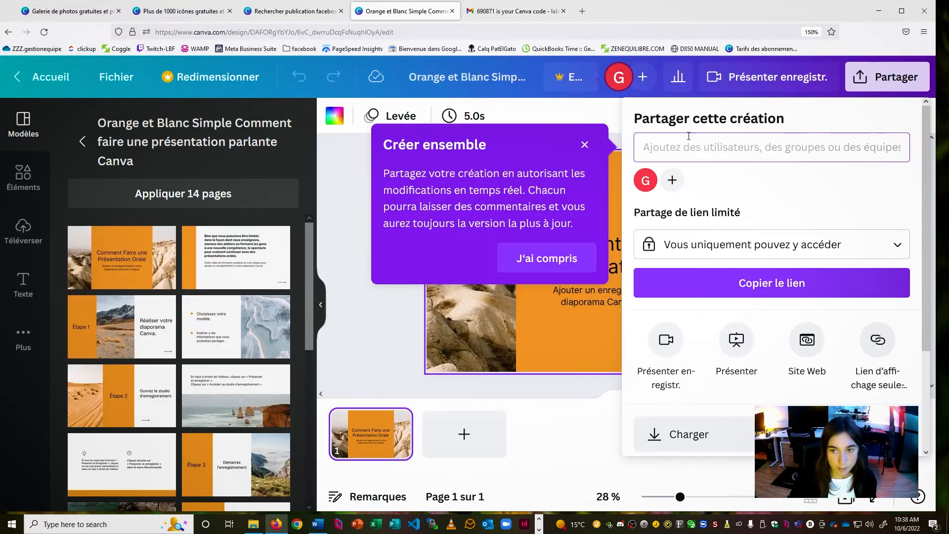
pyautogui.click(599, 398)
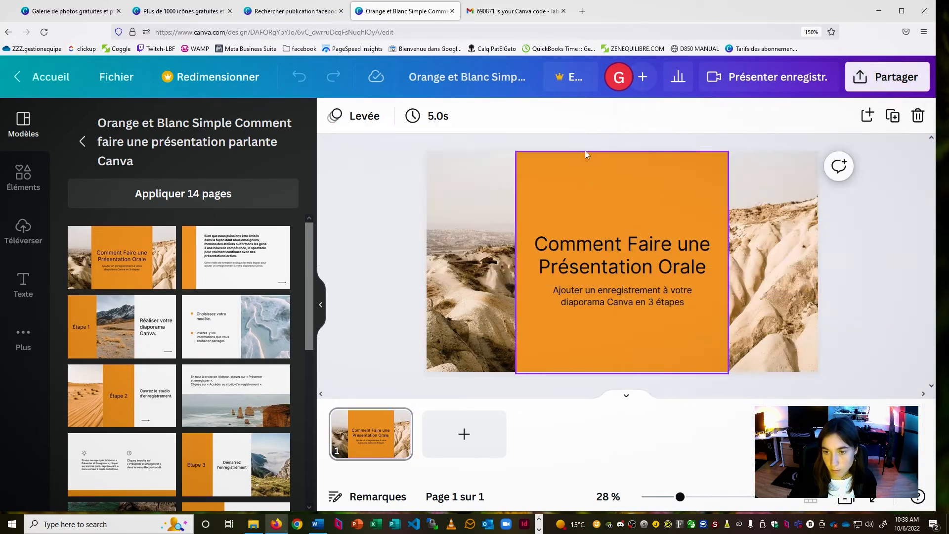
# Collapse the page thumbnails and add a second page using the "Choisissez votre modèle" layout
pyautogui.scroll(-5, 182, 289)
pyautogui.scroll(5, 183, 289)
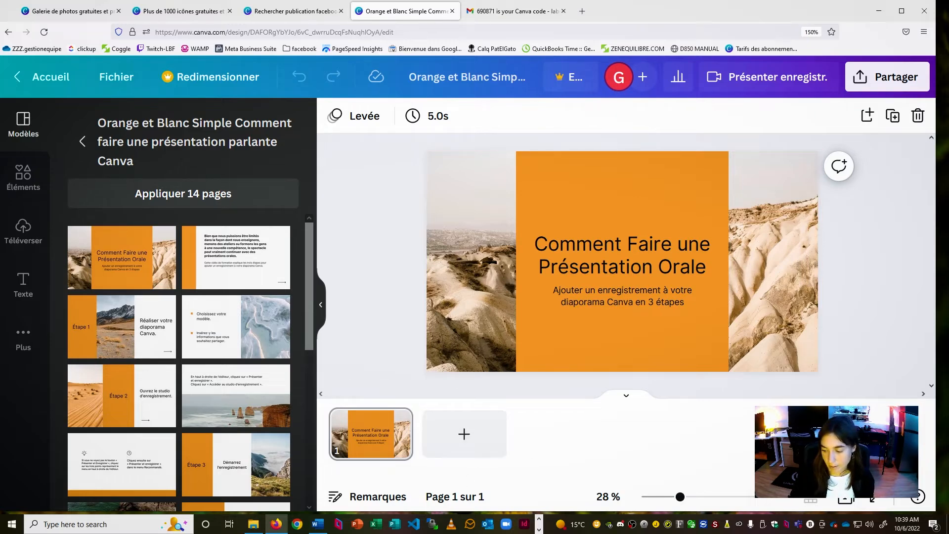
pyautogui.click(620, 398)
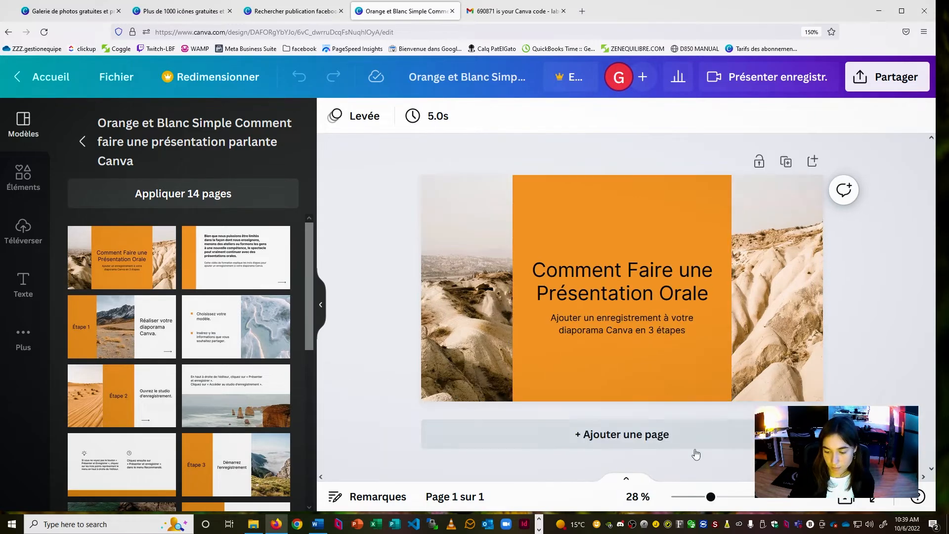
pyautogui.click(632, 443)
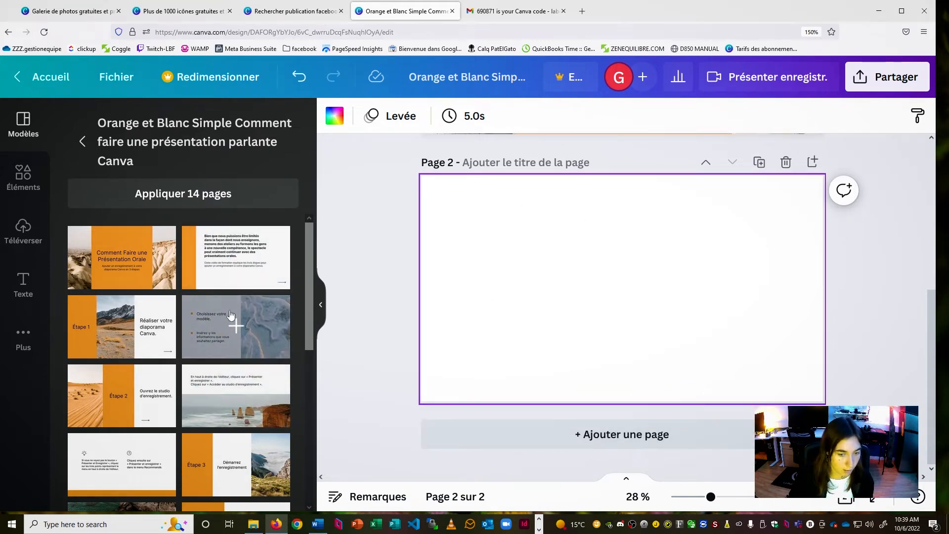
pyautogui.click(236, 338)
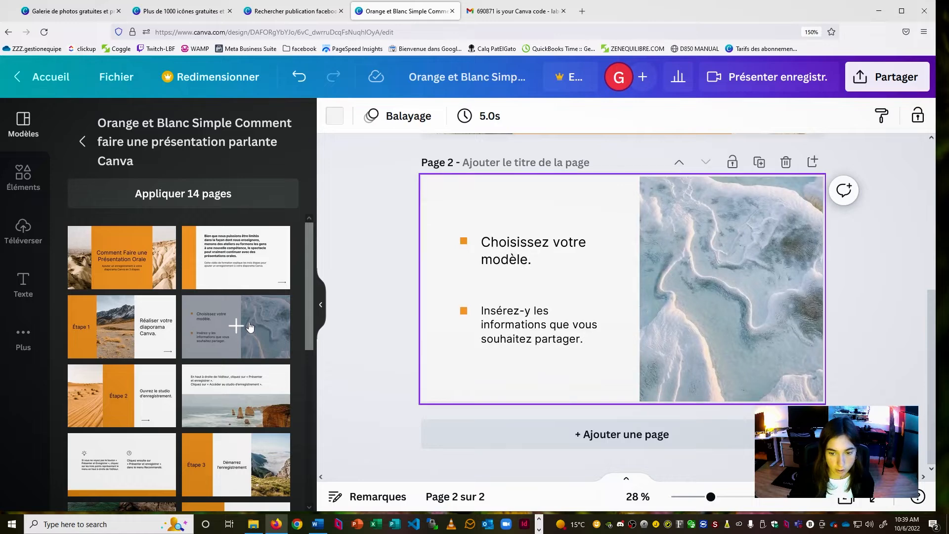
# Add a third page with the sea cliffs "Présenter et enregistrer" layout and a fourth with the "Étape 3" layout
pyautogui.scroll(3, 796, 263)
pyautogui.scroll(-5, 797, 268)
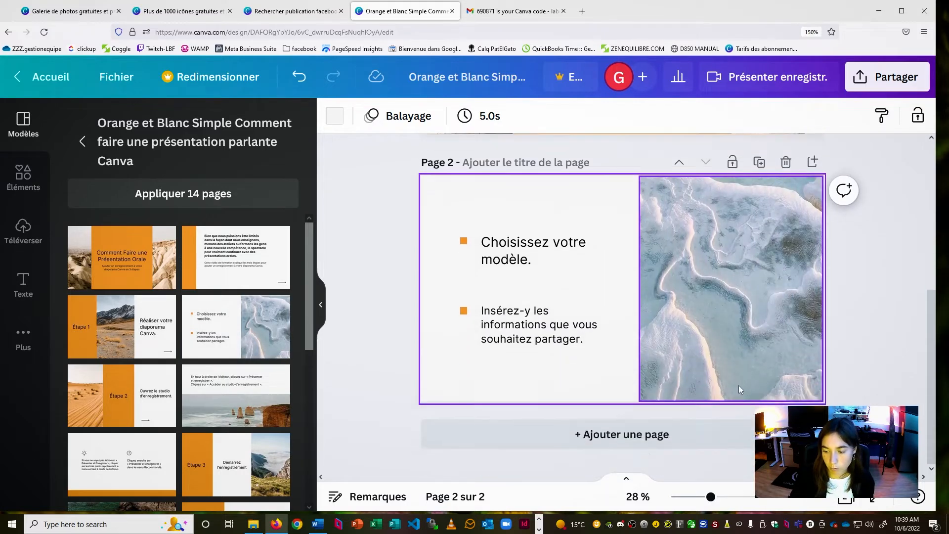
pyautogui.click(712, 435)
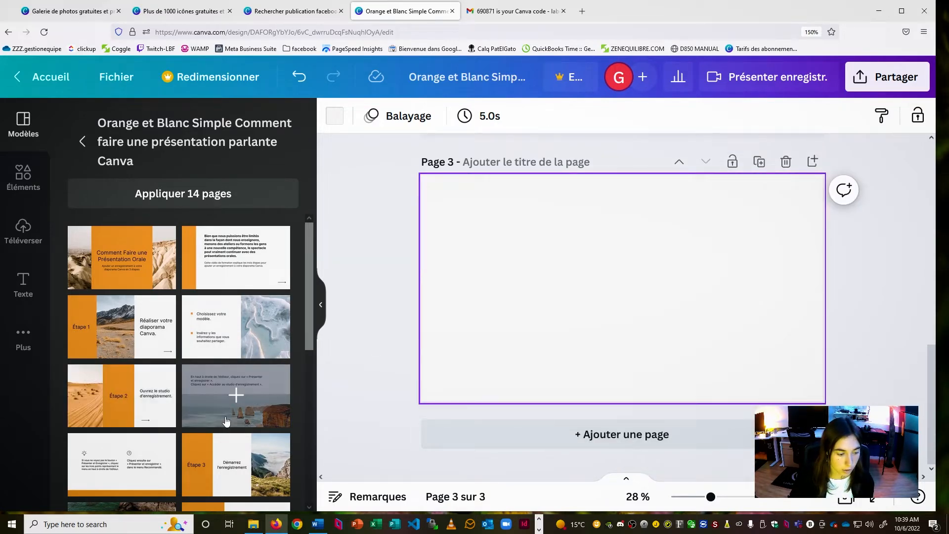
pyautogui.click(236, 393)
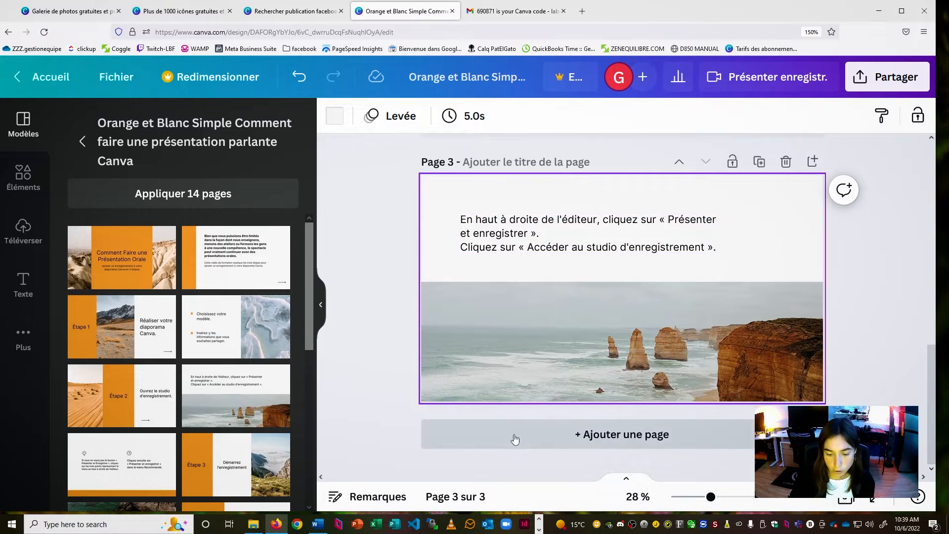
pyautogui.click(513, 436)
pyautogui.click(236, 464)
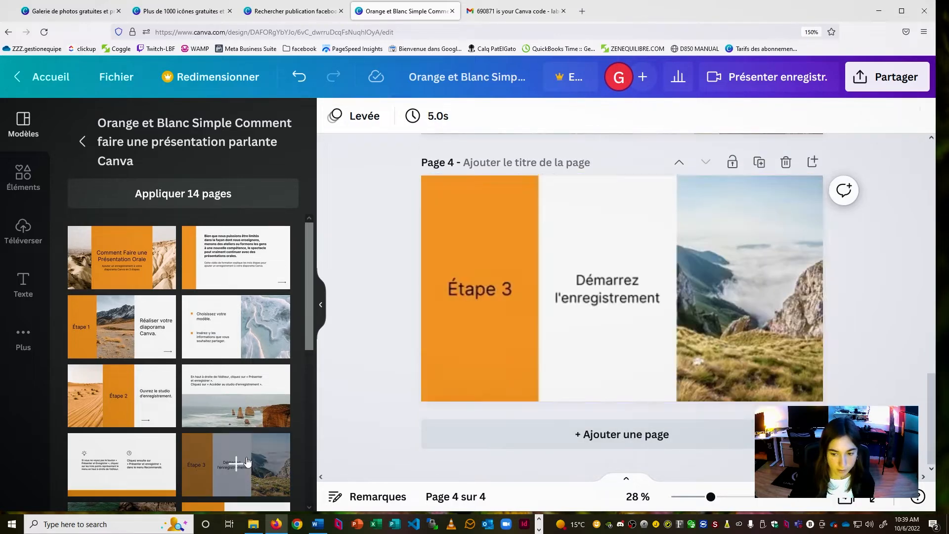
# Inspect the individual text, photo and shape elements of page 4, and review the pages back to page 1
pyautogui.click(477, 290)
pyautogui.click(615, 287)
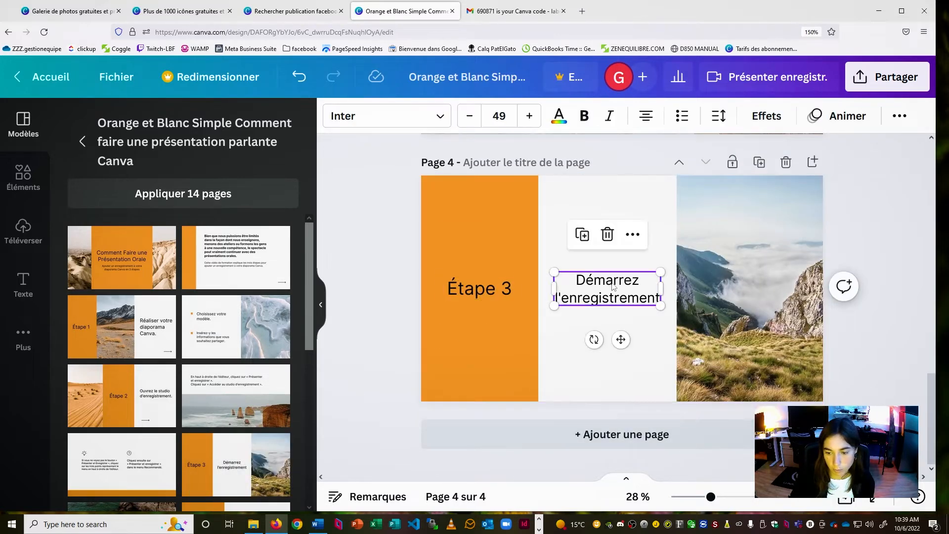
pyautogui.click(694, 219)
pyautogui.click(506, 220)
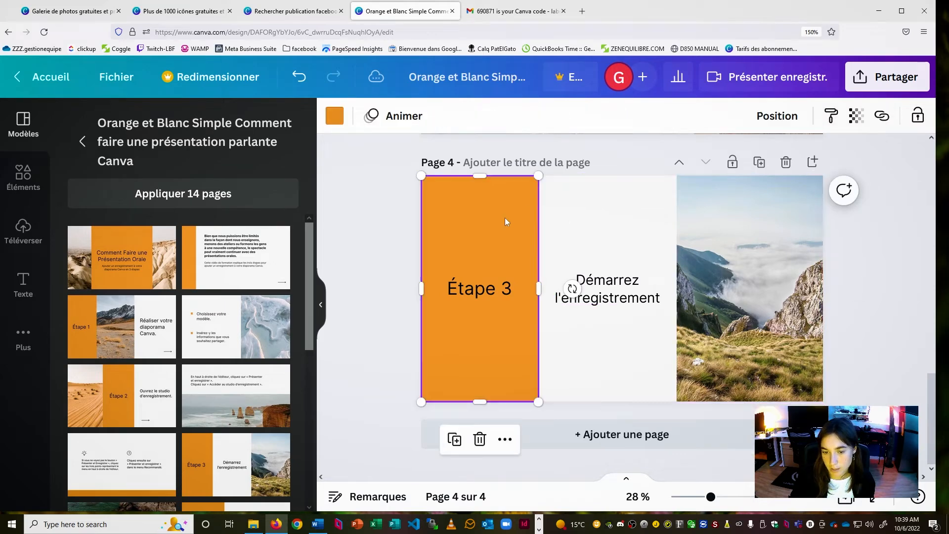
pyautogui.scroll(15, 674, 359)
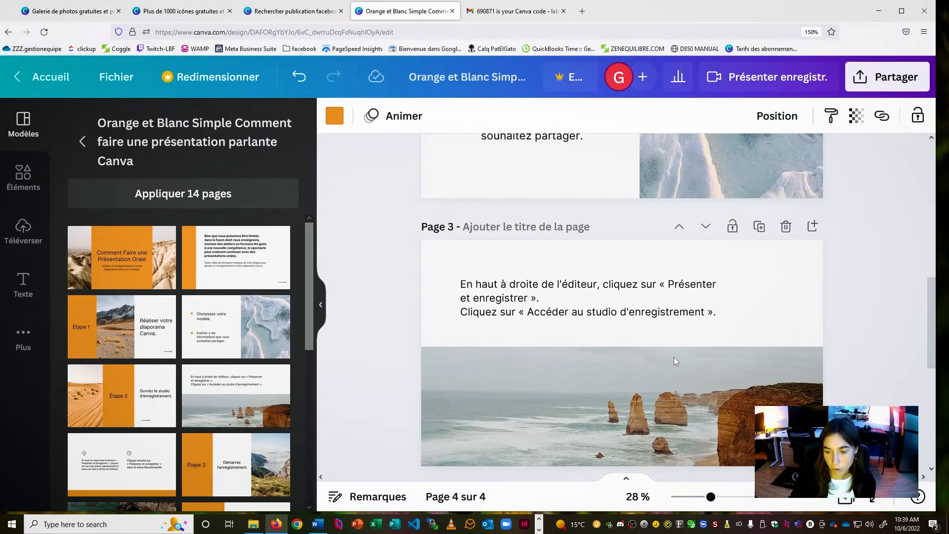
pyautogui.scroll(2, 650, 451)
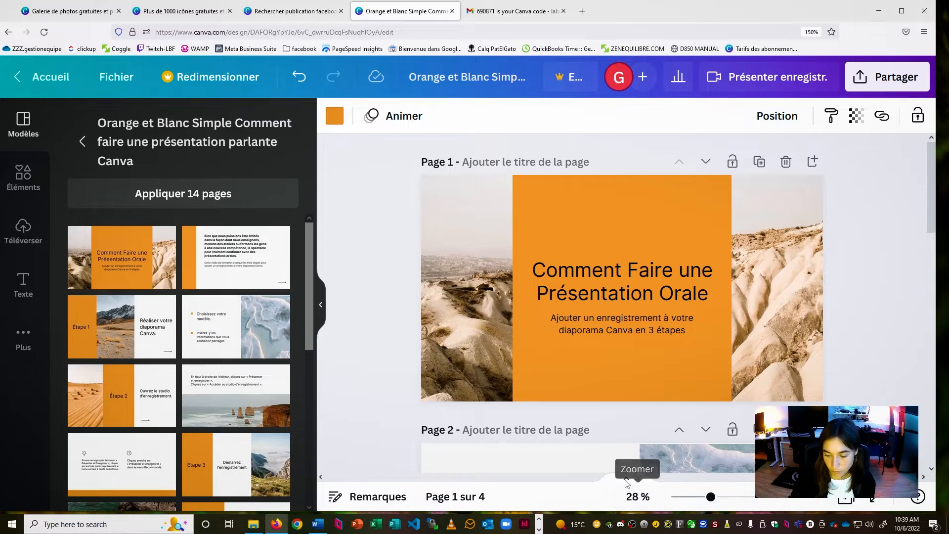
# Show the presentation's page thumbnails to view all the pages, and hide them again
pyautogui.click(627, 481)
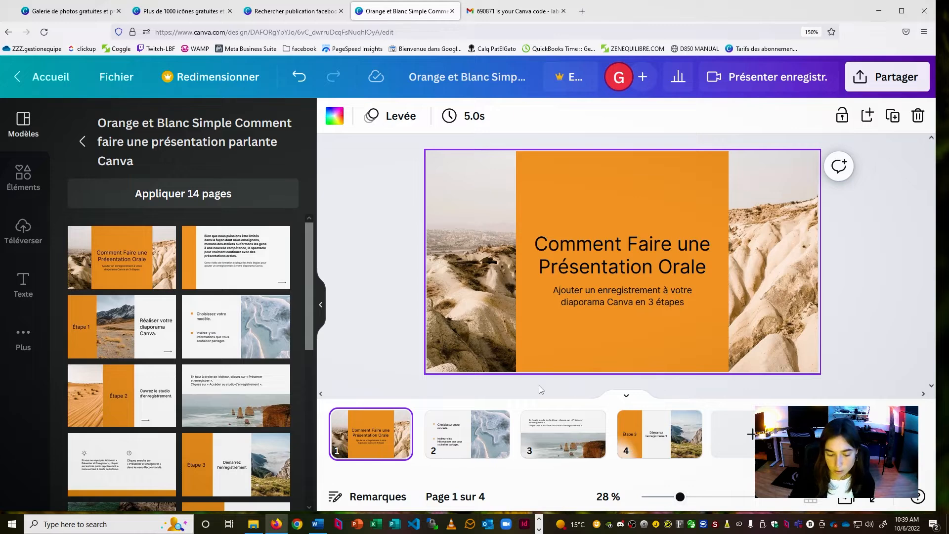
pyautogui.click(399, 375)
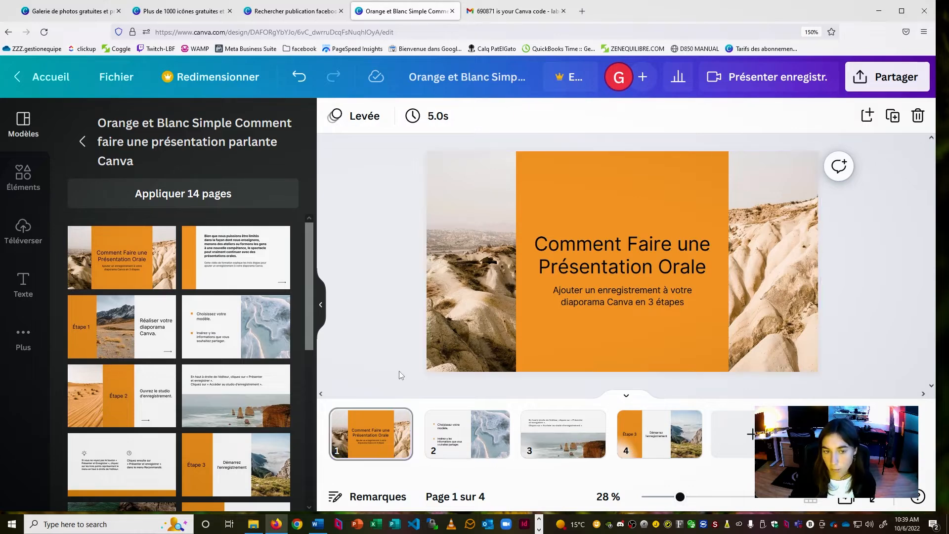
pyautogui.click(626, 398)
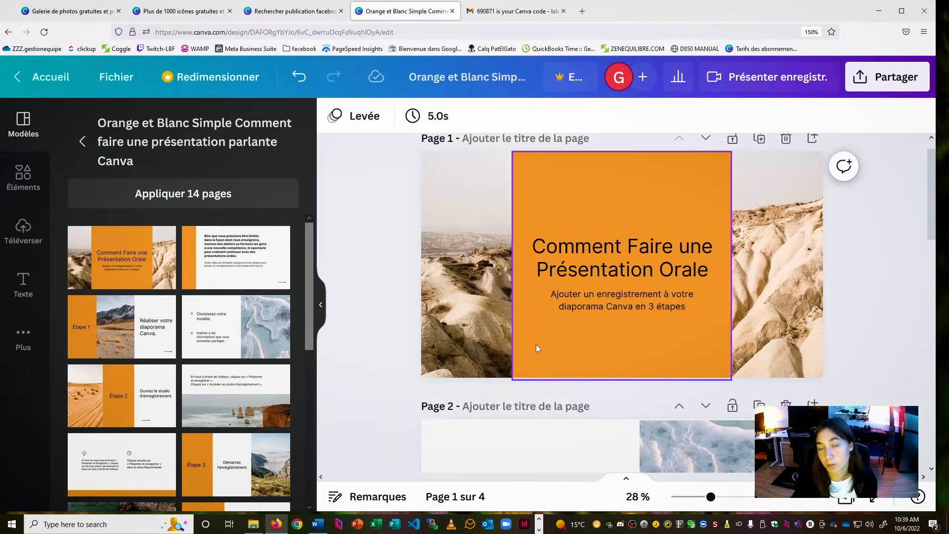
# Return to the home page and reopen the "Pêche Fête des mères" Facebook post from the recent creations
pyautogui.click(49, 74)
pyautogui.scroll(-6, 327, 262)
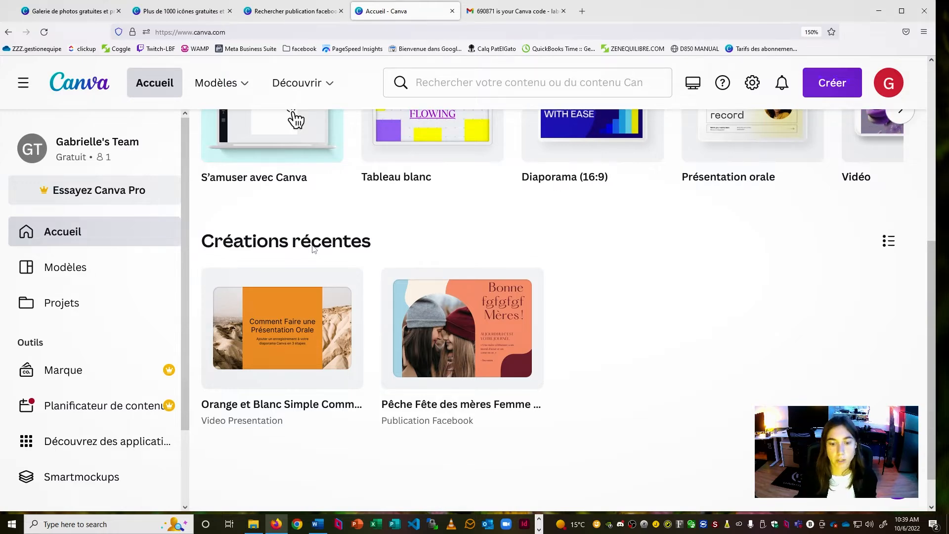
pyautogui.click(462, 328)
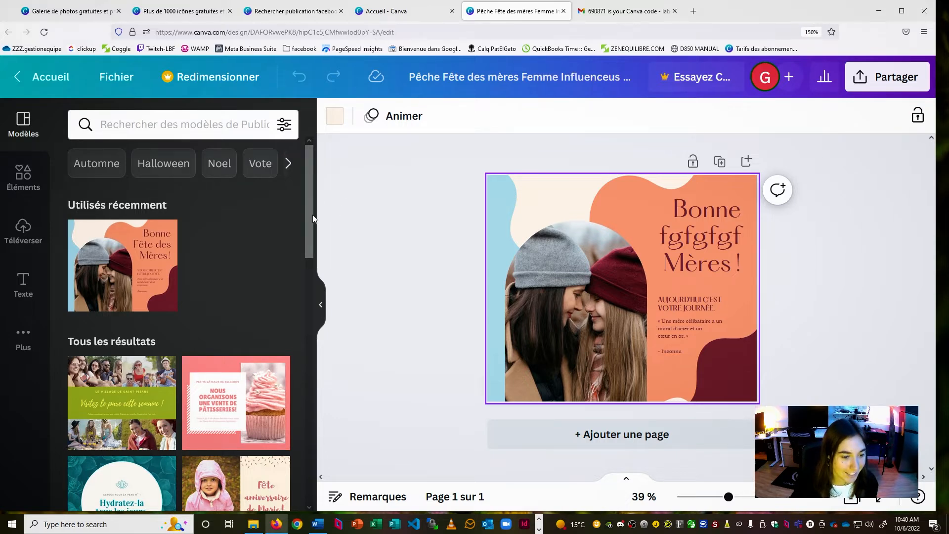
# Nudge the light blue shape at the design's left edge slightly and show its colour options
pyautogui.scroll(-2, 314, 218)
pyautogui.scroll(2, 313, 218)
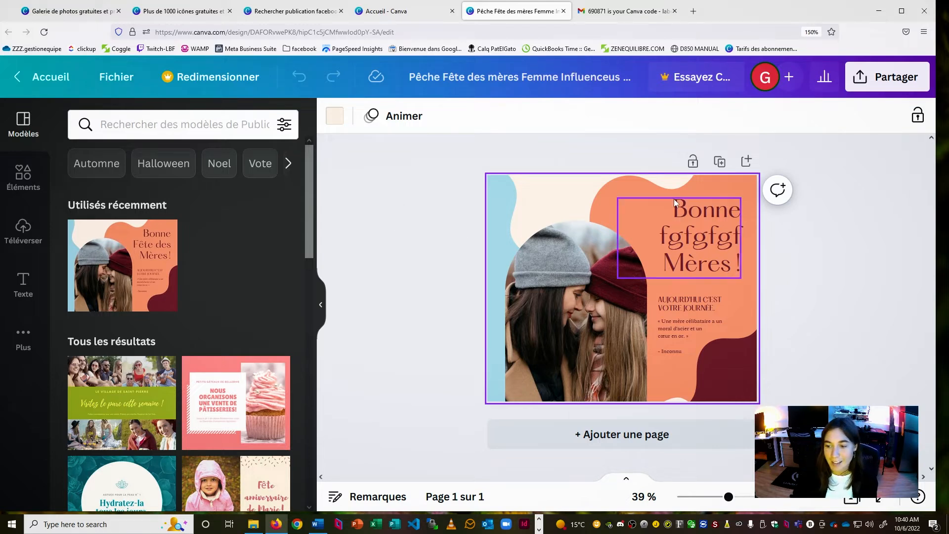
pyautogui.click(499, 213)
pyautogui.moveTo(502, 239)
pyautogui.mouseDown()
pyautogui.moveTo(535, 232)
pyautogui.moveTo(512, 226)
pyautogui.mouseUp()
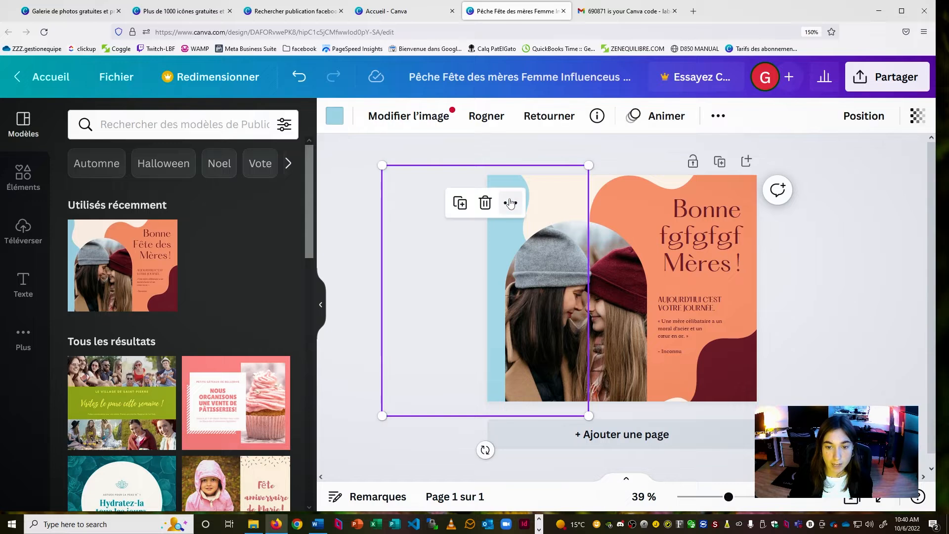
pyautogui.click(326, 118)
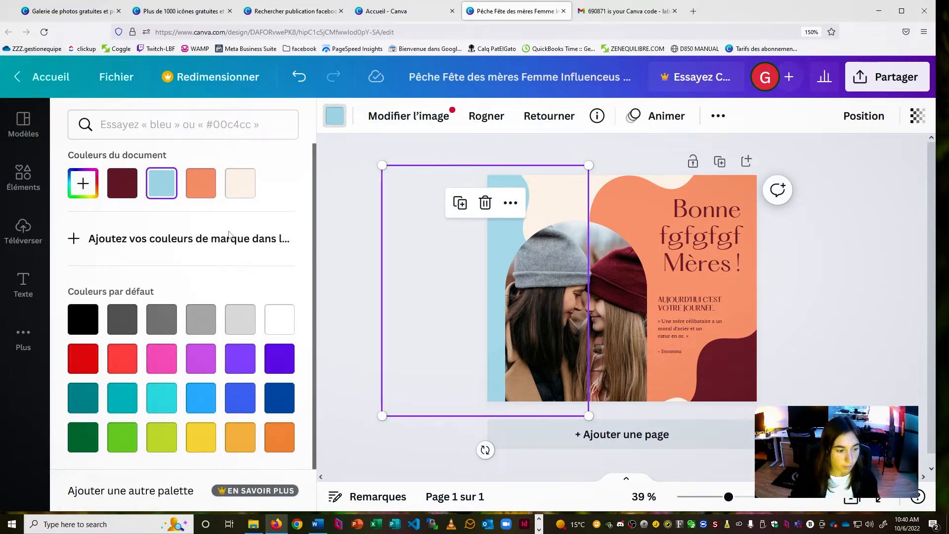
pyautogui.scroll(1, 218, 247)
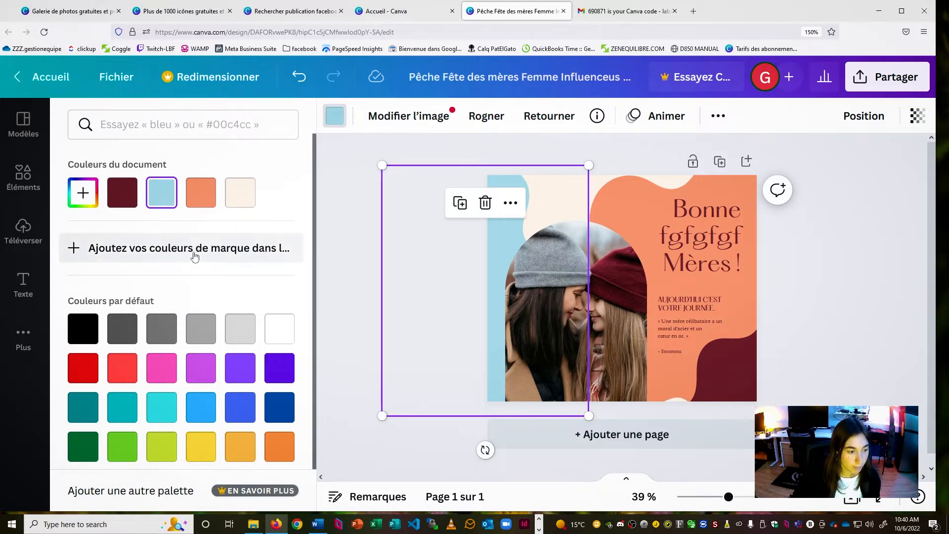
# Open the brand colour settings and add a crimson colour to the brand palette
pyautogui.click(194, 256)
pyautogui.scroll(-1, 463, 276)
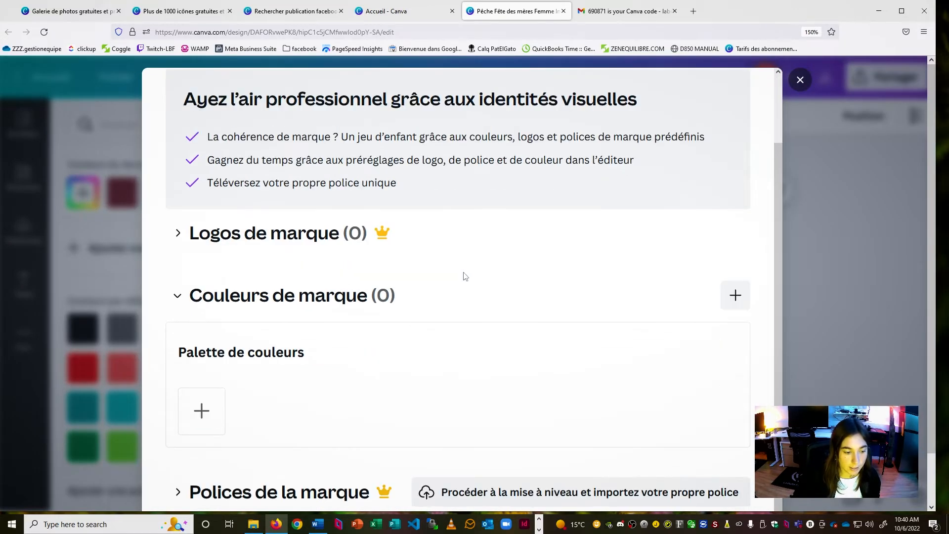
pyautogui.scroll(-1, 465, 276)
pyautogui.scroll(1, 465, 276)
pyautogui.scroll(1, 470, 280)
pyautogui.scroll(-1, 334, 299)
pyautogui.click(221, 420)
pyautogui.click(517, 380)
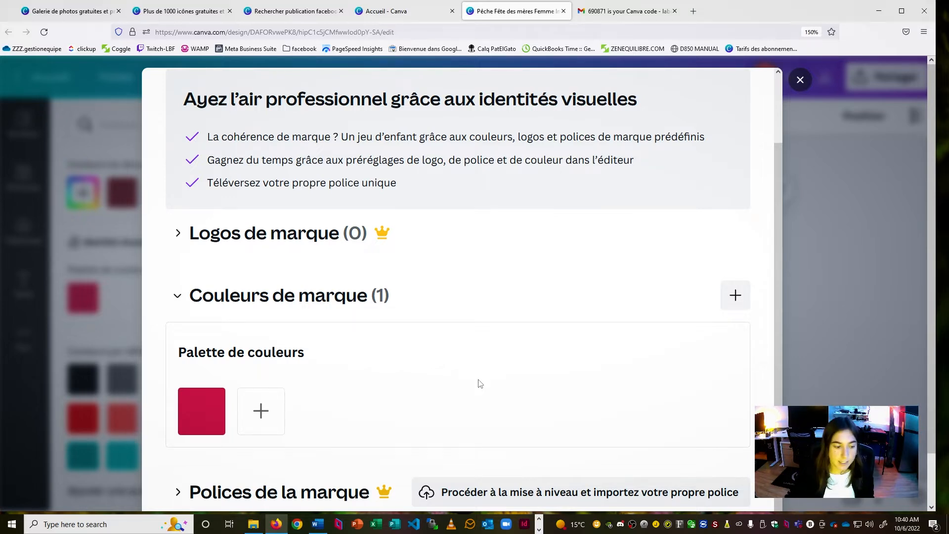
# Add the green colour #95DE38 to the brand palette and return to the design
pyautogui.click(261, 411)
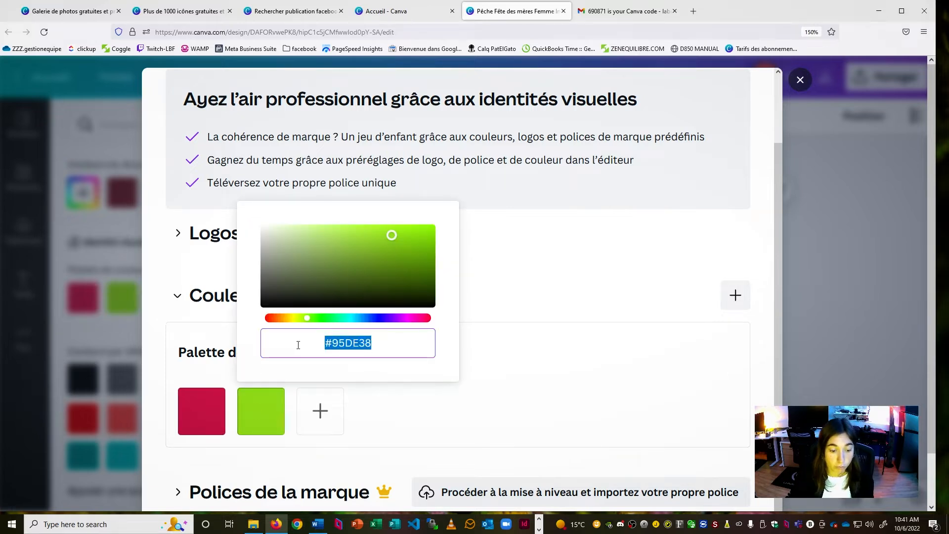
pyautogui.click(415, 344)
pyautogui.click(514, 381)
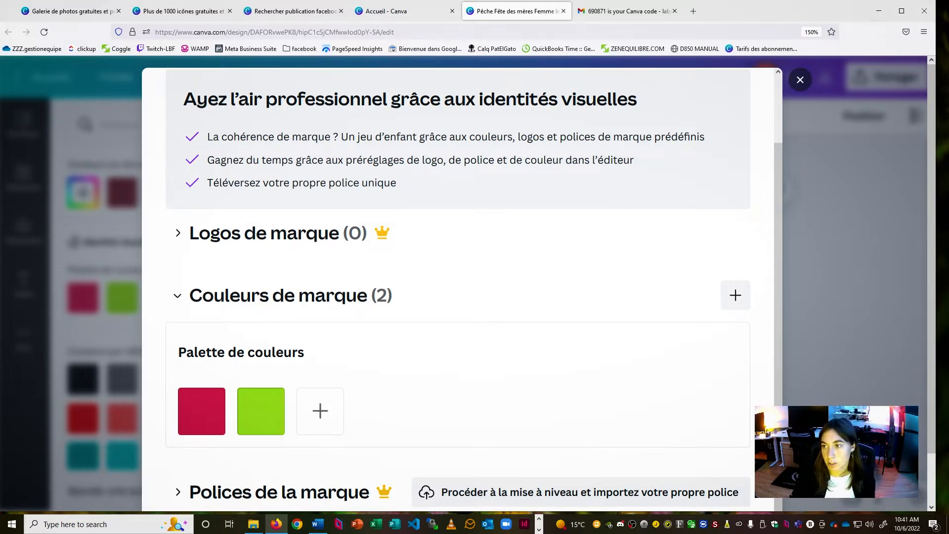
pyautogui.click(799, 80)
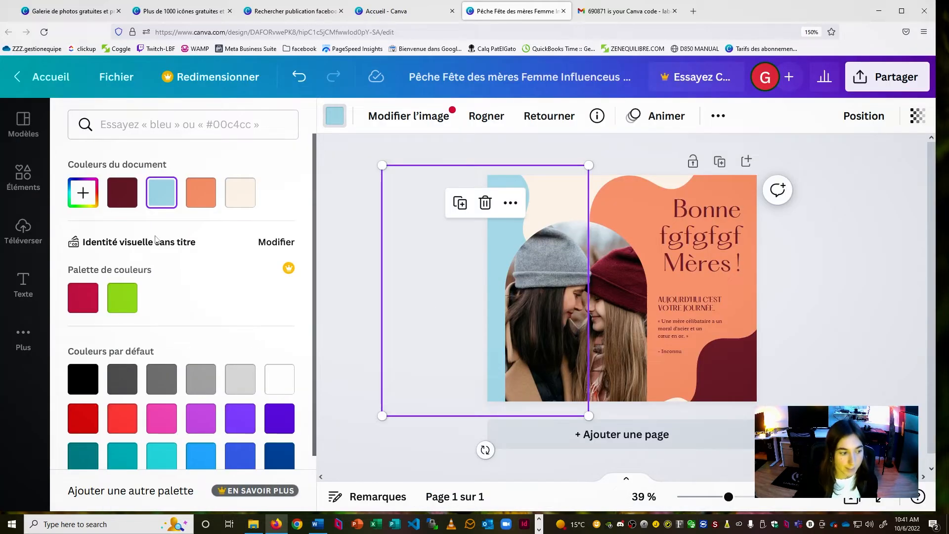
# Review the document, brand and default colour palettes, including with the photo selected
pyautogui.scroll(-2, 225, 324)
pyautogui.scroll(2, 227, 366)
pyautogui.click(587, 303)
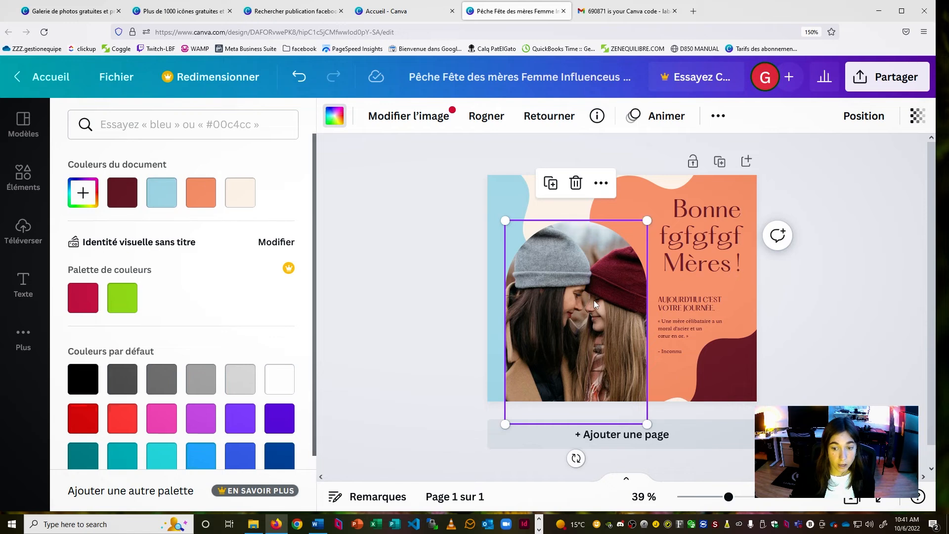
pyautogui.scroll(-1, 669, 374)
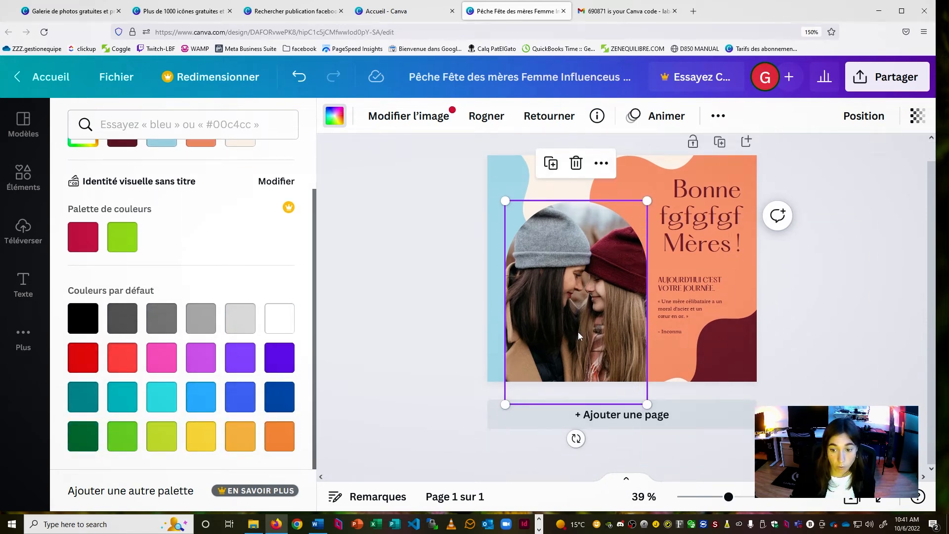
pyautogui.scroll(1, 579, 333)
pyautogui.scroll(2, 229, 288)
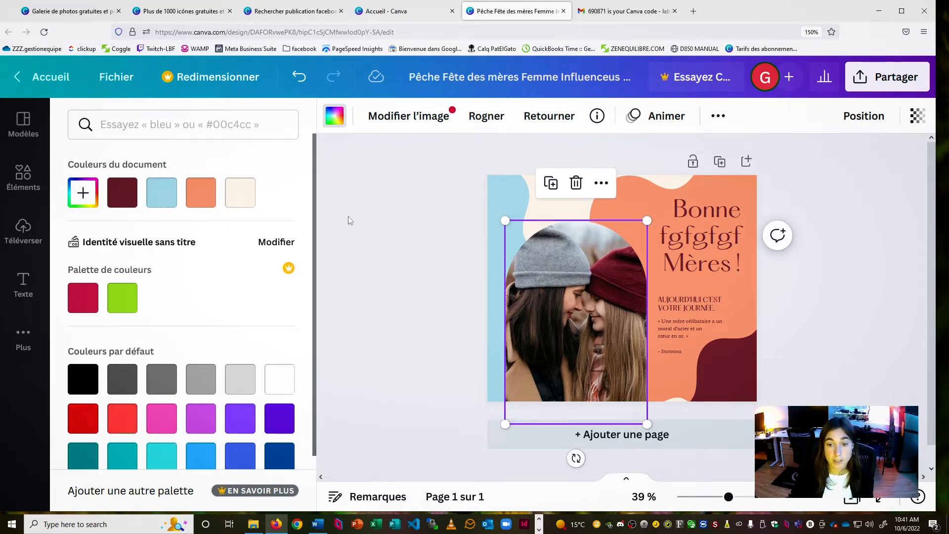
# Recolour the light blue shape at the design's left edge with the custom dark purple #3A3542
pyautogui.click(868, 232)
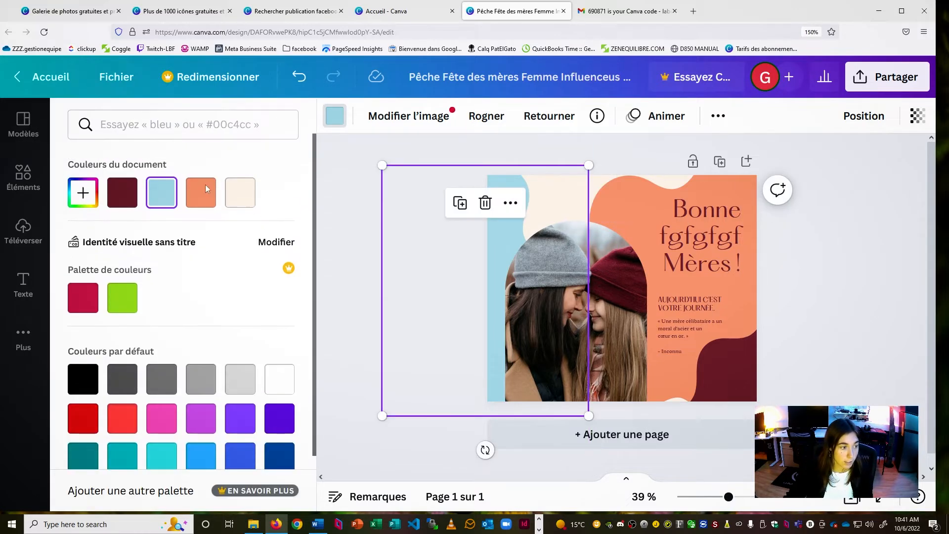
pyautogui.click(85, 192)
pyautogui.moveTo(211, 271)
pyautogui.mouseDown()
pyautogui.moveTo(262, 295)
pyautogui.moveTo(205, 262)
pyautogui.mouseUp()
pyautogui.click(185, 321)
pyautogui.moveTo(186, 321)
pyautogui.mouseDown()
pyautogui.moveTo(274, 322)
pyautogui.moveTo(141, 322)
pyautogui.moveTo(258, 325)
pyautogui.moveTo(147, 322)
pyautogui.moveTo(196, 324)
pyautogui.moveTo(181, 322)
pyautogui.mouseUp()
pyautogui.moveTo(202, 270)
pyautogui.mouseDown()
pyautogui.moveTo(233, 252)
pyautogui.moveTo(231, 244)
pyautogui.moveTo(204, 278)
pyautogui.moveTo(111, 282)
pyautogui.moveTo(95, 244)
pyautogui.moveTo(140, 297)
pyautogui.moveTo(208, 305)
pyautogui.moveTo(250, 257)
pyautogui.moveTo(311, 254)
pyautogui.moveTo(277, 302)
pyautogui.moveTo(211, 269)
pyautogui.mouseUp()
pyautogui.moveTo(181, 319); pyautogui.dragTo(220, 319)
pyautogui.moveTo(213, 270); pyautogui.dragTo(120, 291)
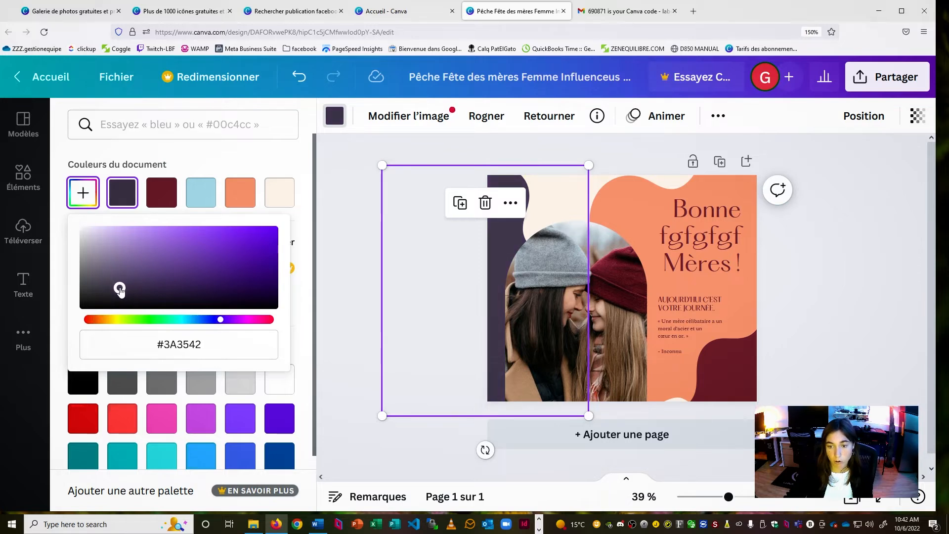
pyautogui.click(311, 239)
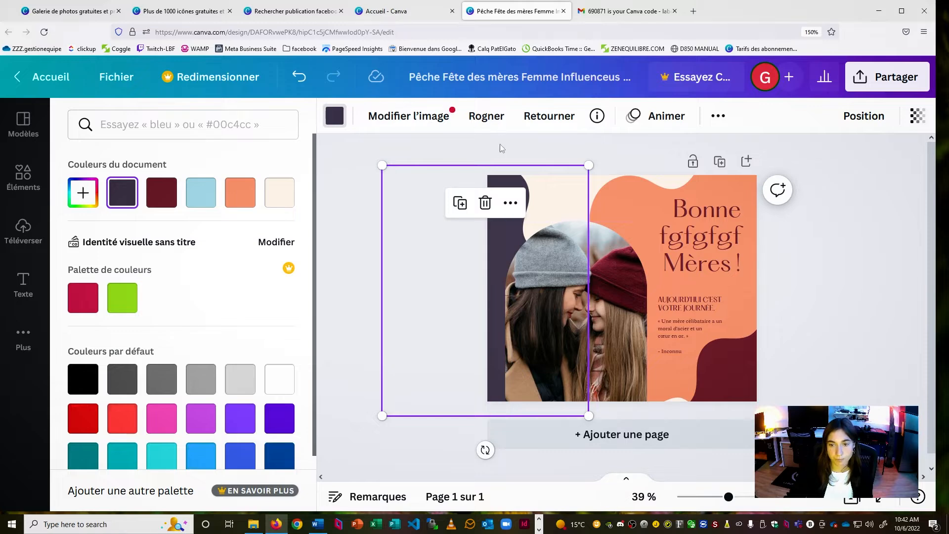
# Reduce the dark purple shape slightly, enlarge the arched photo and shrink the heading text
pyautogui.click(589, 166)
pyautogui.moveTo(377, 165); pyautogui.dragTo(499, 213)
pyautogui.click(719, 227)
pyautogui.moveTo(614, 201); pyautogui.dragTo(599, 184)
pyautogui.click(426, 184)
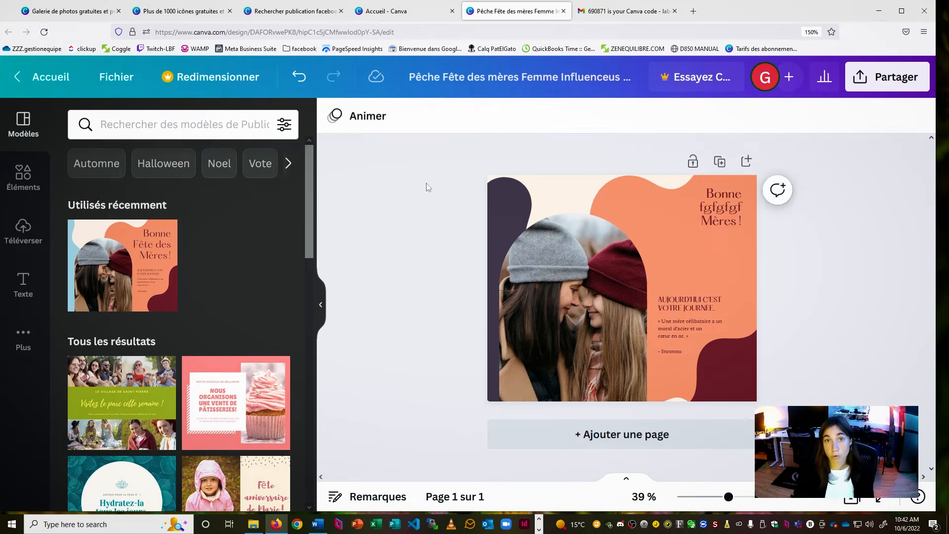
# Undo and redo the recent edits to restore the heading and photo to their earlier sizes
pyautogui.hotkey('ctrl', 'z')
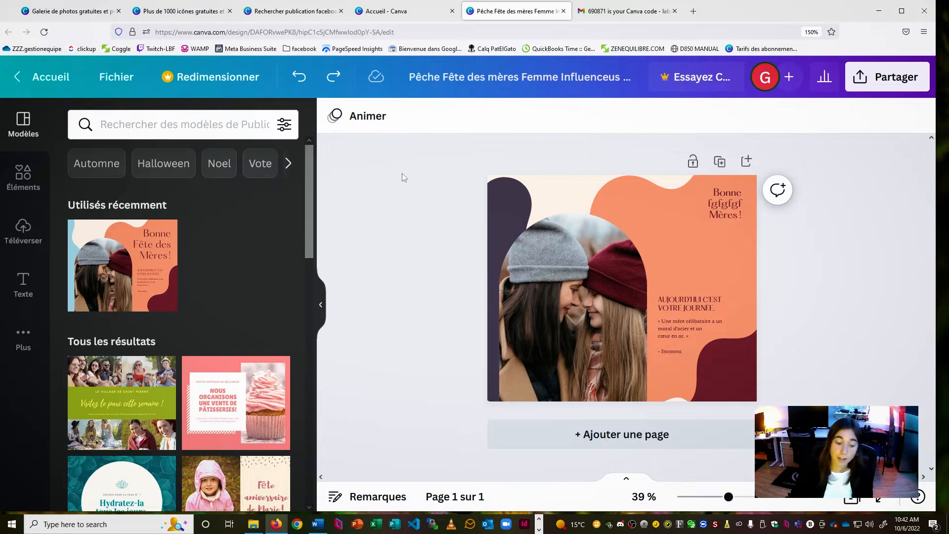
pyautogui.hotkey('ctrl', 'z')
pyautogui.hotkey('ctrl', 'z')
pyautogui.hotkey('ctrl', 'z')
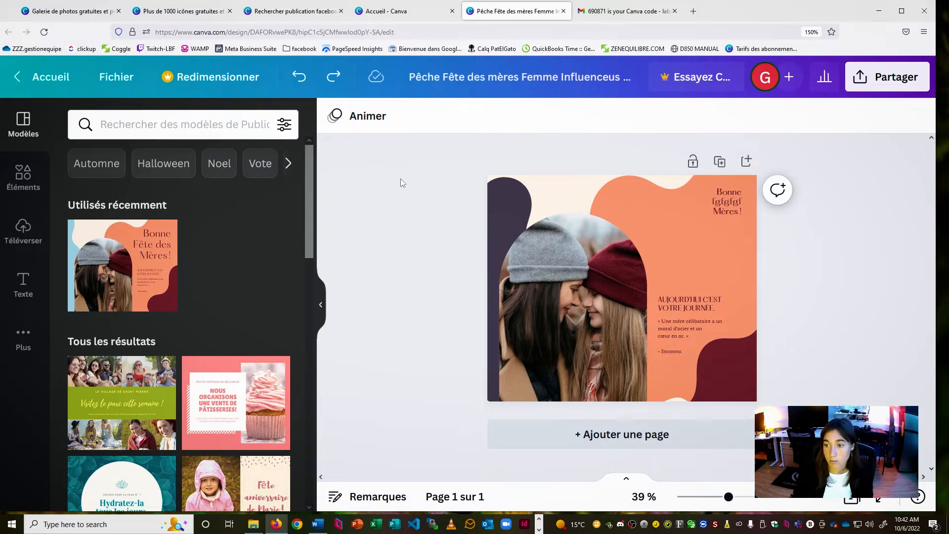
pyautogui.hotkey('ctrl', 'y')
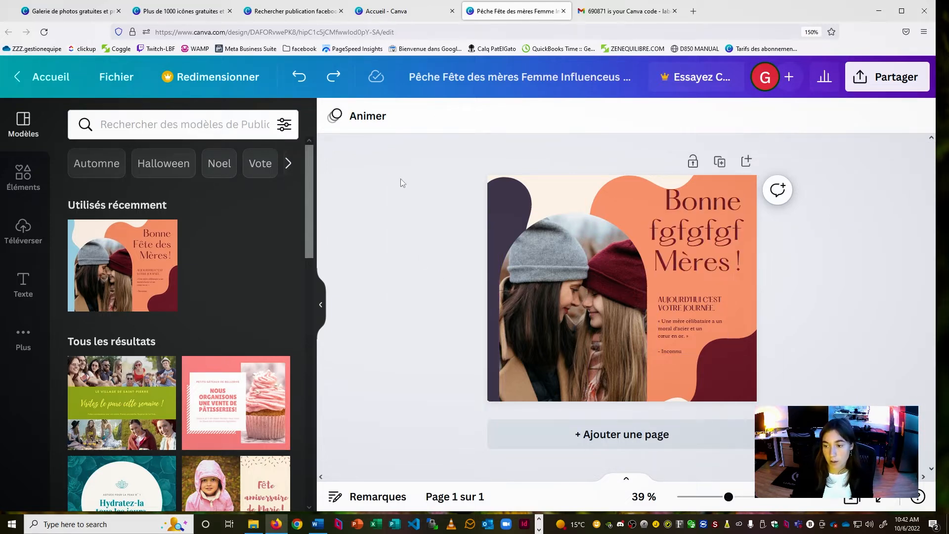
pyautogui.hotkey('ctrl', 'y')
pyautogui.hotkey('ctrl', 'y')
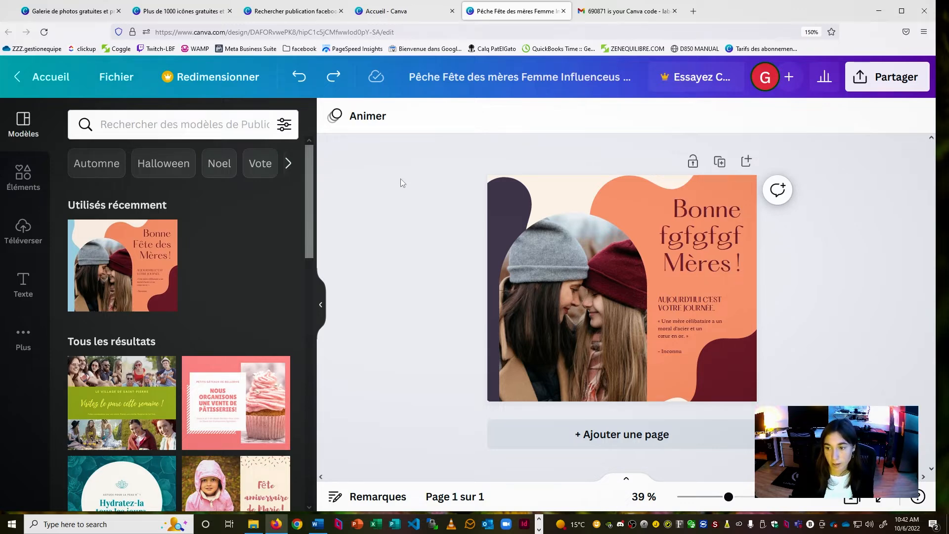
# Examine the copy, paste, delete and layer order options available for the dark purple shape
pyautogui.rightClick(564, 197)
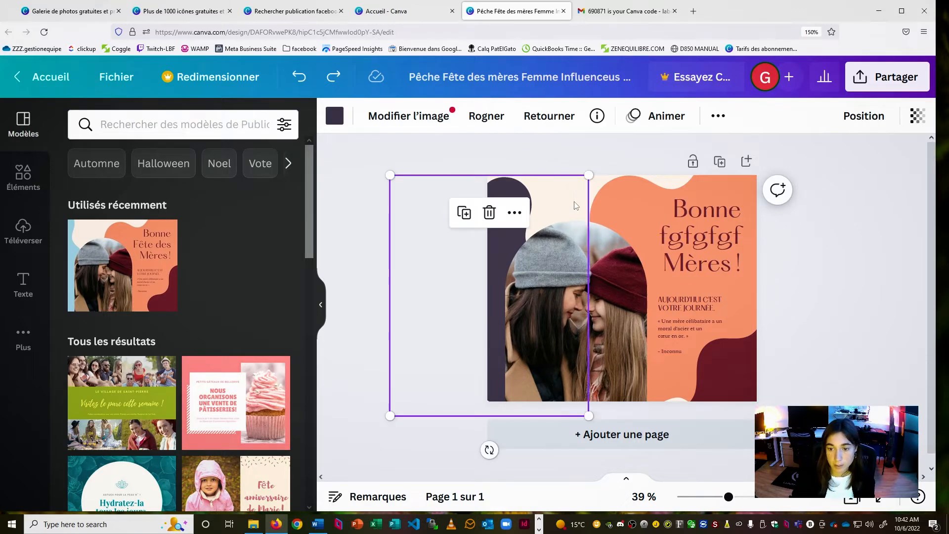
pyautogui.press('Escape')
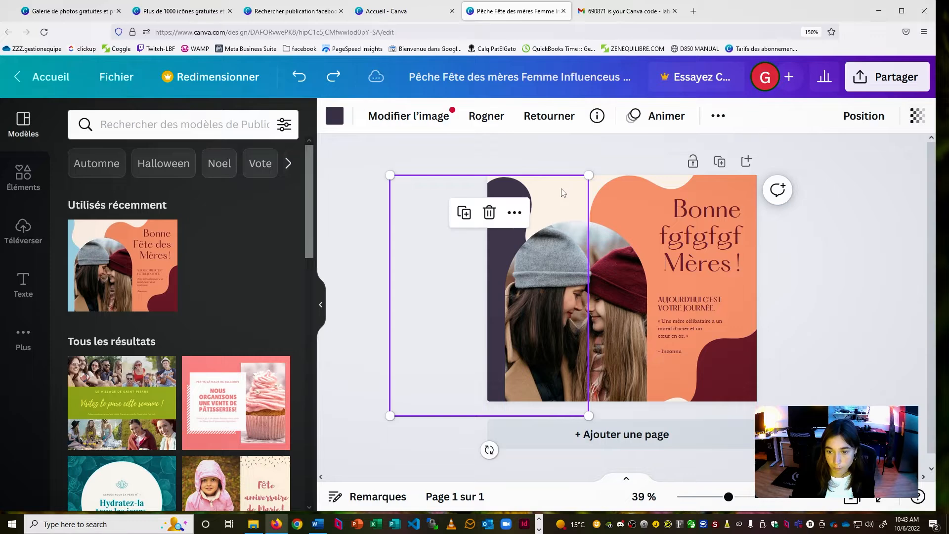
pyautogui.press('Escape')
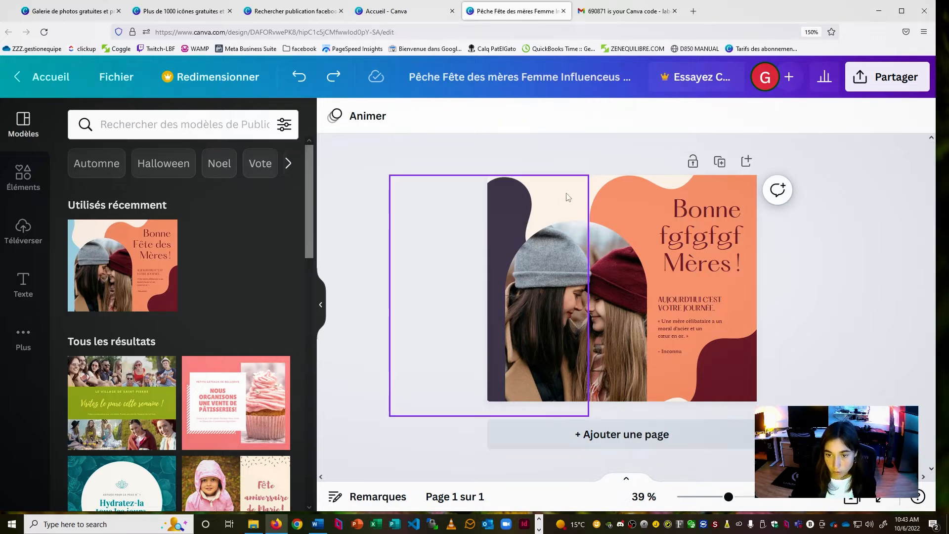
pyautogui.click(568, 198)
pyautogui.rightClick(567, 197)
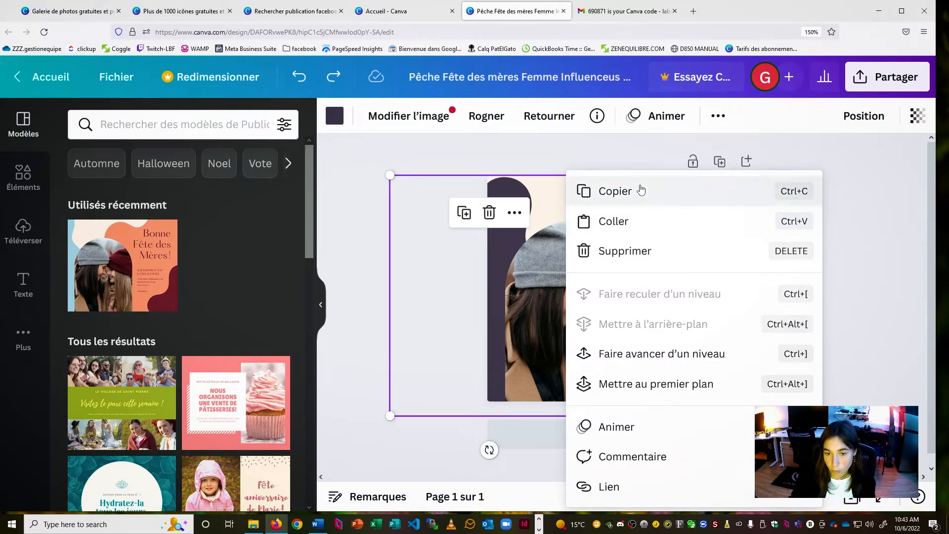
pyautogui.click(638, 209)
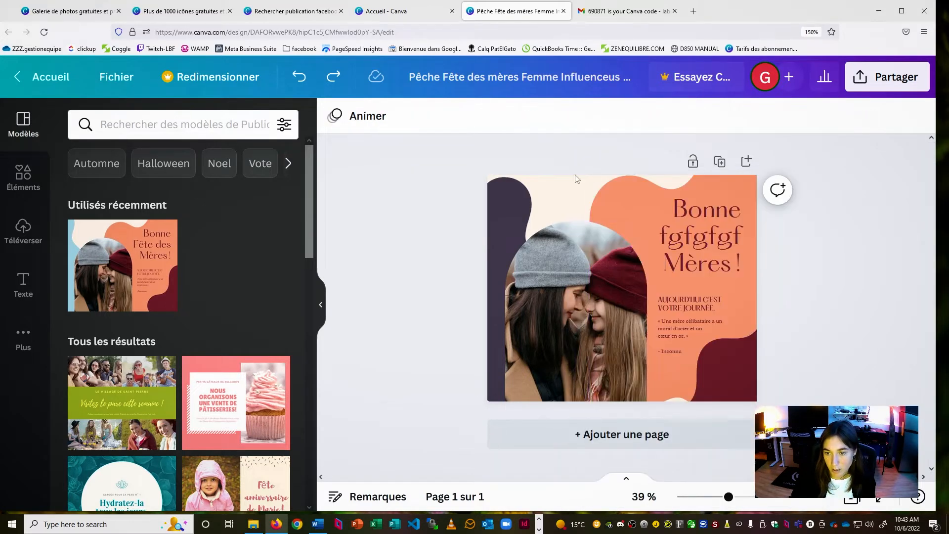
# Try moving the orange shape down over the photo, and restore its position
pyautogui.click(608, 180)
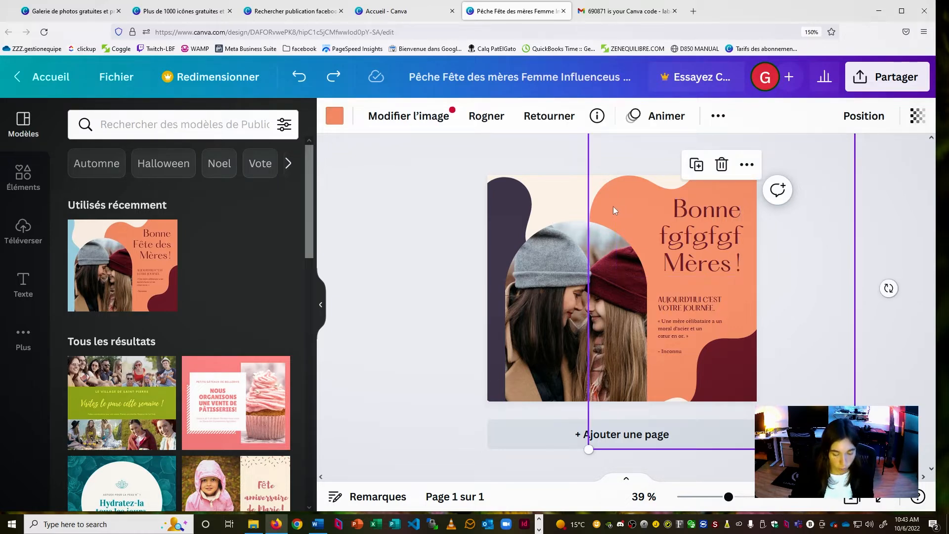
pyautogui.moveTo(613, 207); pyautogui.dragTo(582, 294)
pyautogui.hotkey('ctrl', 'z')
pyautogui.click(511, 142)
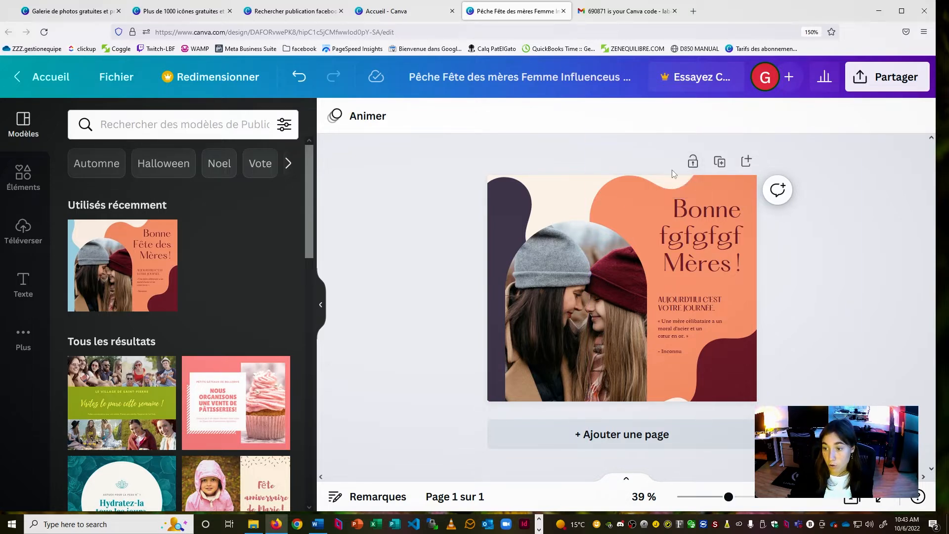
# Move the heading to the left and shift the orange shape slightly left and down
pyautogui.click(632, 196)
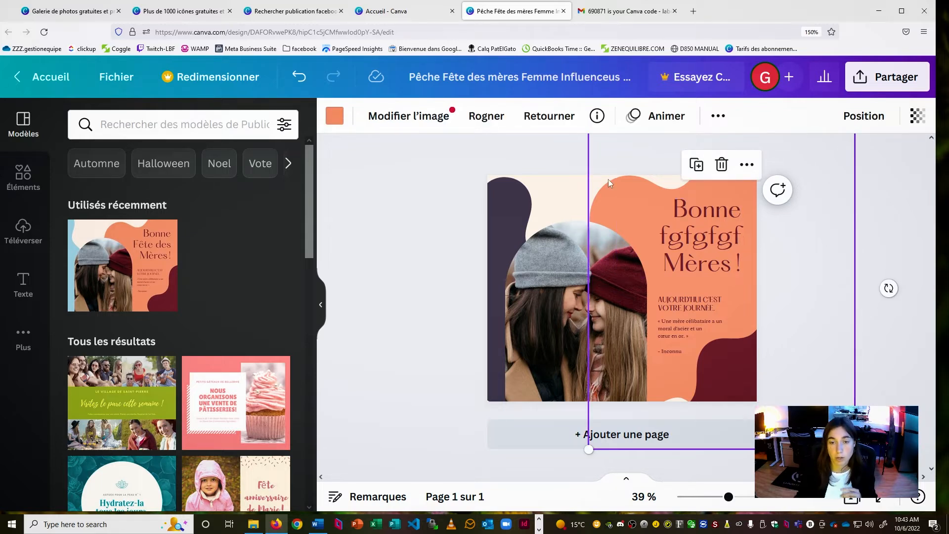
pyautogui.click(509, 161)
pyautogui.click(695, 218)
pyautogui.moveTo(689, 214); pyautogui.dragTo(668, 215)
pyautogui.moveTo(615, 199); pyautogui.dragTo(638, 203)
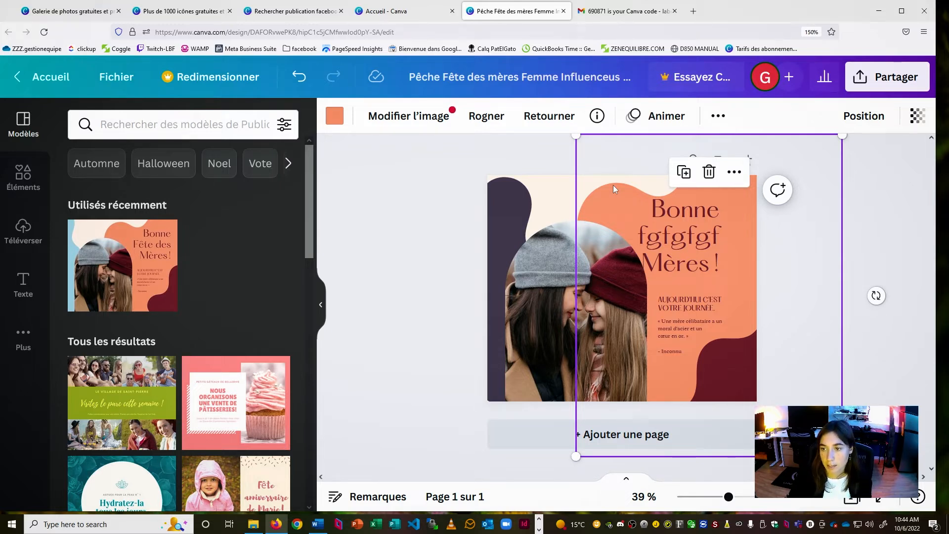
# Lock the orange shape in place and nudge the dark purple shape slightly to the right
pyautogui.click(718, 121)
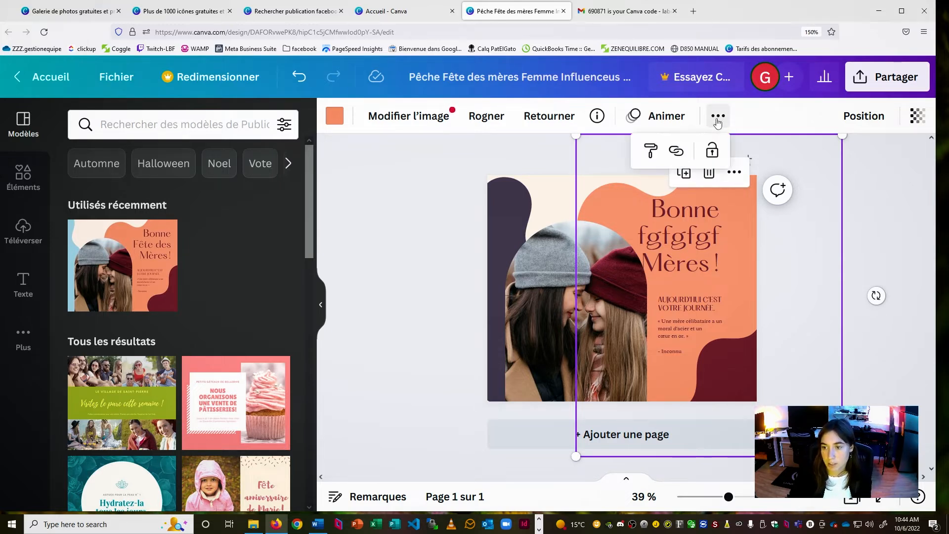
pyautogui.click(712, 154)
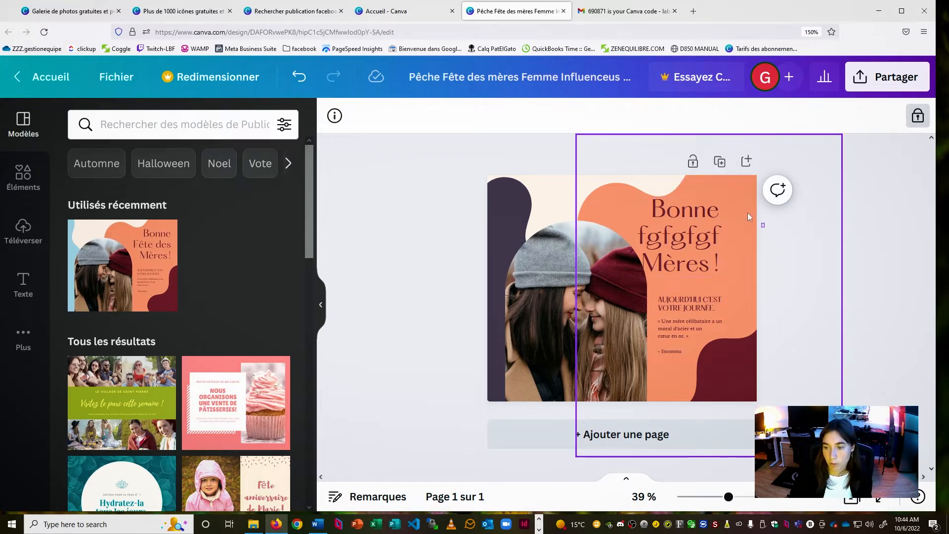
pyautogui.click(672, 200)
pyautogui.click(616, 189)
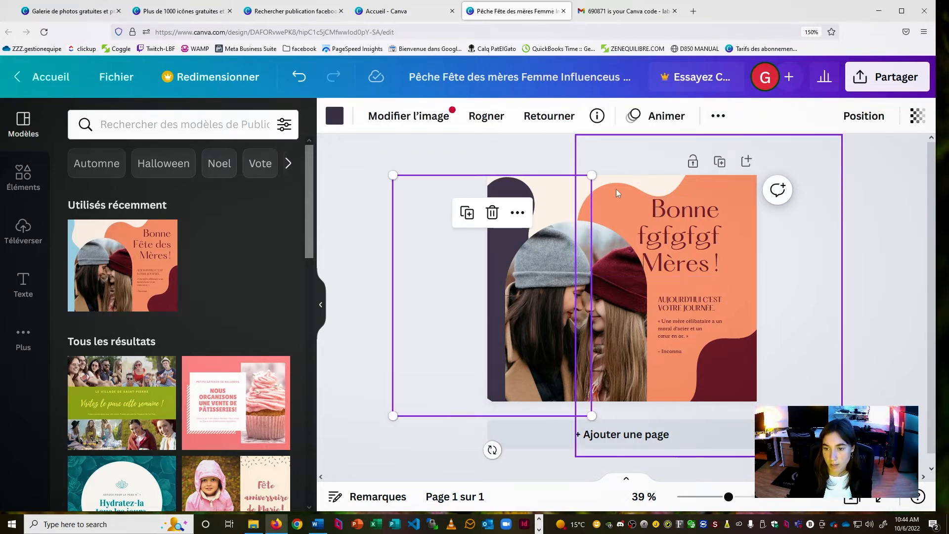
# Move the heading and the arched photo together slightly right and up, and deselect them
pyautogui.keyDown('shift'); pyautogui.click(648, 203); pyautogui.keyUp('shift')
pyautogui.moveTo(595, 312); pyautogui.dragTo(601, 303)
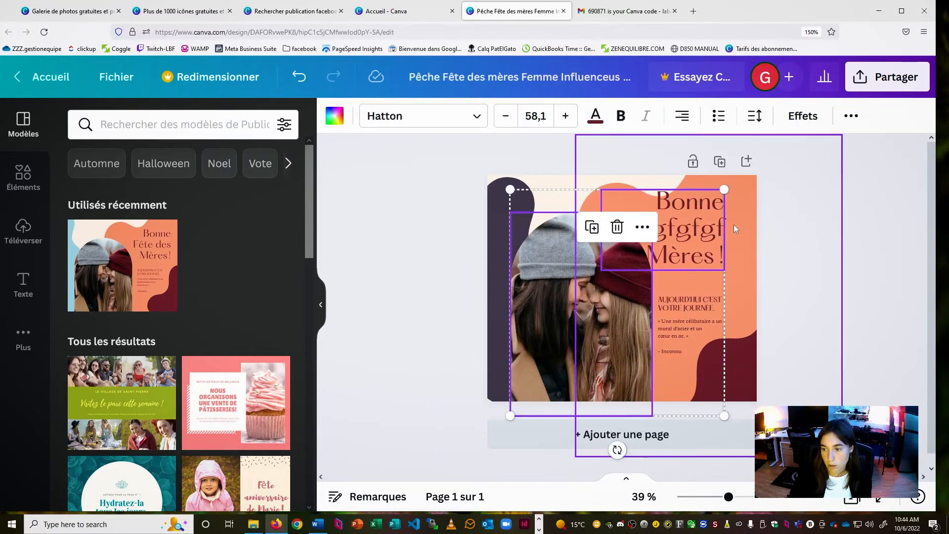
pyautogui.click(738, 244)
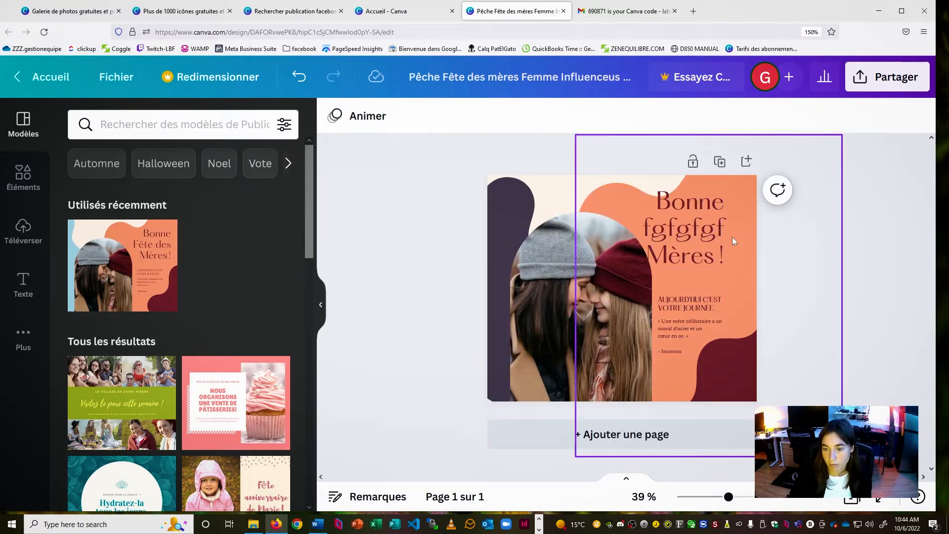
# Zoom the canvas to 44%
pyautogui.click(583, 292)
pyautogui.moveTo(728, 497)
pyautogui.mouseDown()
pyautogui.moveTo(717, 502)
pyautogui.moveTo(791, 501)
pyautogui.moveTo(690, 502)
pyautogui.moveTo(761, 500)
pyautogui.moveTo(732, 502)
pyautogui.mouseUp()
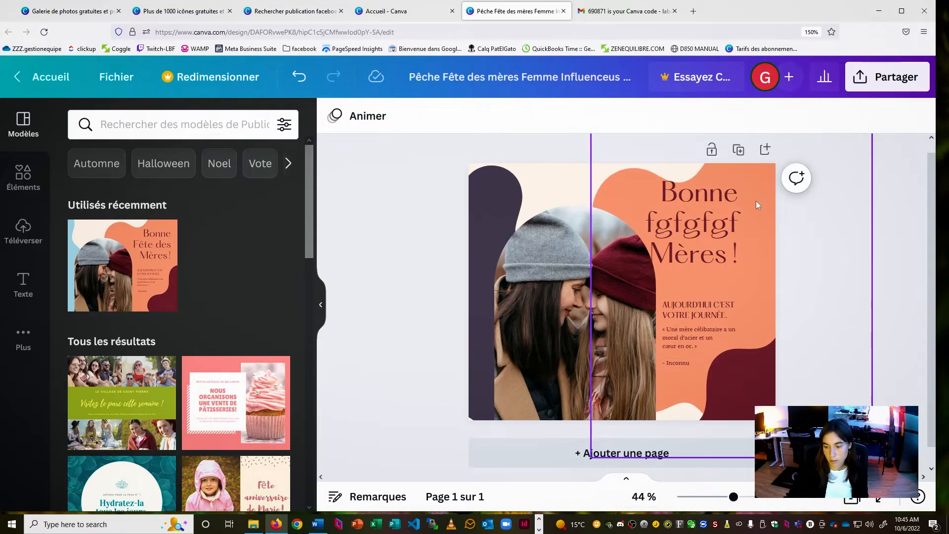
# Zoom the canvas to 37% and rotate the orange shape clockwise by nearly a quarter turn
pyautogui.click(756, 201)
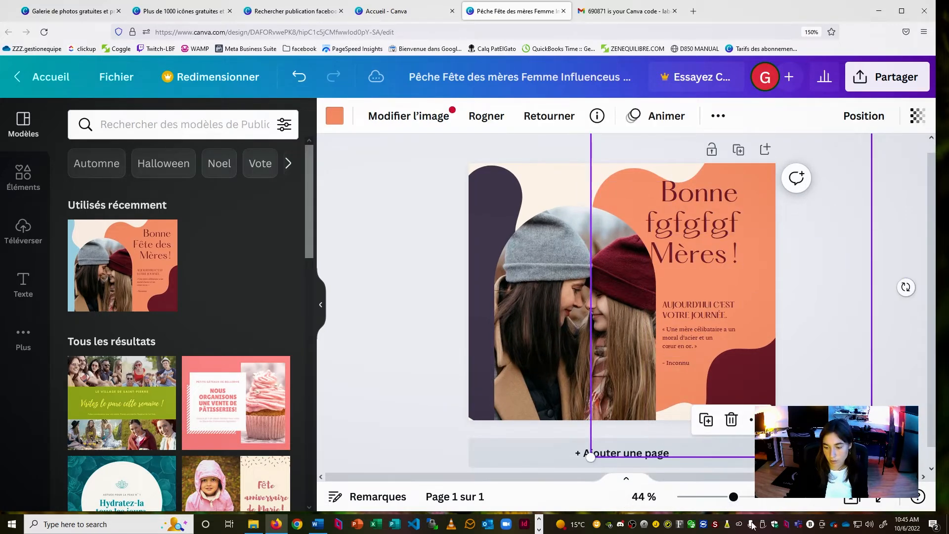
pyautogui.moveTo(735, 499); pyautogui.dragTo(727, 497)
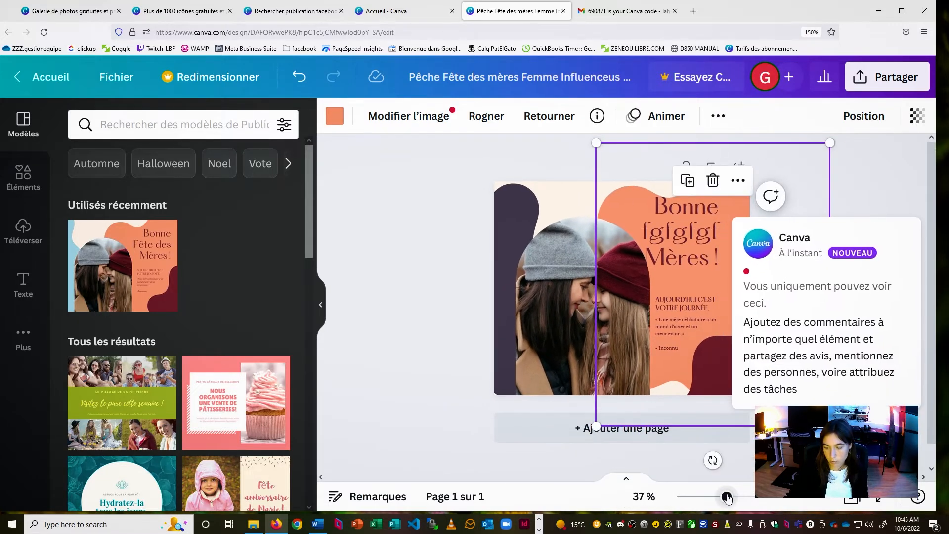
pyautogui.click(713, 461)
pyautogui.moveTo(714, 460); pyautogui.dragTo(453, 354)
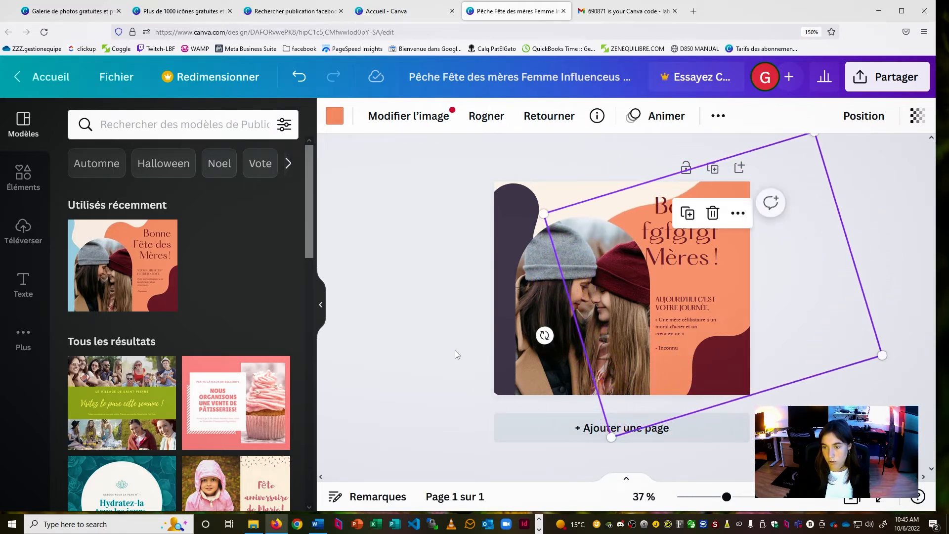
pyautogui.click(399, 197)
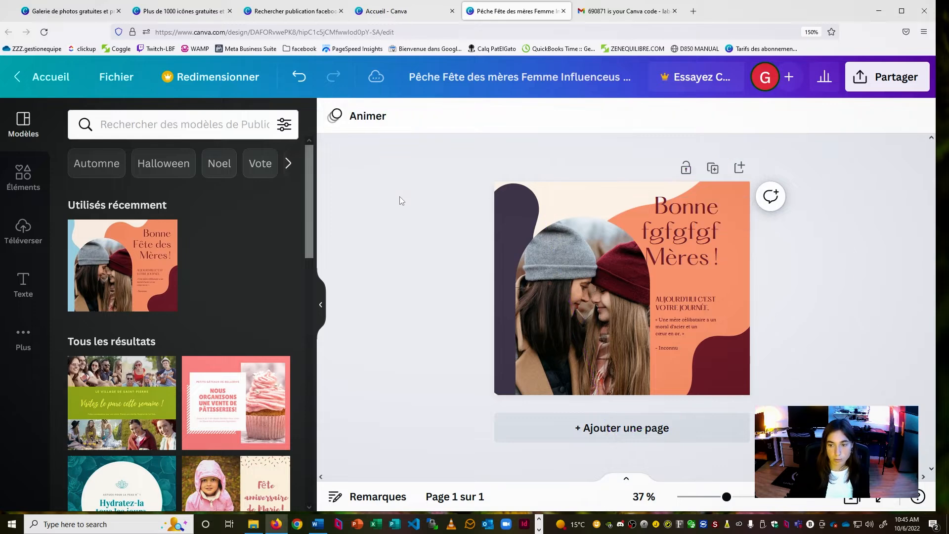
# Try flipping the orange shape horizontally and vertically
pyautogui.click(753, 223)
pyautogui.click(549, 116)
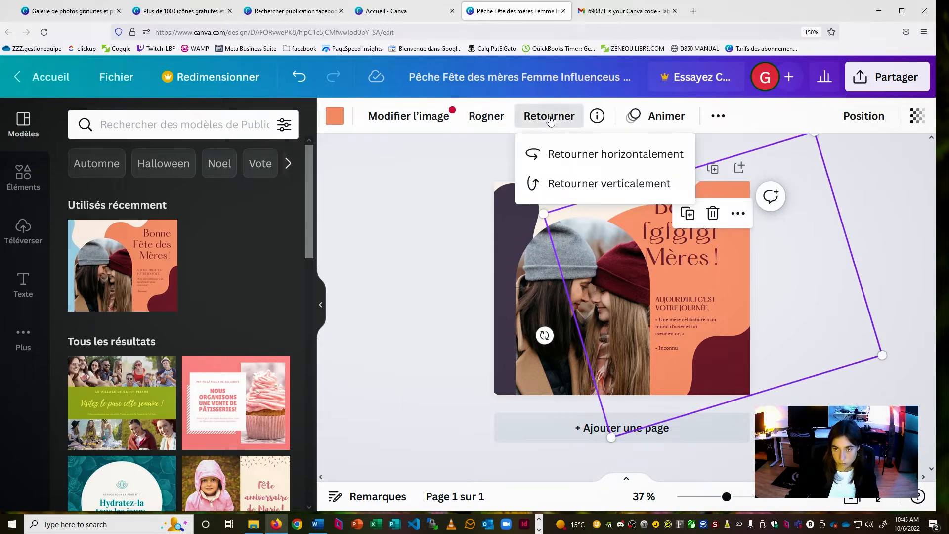
pyautogui.click(581, 157)
pyautogui.click(590, 189)
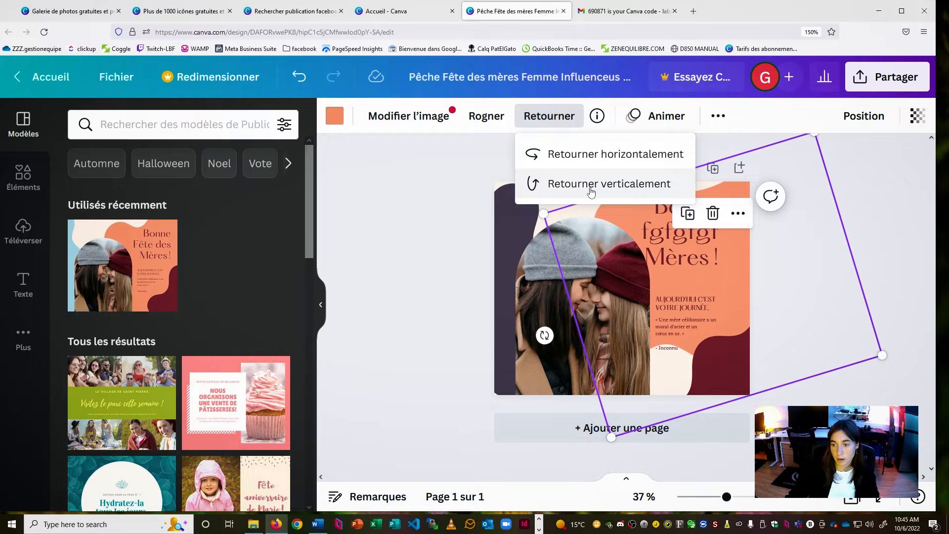
pyautogui.click(437, 218)
# Open the orange shape's information, add the shape to favourites, and deselect it
pyautogui.click(599, 116)
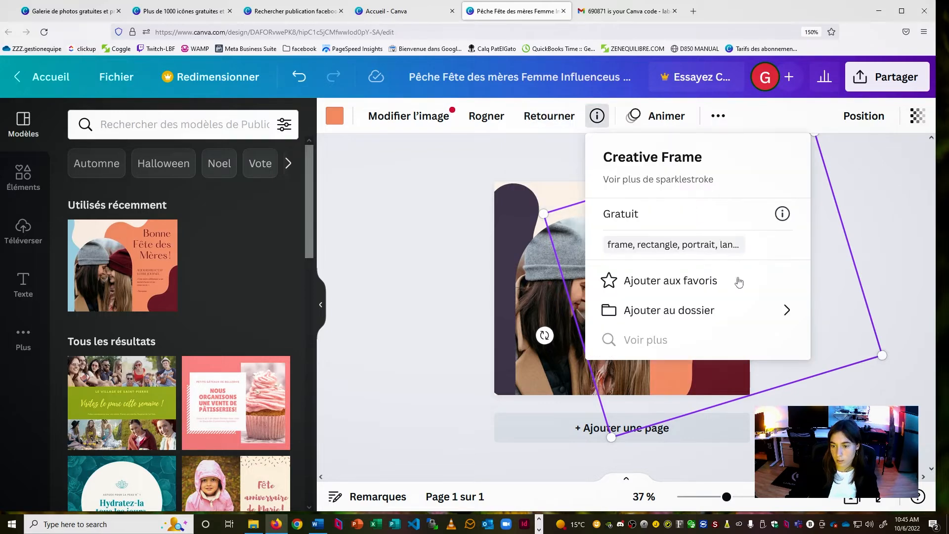
pyautogui.click(494, 148)
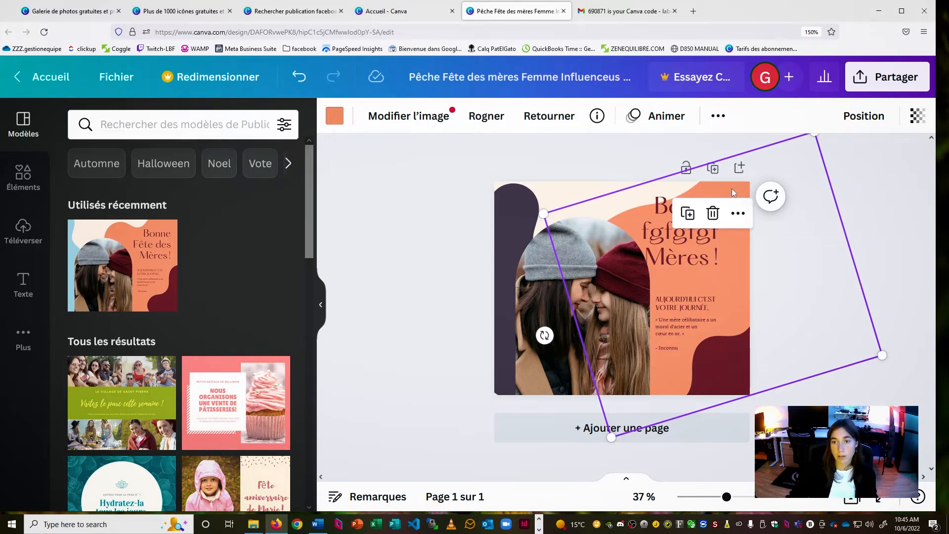
pyautogui.click(594, 119)
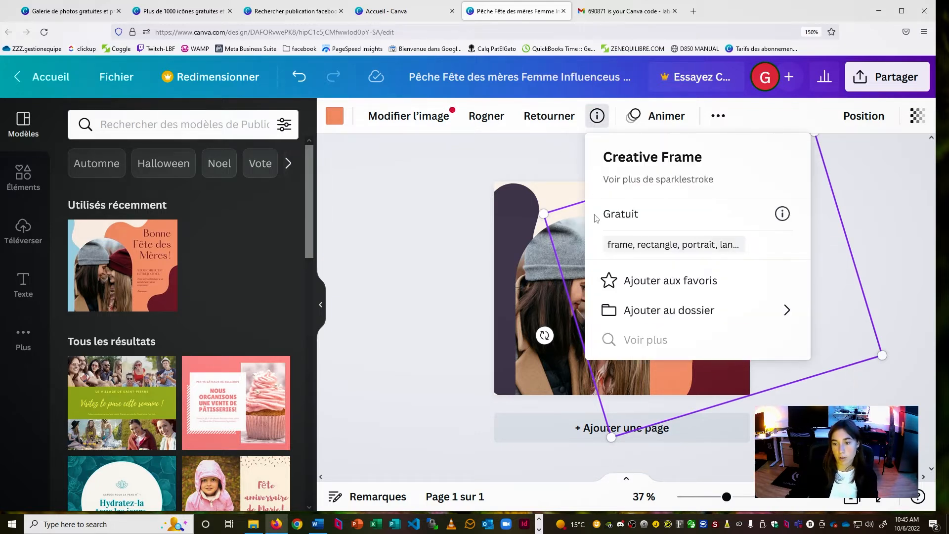
pyautogui.click(697, 292)
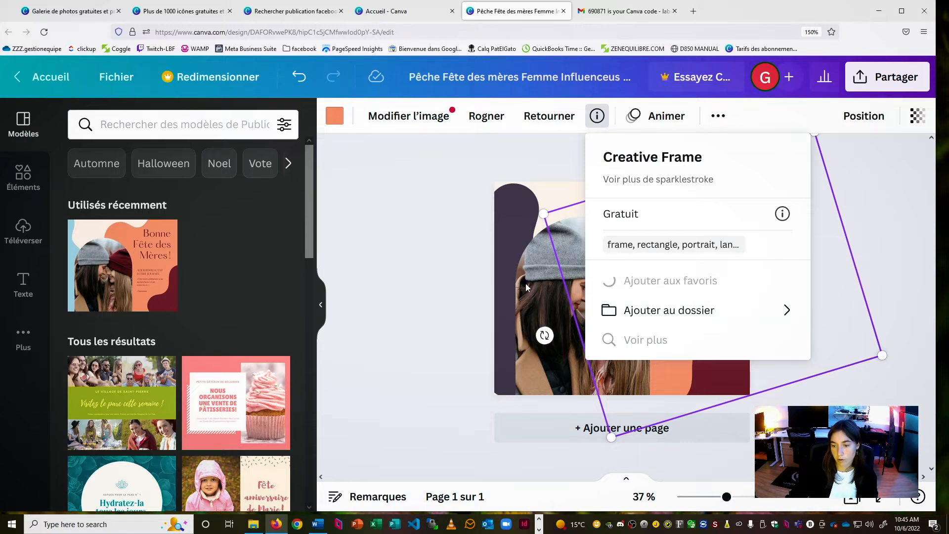
pyautogui.click(432, 230)
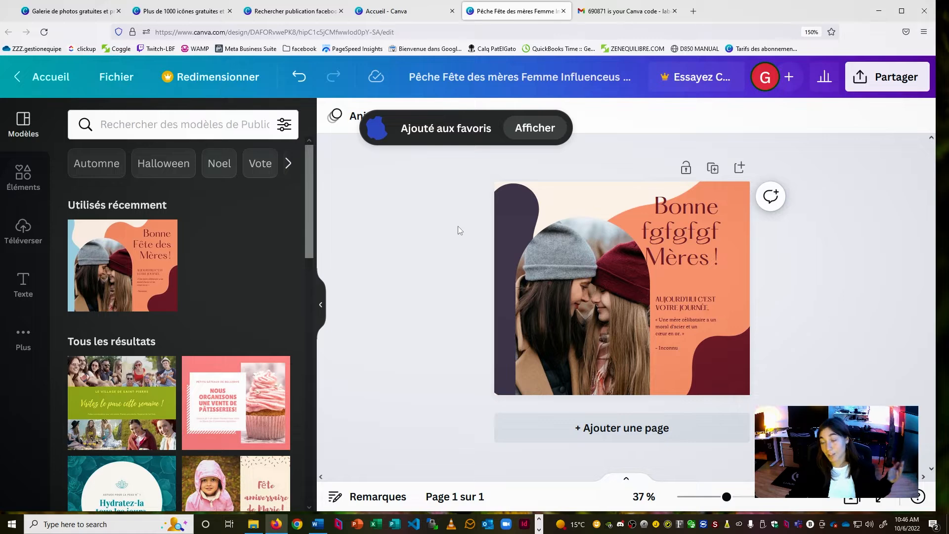
# Examine the full range of lines and shapes in the elements library, then return to the elements overview
pyautogui.click(23, 177)
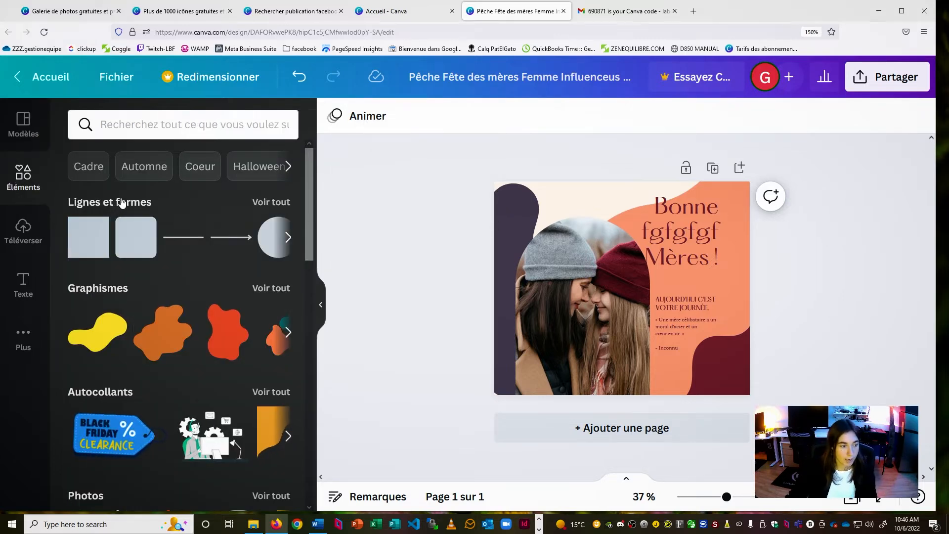
pyautogui.scroll(-1, 124, 201)
pyautogui.scroll(-8, 123, 202)
pyautogui.scroll(9, 131, 238)
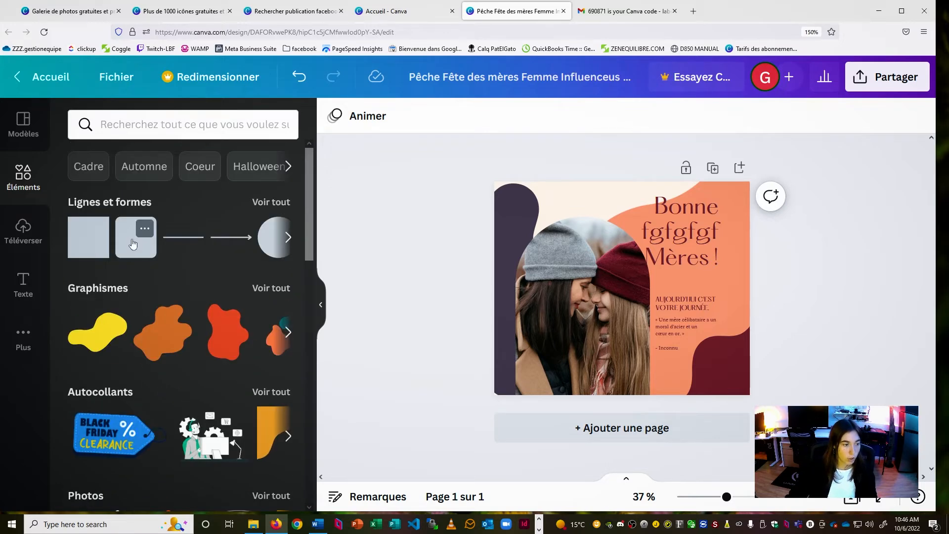
pyautogui.click(272, 203)
pyautogui.scroll(-10, 282, 335)
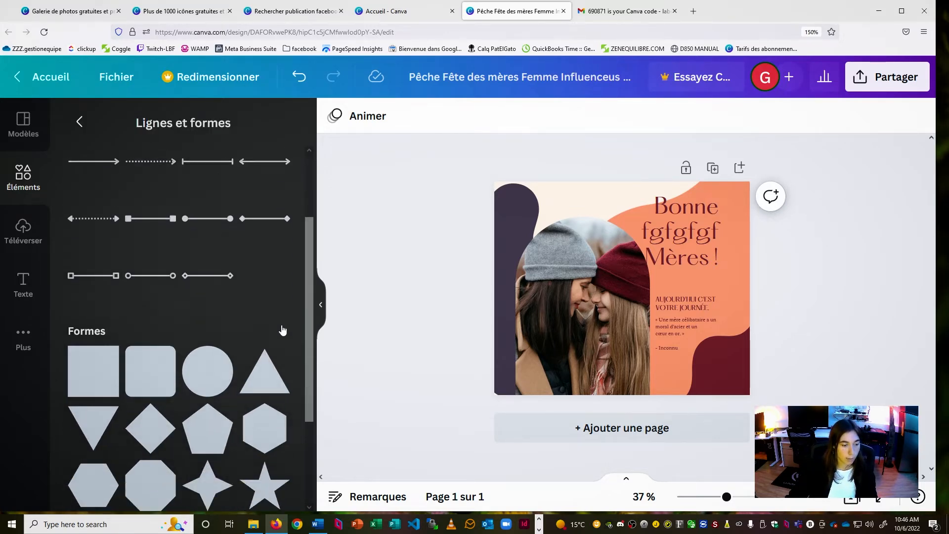
pyautogui.scroll(-8, 289, 331)
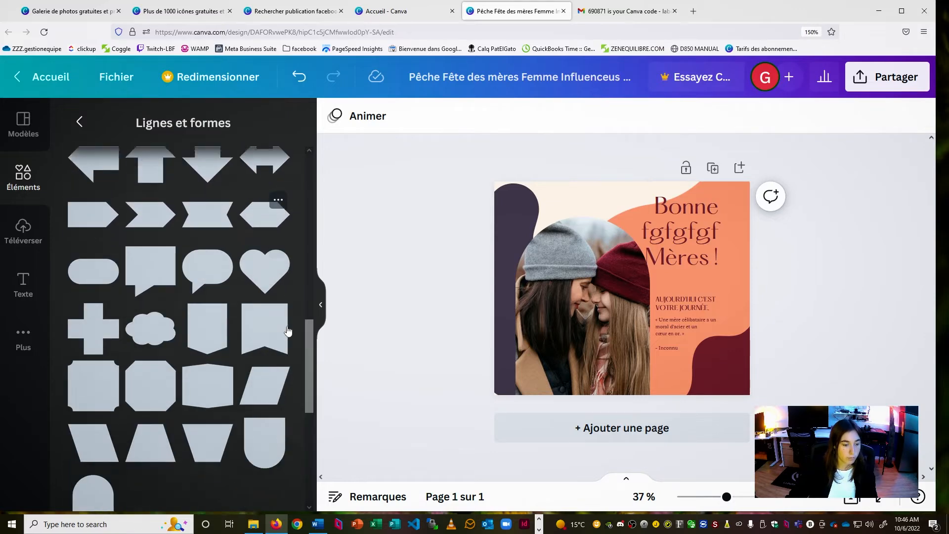
pyautogui.scroll(6, 288, 331)
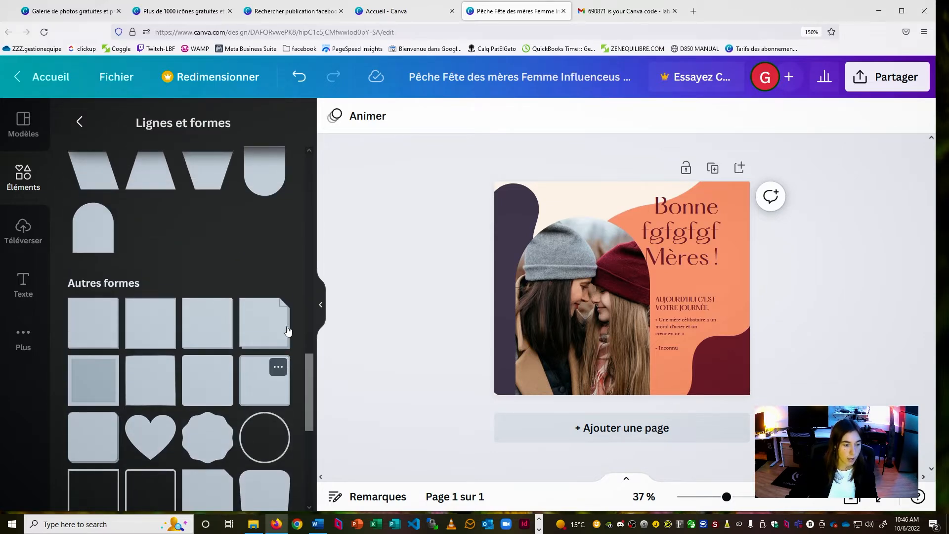
pyautogui.scroll(10, 176, 299)
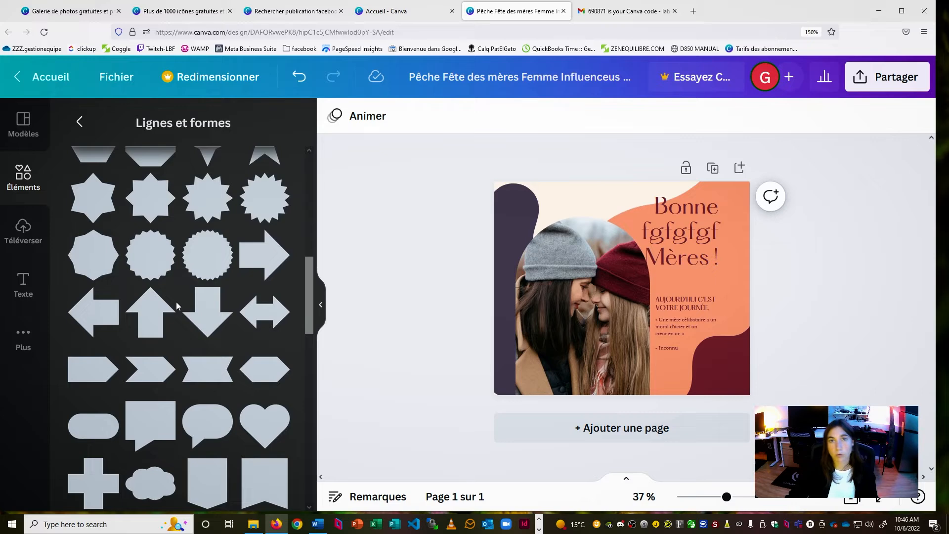
pyautogui.scroll(1, 176, 302)
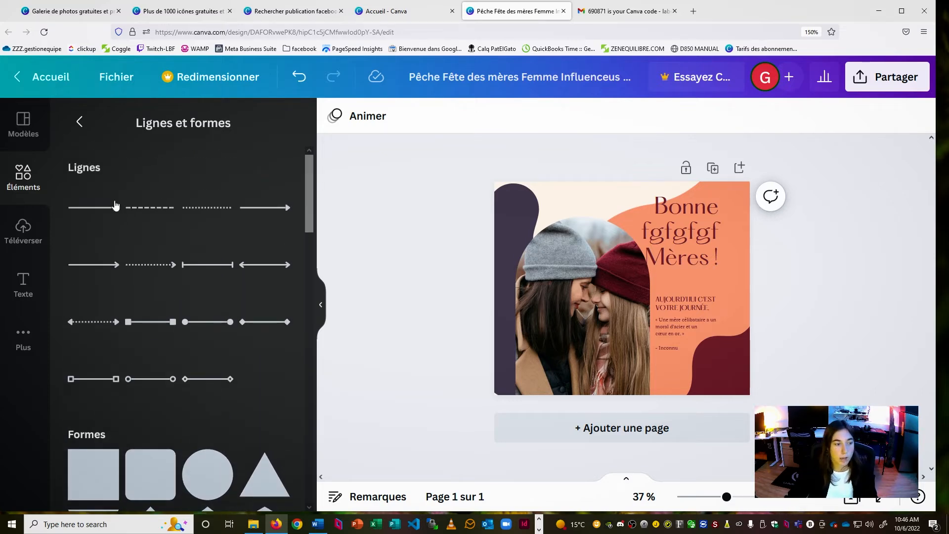
pyautogui.click(94, 128)
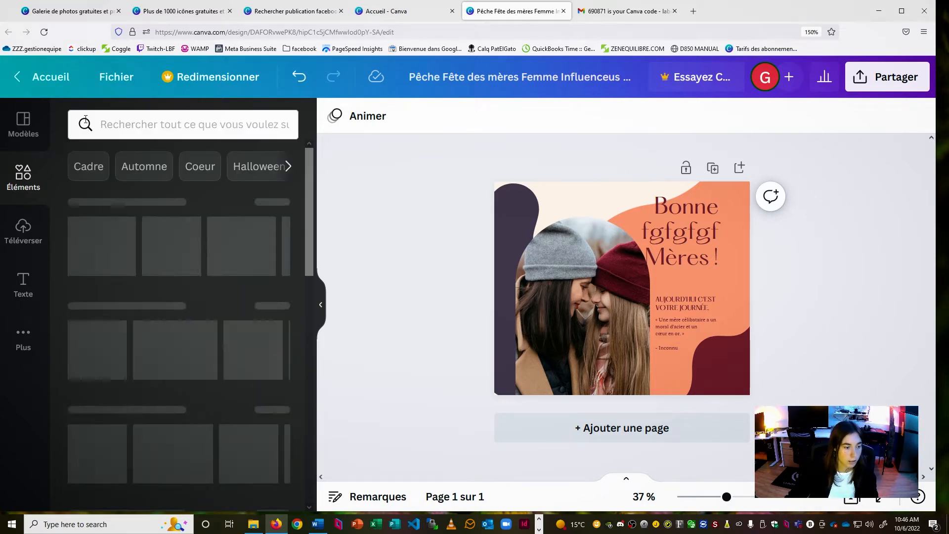
# Examine the graphics categories, including recommendations, gradients, stickers and the themed collections
pyautogui.click(274, 286)
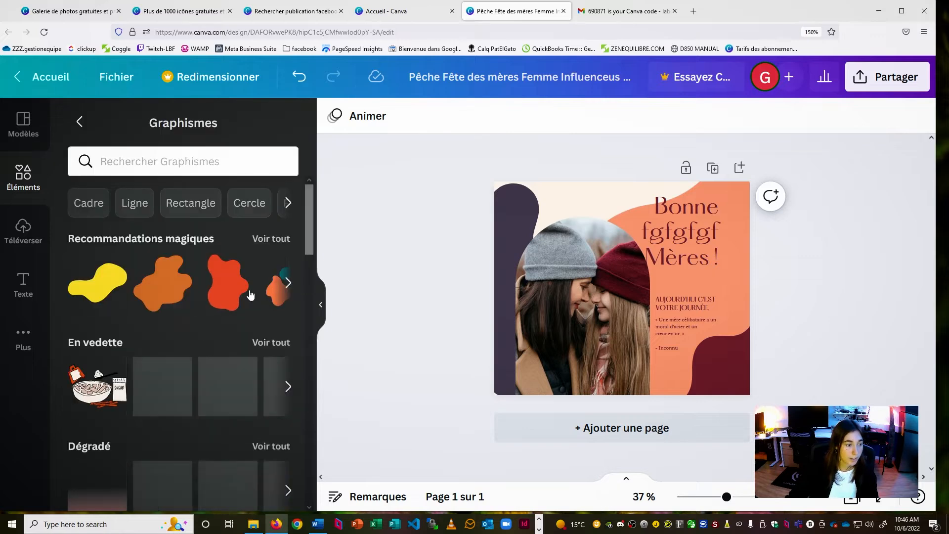
pyautogui.scroll(-3, 217, 318)
pyautogui.scroll(2, 208, 237)
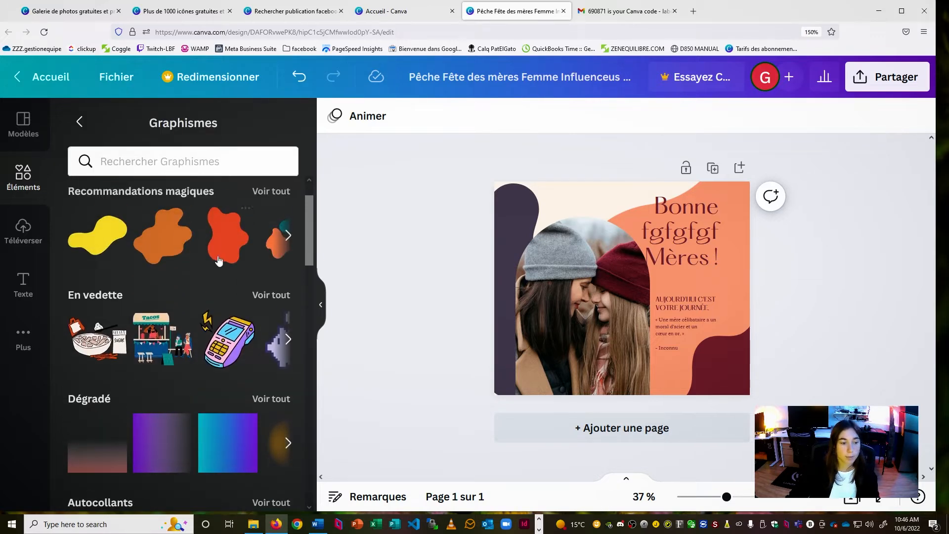
pyautogui.scroll(1, 149, 287)
pyautogui.scroll(-5, 194, 282)
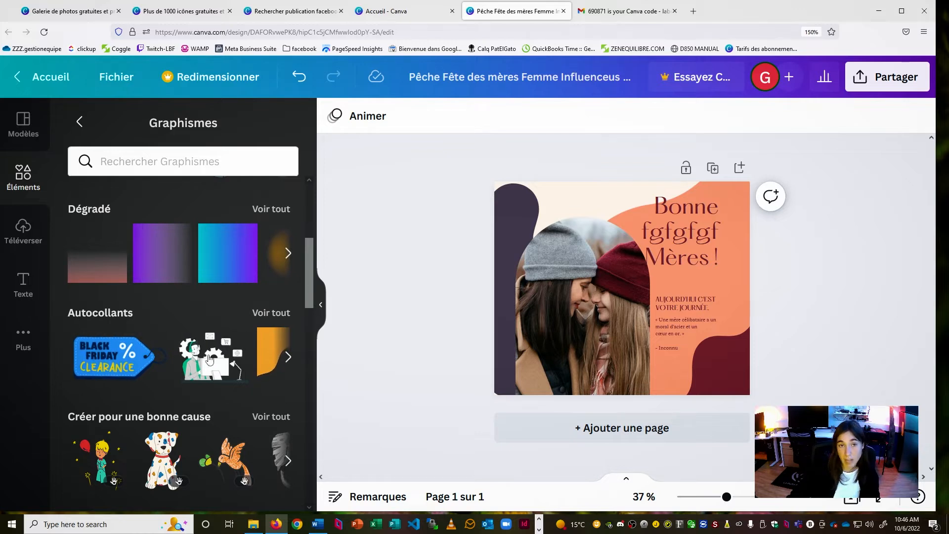
pyautogui.scroll(-1, 223, 369)
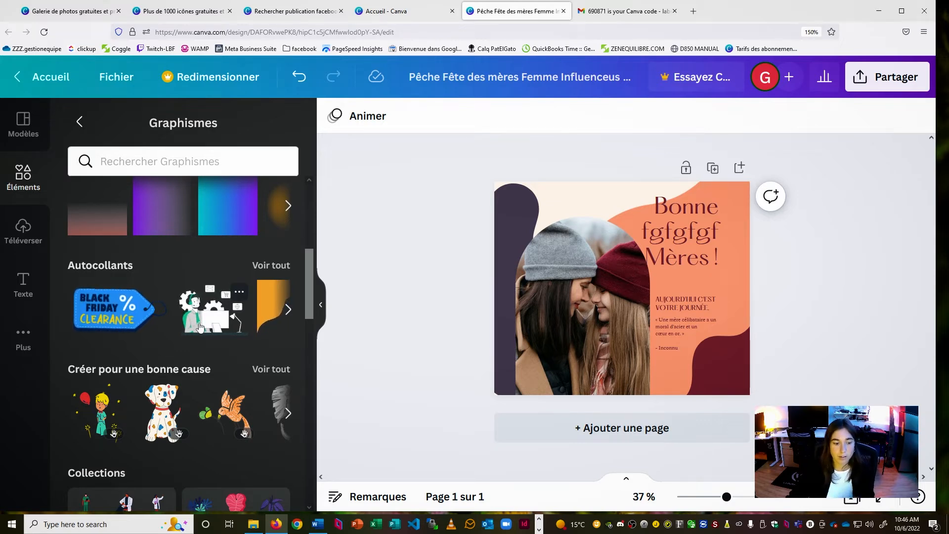
pyautogui.scroll(-1, 196, 328)
pyautogui.scroll(-1, 196, 328)
pyautogui.scroll(-2, 124, 353)
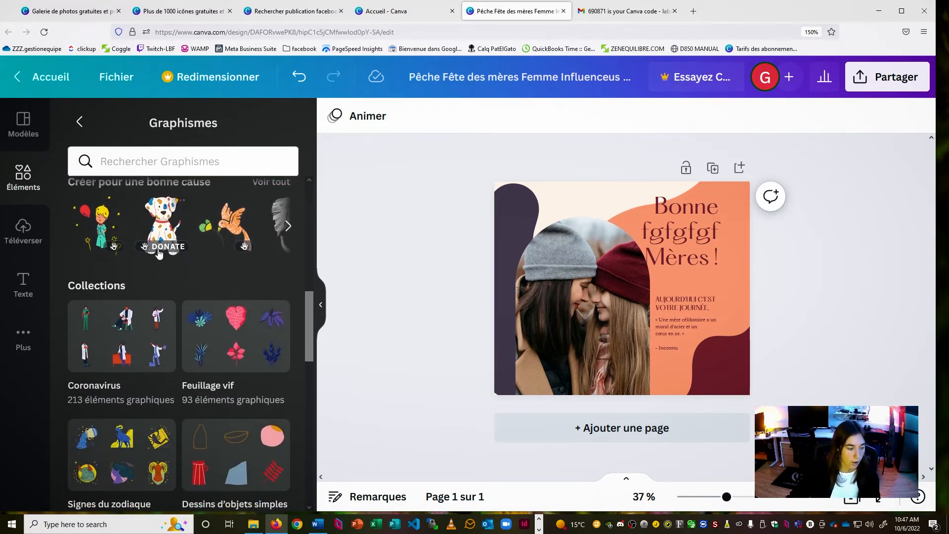
pyautogui.scroll(-5, 179, 348)
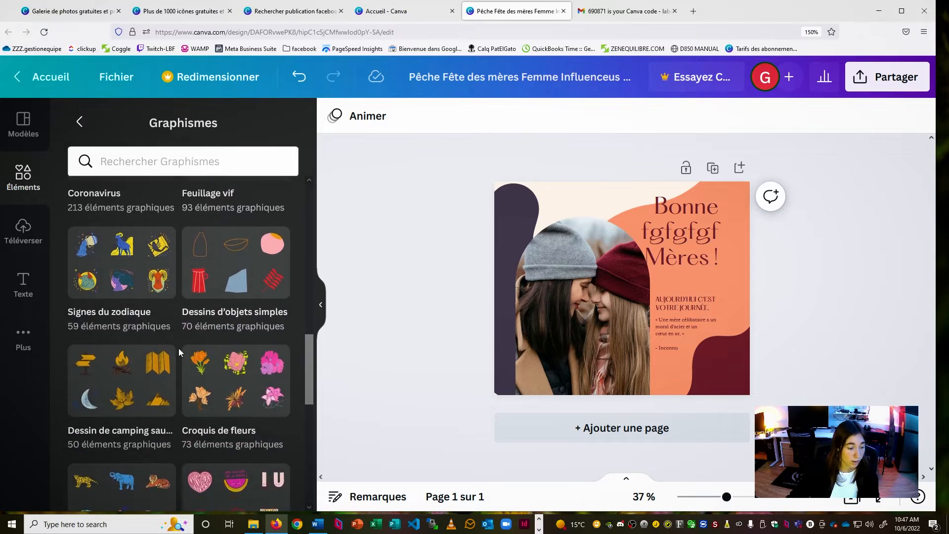
pyautogui.scroll(-1, 181, 352)
pyautogui.scroll(-1, 229, 410)
# Add the blue grape bunch from the Croquis de fruits naturels collection and place it over the photo's upper-left part
pyautogui.click(188, 352)
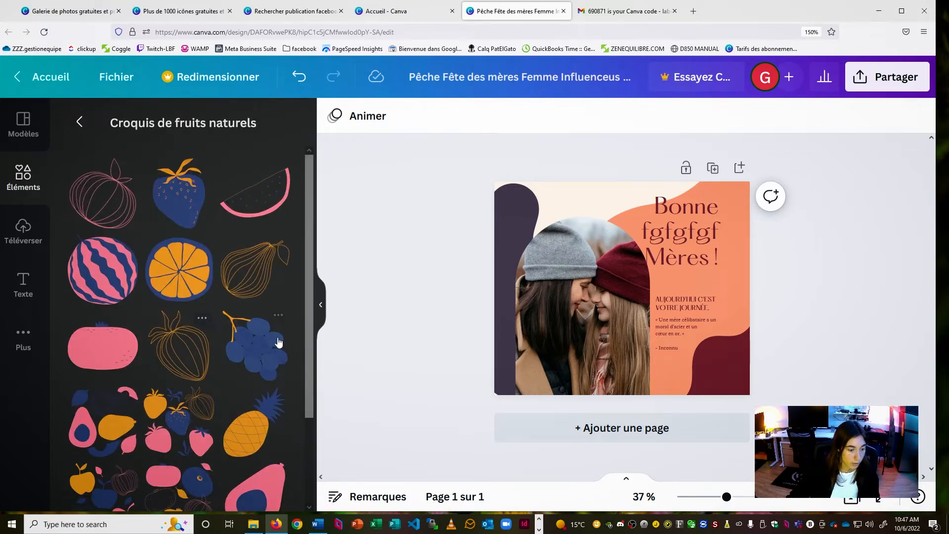
pyautogui.click(243, 357)
pyautogui.moveTo(624, 293); pyautogui.dragTo(539, 254)
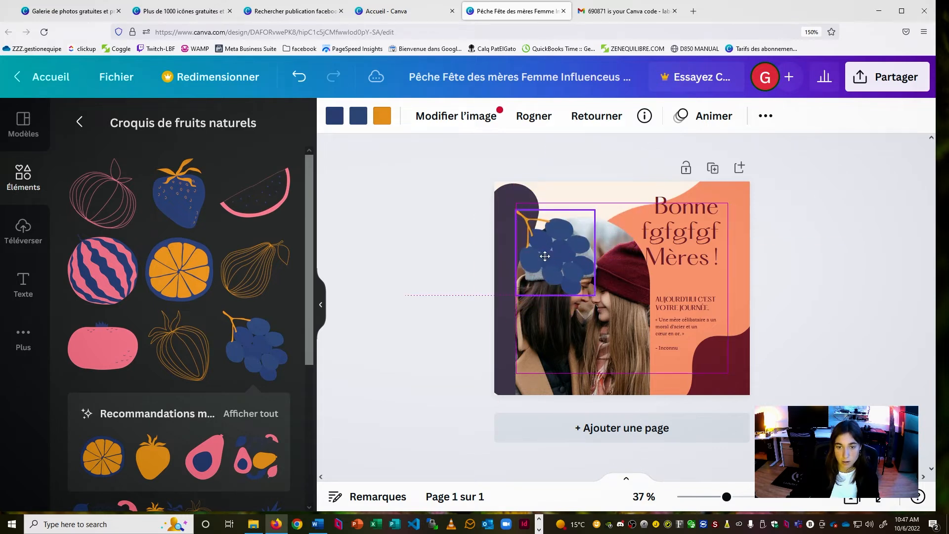
# Recolour both blue tones of the grape bunch with the document's dark burgundy
pyautogui.click(359, 116)
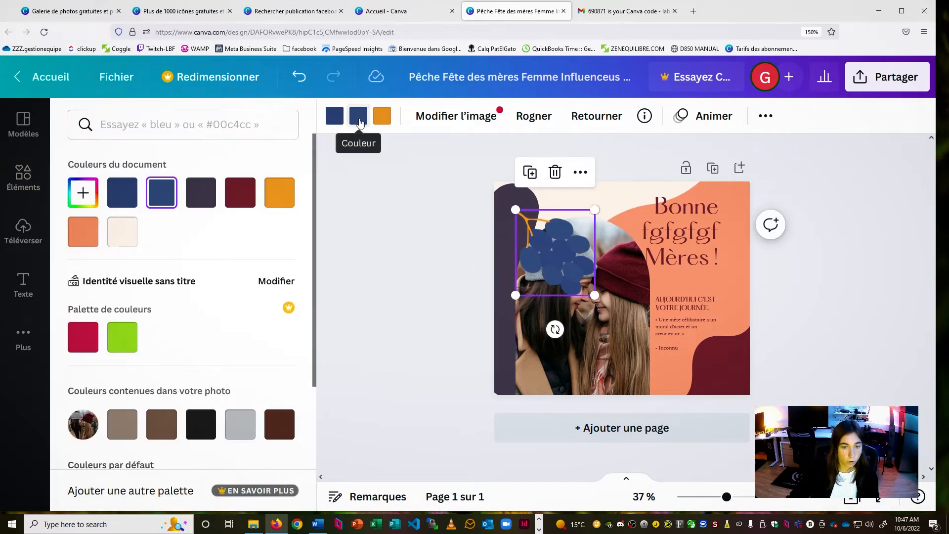
pyautogui.click(240, 197)
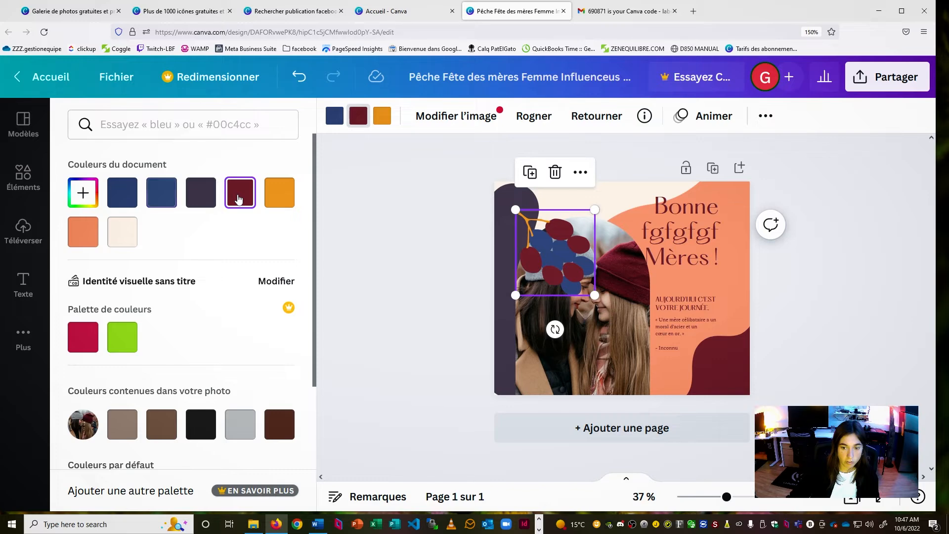
pyautogui.click(335, 115)
pyautogui.click(240, 193)
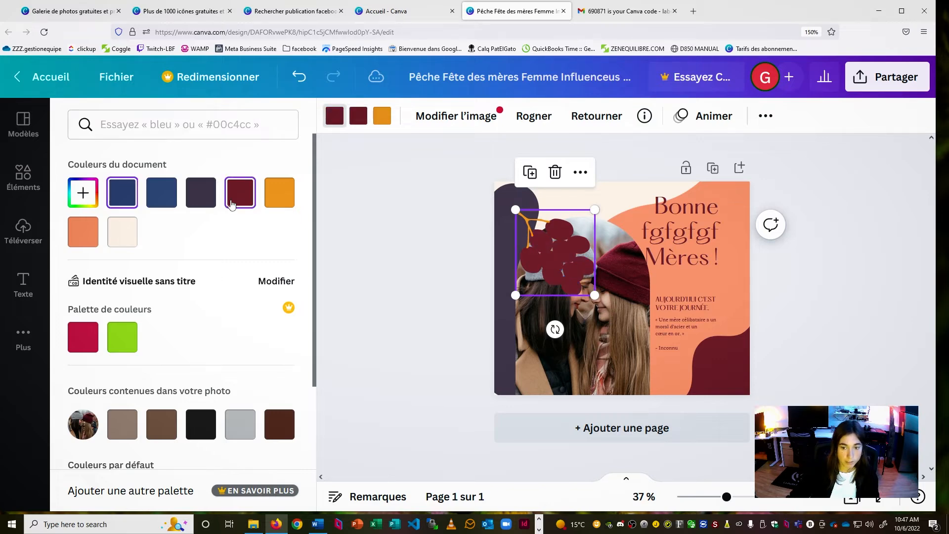
pyautogui.press('Escape')
# Move the grape bunch to the lower-right edge of the arched photo and shrink it slightly
pyautogui.moveTo(576, 257); pyautogui.dragTo(659, 346)
pyautogui.moveTo(680, 302)
pyautogui.mouseDown()
pyautogui.moveTo(643, 363)
pyautogui.moveTo(697, 284)
pyautogui.moveTo(651, 322)
pyautogui.moveTo(640, 346)
pyautogui.mouseUp()
# Try the outlined orange strawberry sketch over the photo and delete it
pyautogui.click(197, 325)
pyautogui.moveTo(635, 284); pyautogui.dragTo(535, 297)
pyautogui.press('Delete')
# Examine the remaining fruit drawings in the Croquis de fruits naturels collection
pyautogui.scroll(-4, 200, 351)
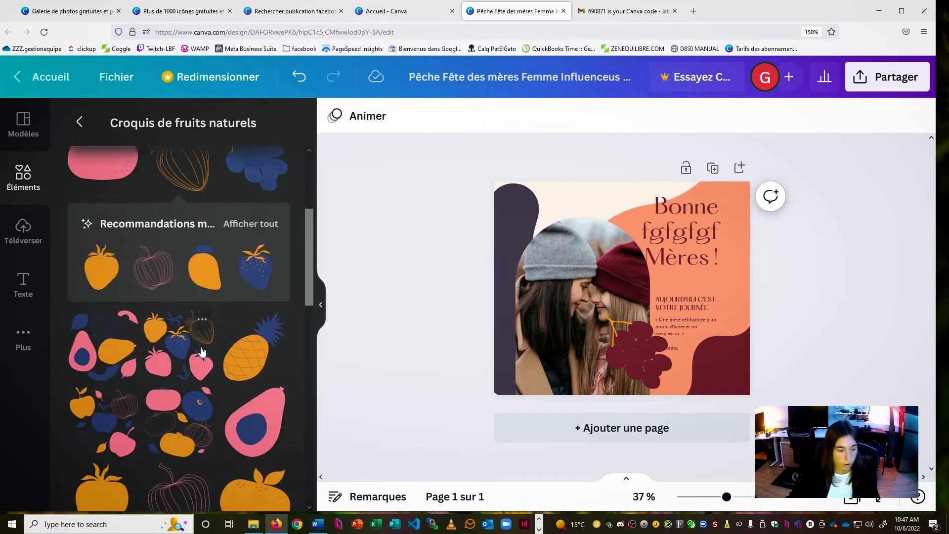
pyautogui.scroll(-3, 201, 351)
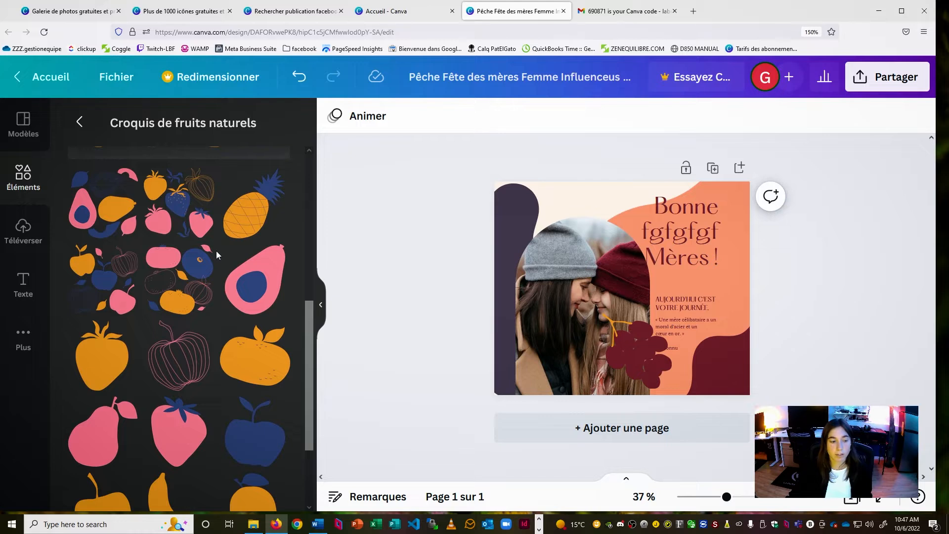
pyautogui.scroll(-1, 216, 252)
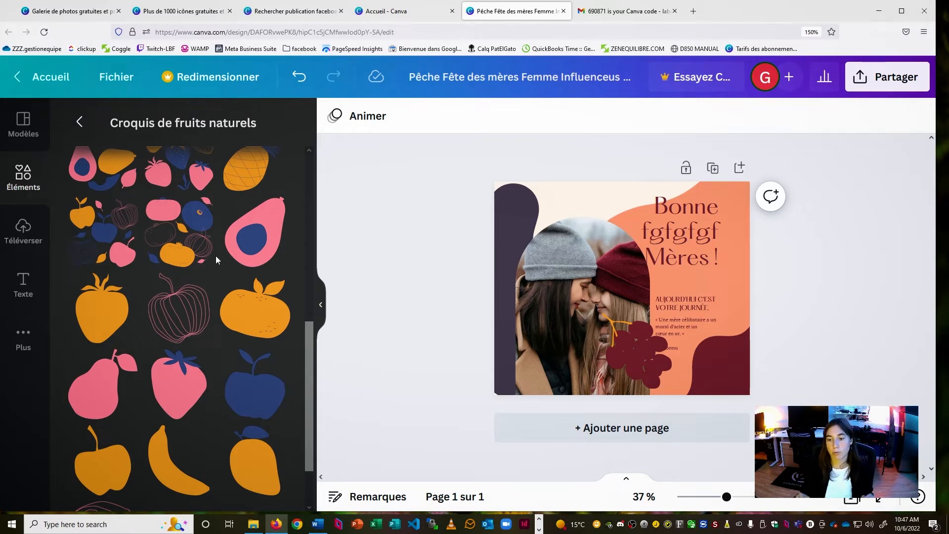
pyautogui.scroll(-2, 216, 443)
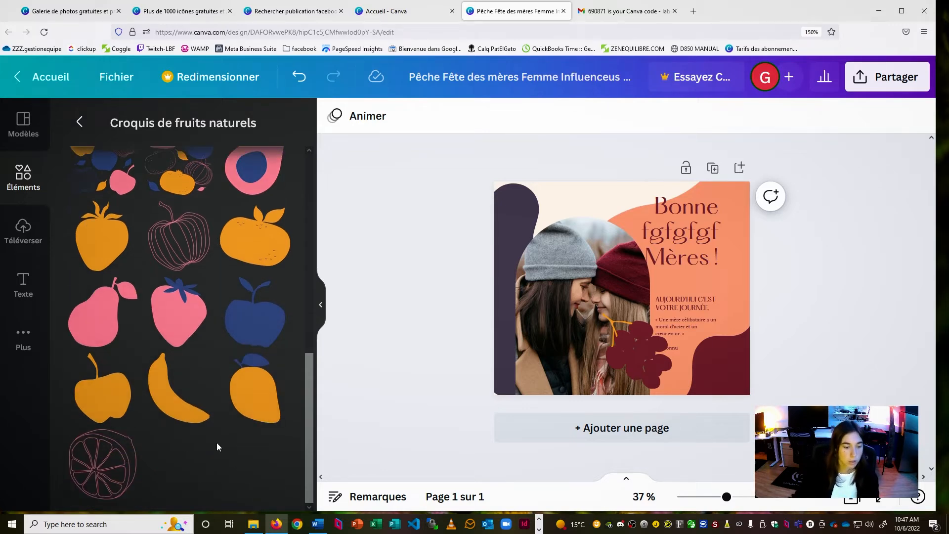
pyautogui.scroll(5, 217, 443)
pyautogui.scroll(3, 216, 444)
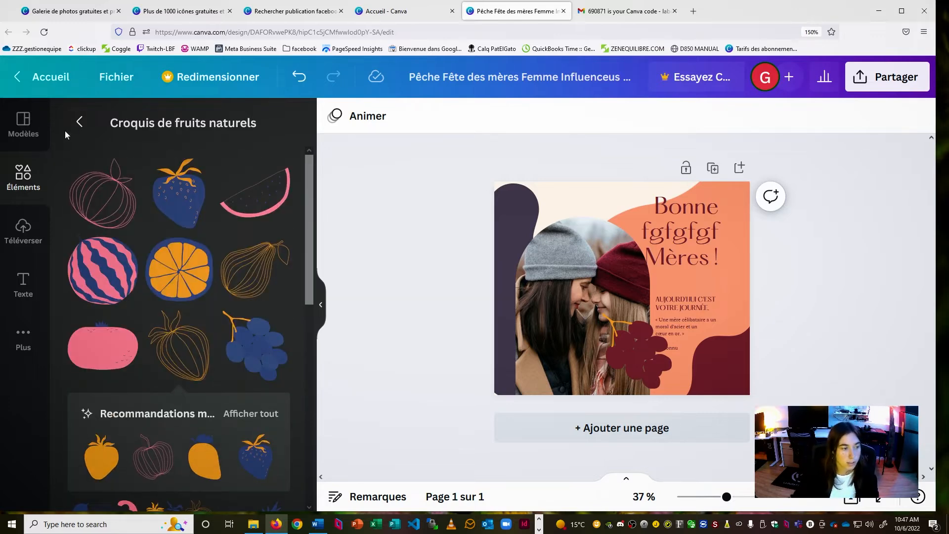
# Leave the fruit sketch collection and search the graphics library for "café"
pyautogui.click(79, 122)
pyautogui.scroll(-2, 263, 364)
pyautogui.scroll(-3, 263, 364)
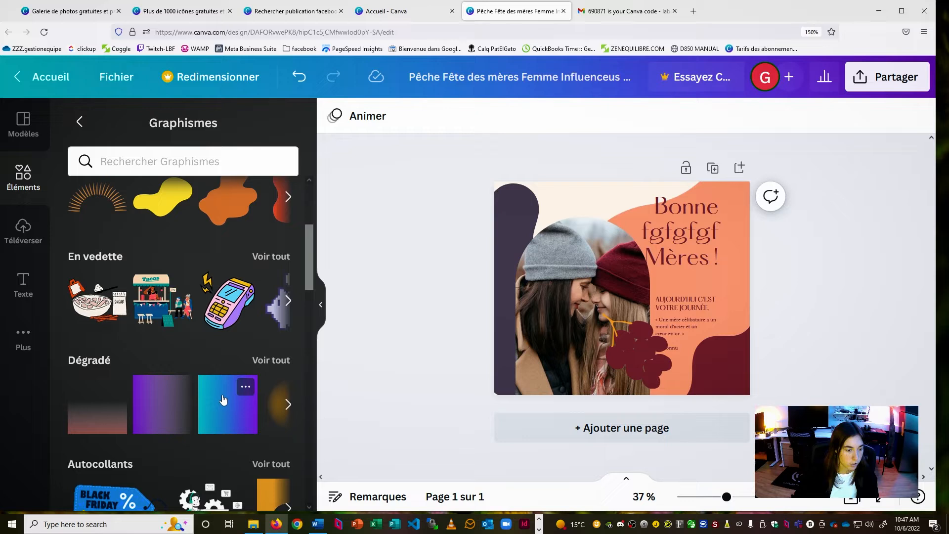
pyautogui.click(183, 161)
pyautogui.write('café')
pyautogui.press('Return')
# Browse the coffee graphics and add the pink and beige takeaway cup to the design
pyautogui.scroll(-5, 107, 354)
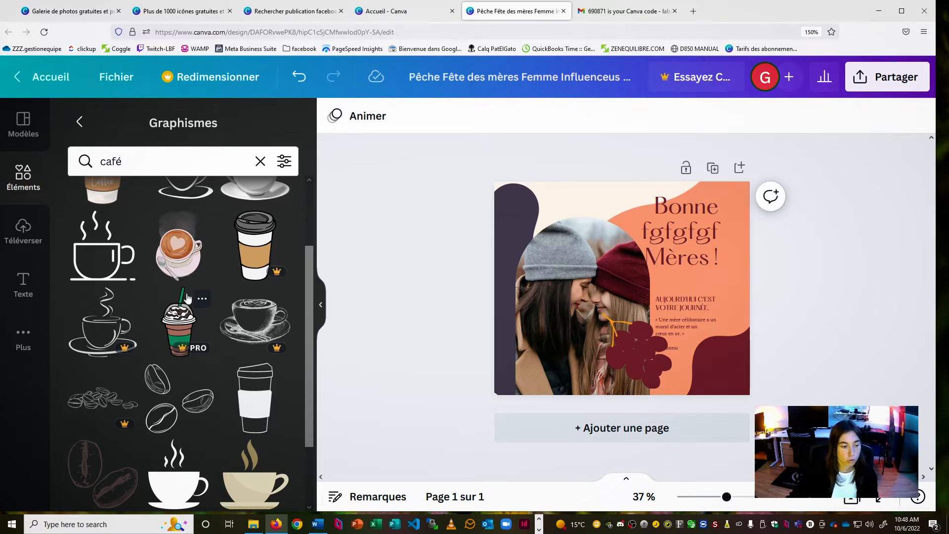
pyautogui.scroll(-2, 247, 390)
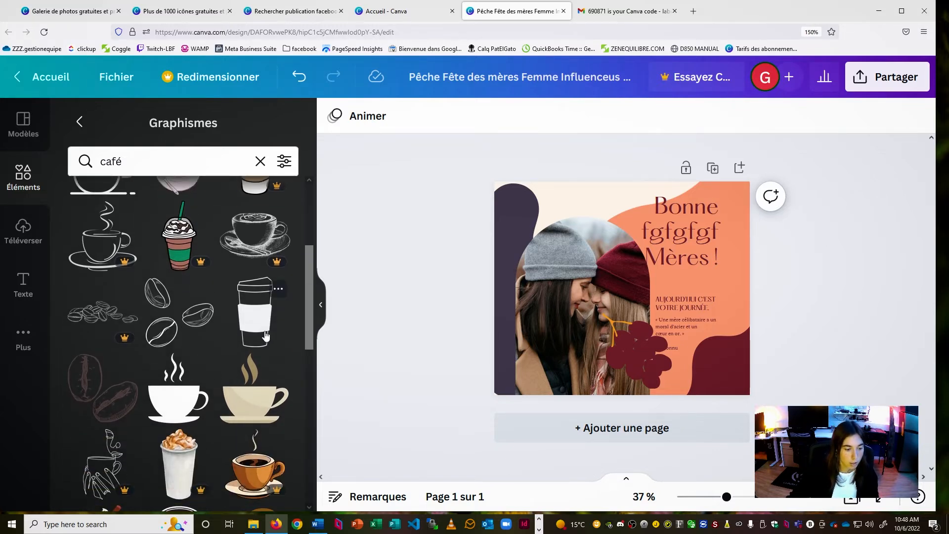
pyautogui.scroll(-1, 182, 404)
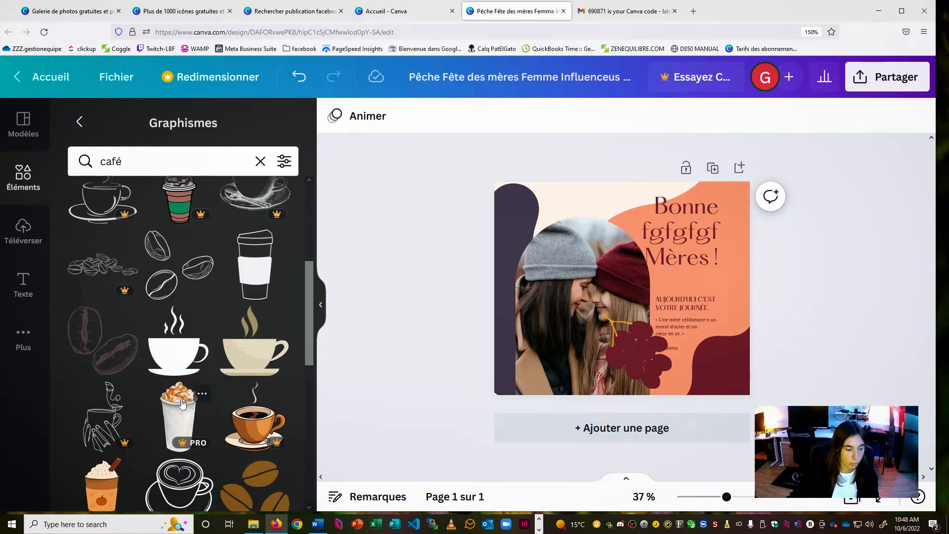
pyautogui.scroll(-3, 117, 448)
pyautogui.scroll(-3, 116, 447)
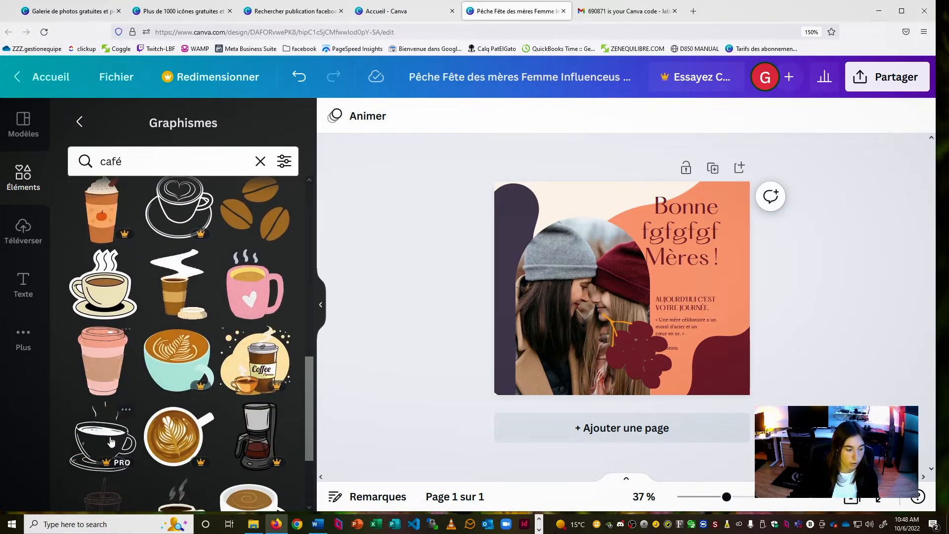
pyautogui.click(106, 353)
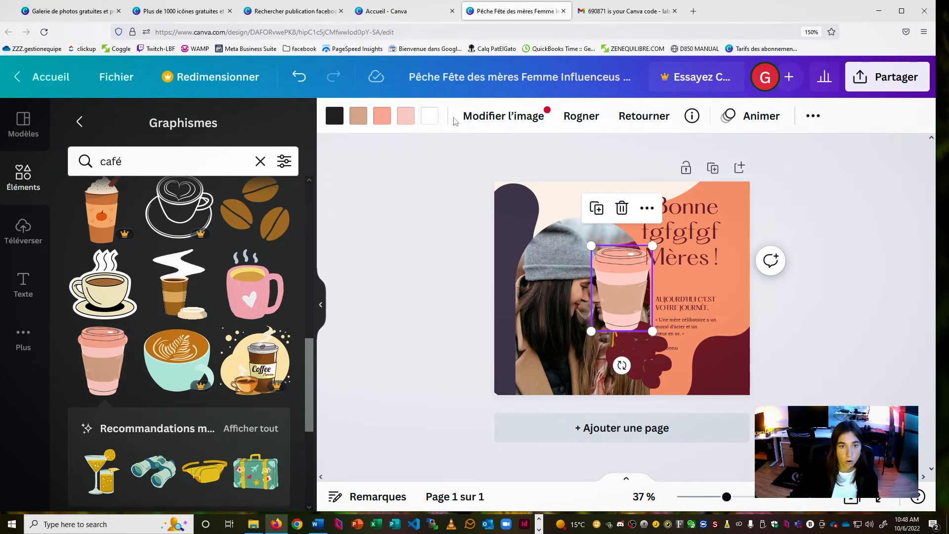
# Check the colour options for the cup's black tone and move the cup to the page's lower-left corner
pyautogui.click(341, 122)
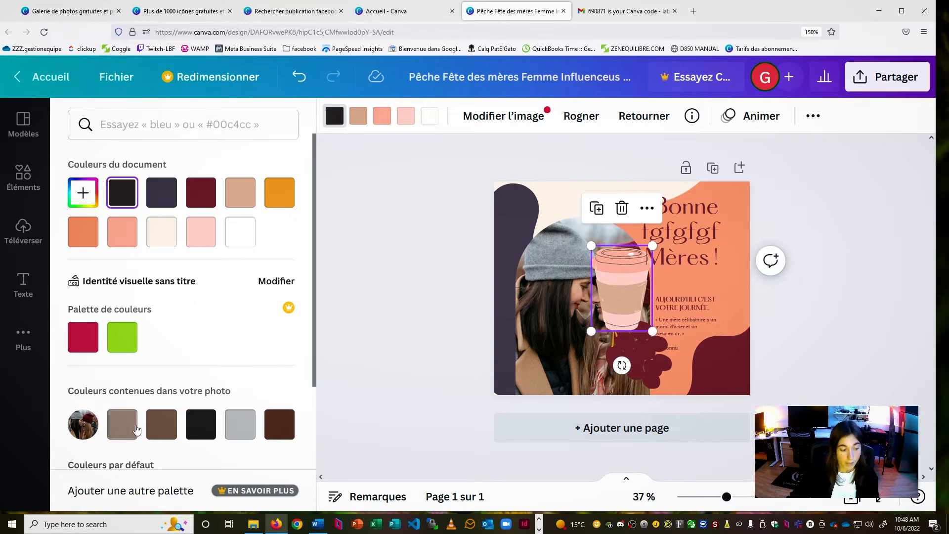
pyautogui.press('Escape')
pyautogui.moveTo(620, 303); pyautogui.dragTo(516, 381)
pyautogui.scroll(-2, 155, 316)
pyautogui.scroll(2, 156, 316)
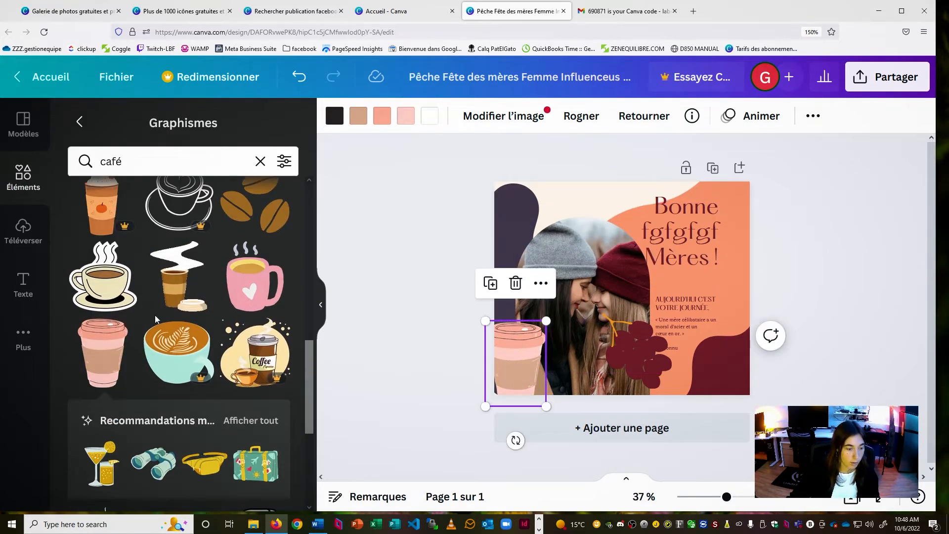
# Find graphics with the Rectangle suggestion, add the hand-sketched frame and enlarge it around the heading
pyautogui.click(260, 161)
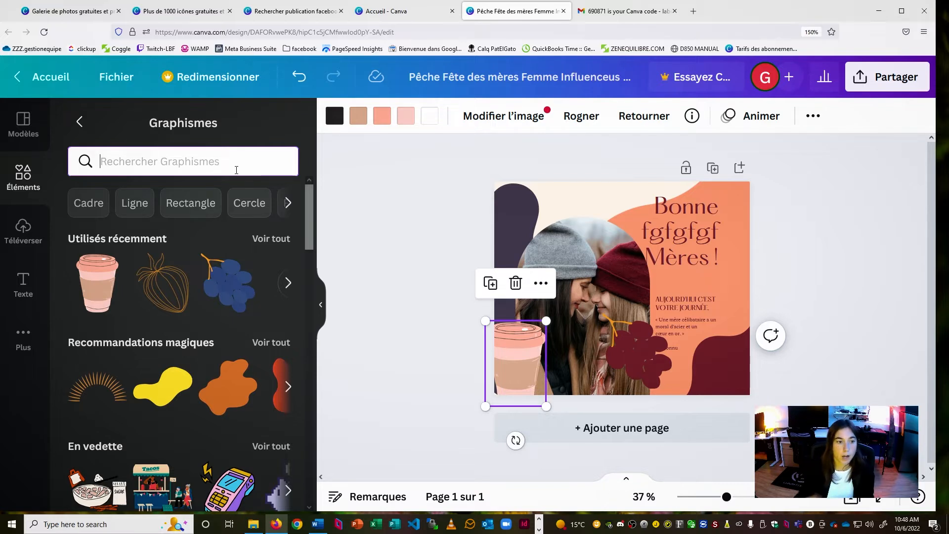
pyautogui.click(190, 208)
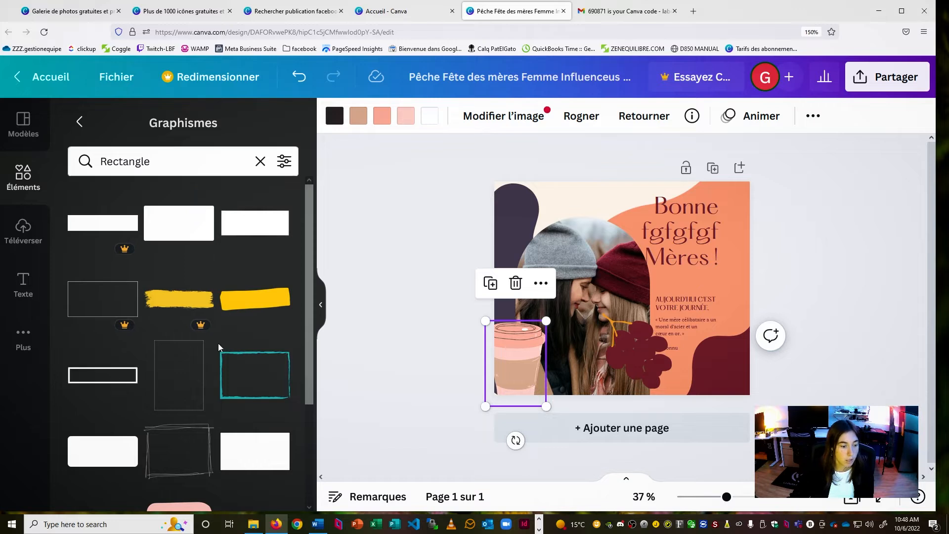
pyautogui.scroll(-5, 218, 344)
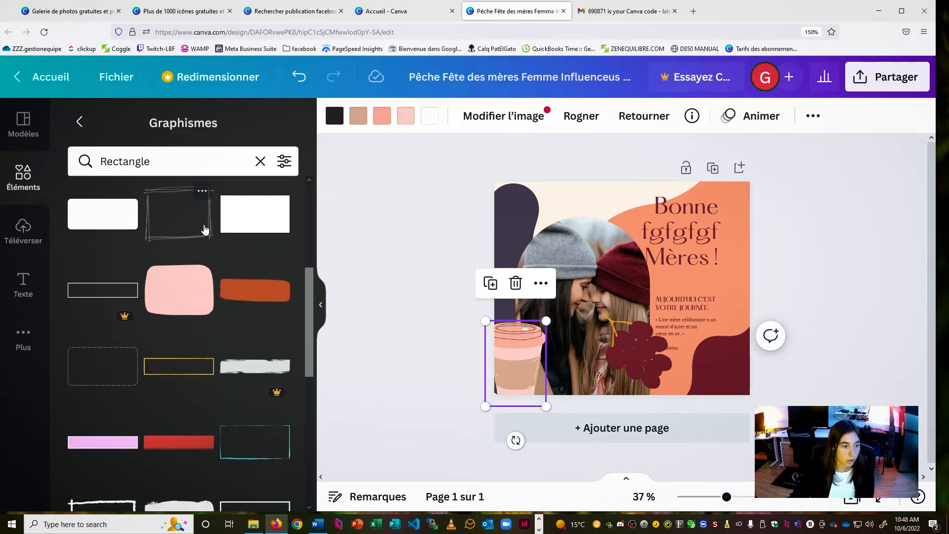
pyautogui.click(208, 232)
pyautogui.moveTo(673, 247); pyautogui.dragTo(751, 188)
pyautogui.moveTo(629, 197)
pyautogui.mouseDown()
pyautogui.moveTo(570, 209)
pyautogui.moveTo(664, 221)
pyautogui.moveTo(599, 221)
pyautogui.mouseUp()
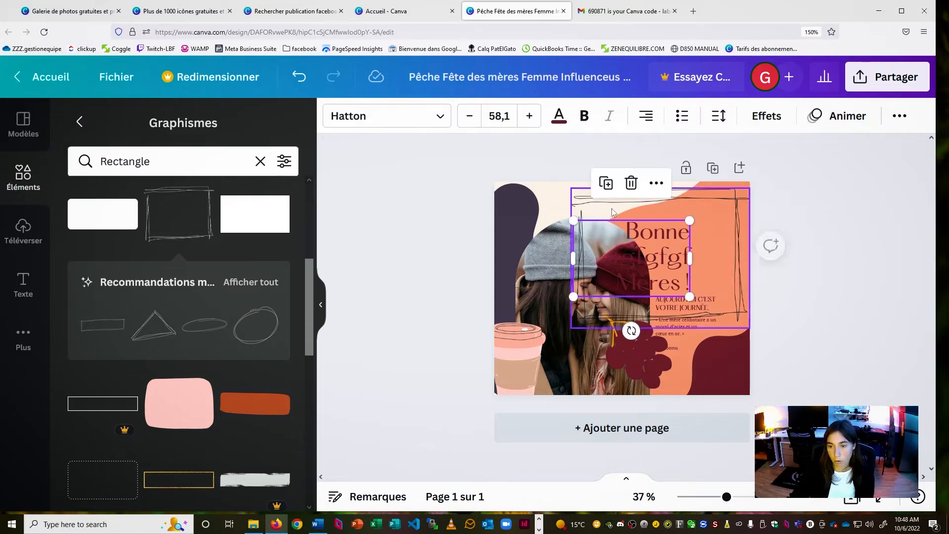
# Try another colour on the black hand-sketched frame around the heading
pyautogui.click(594, 204)
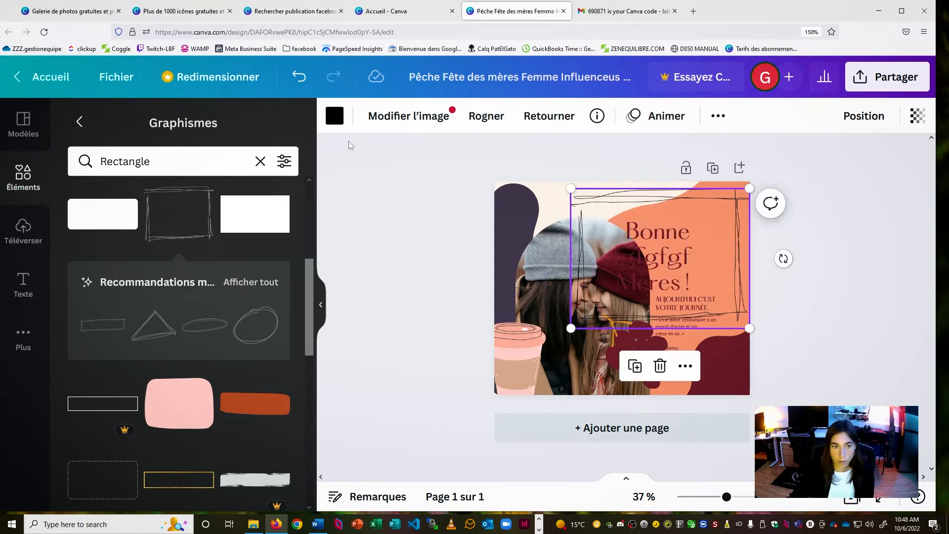
pyautogui.click(331, 116)
pyautogui.click(279, 232)
pyautogui.press('Escape')
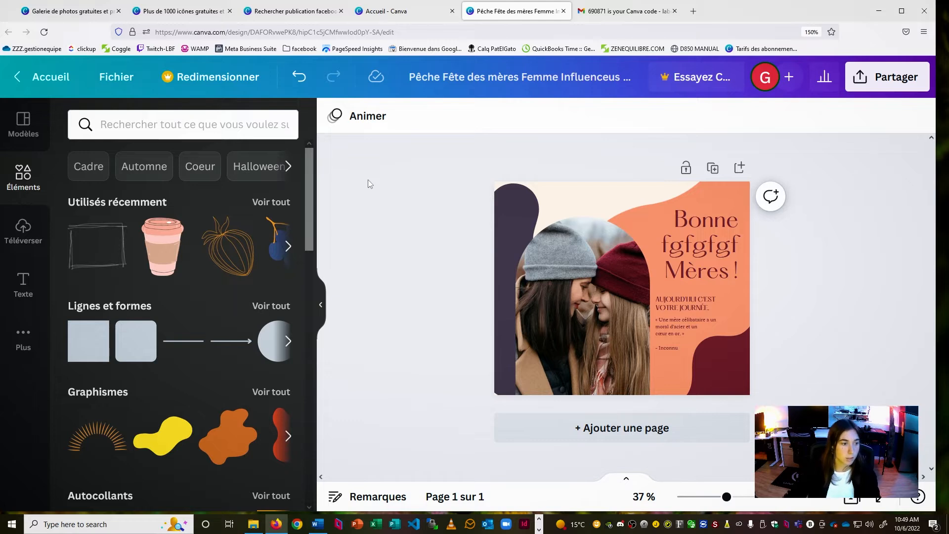
# Upload Logo.png and Capture d'écran 2022-10-06 105257.jpg from the LePetitCorsé folder
pyautogui.click(23, 228)
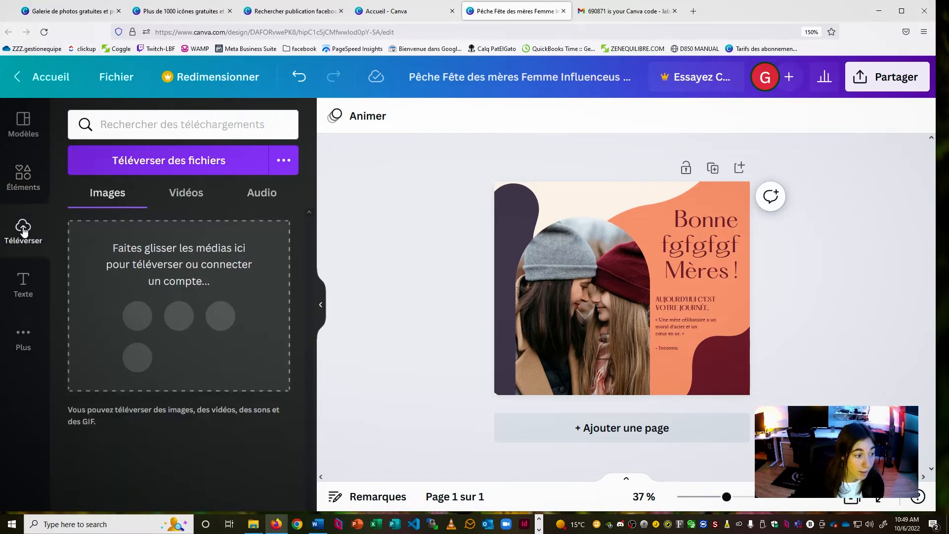
pyautogui.click(199, 163)
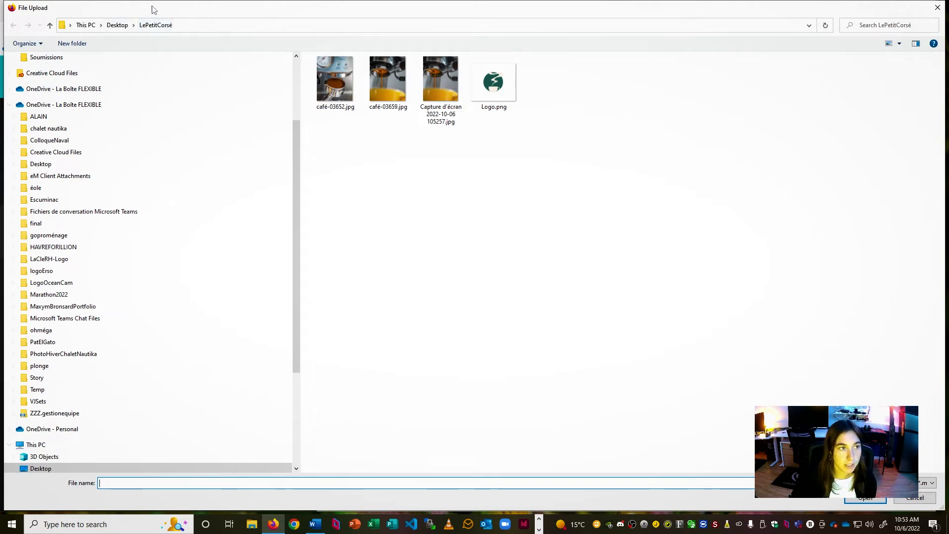
pyautogui.click(500, 91)
pyautogui.click(457, 94)
pyautogui.keyDown('ctrl'); pyautogui.click(476, 102); pyautogui.keyUp('ctrl')
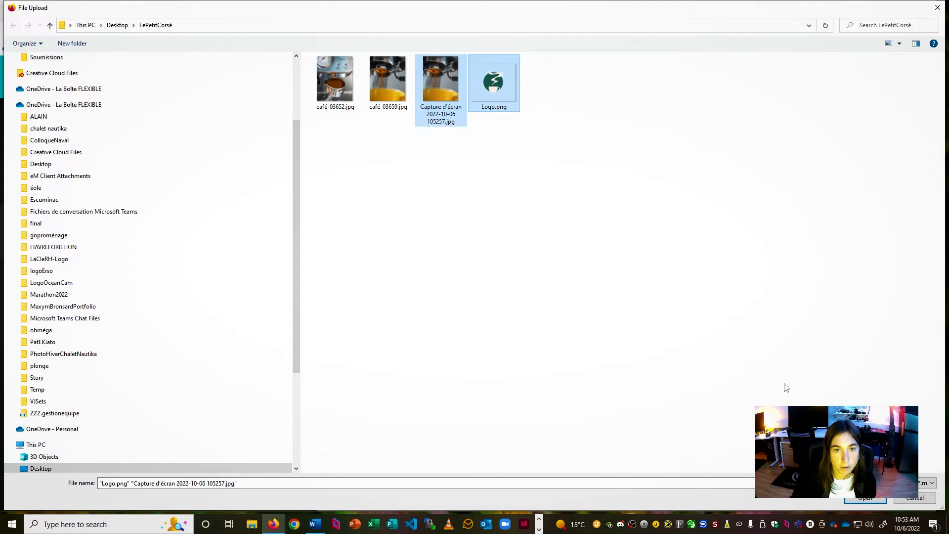
pyautogui.press('Return')
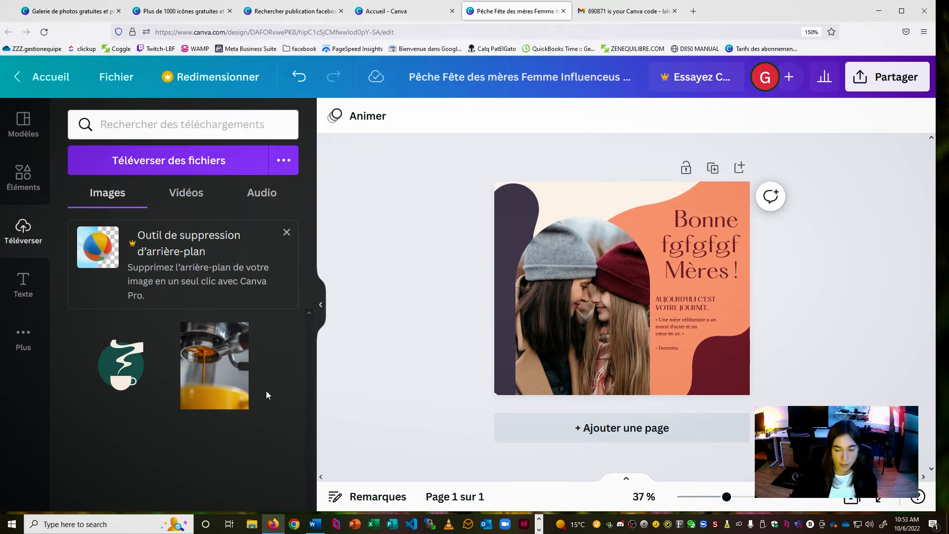
# Remove the couple's photo from the arched frame and fill the frame with the uploaded espresso image
pyautogui.click(595, 336)
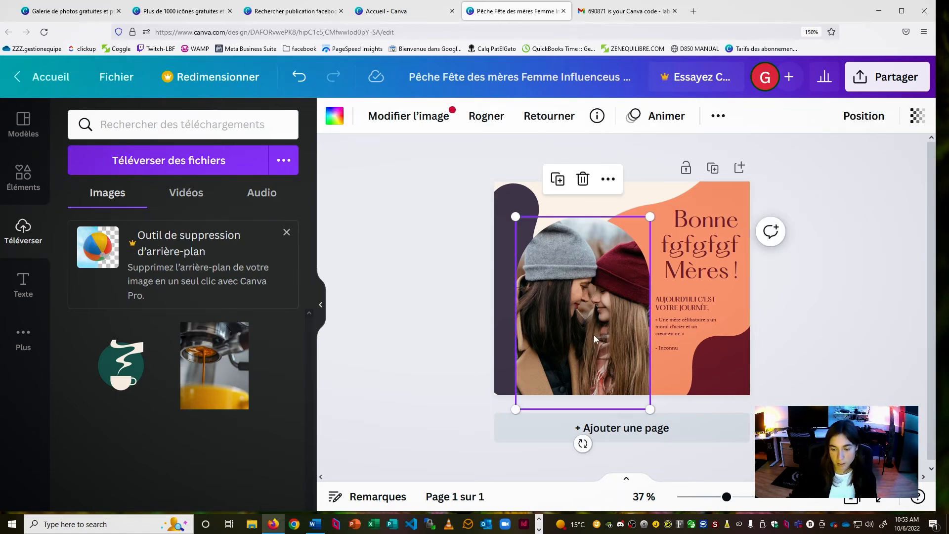
pyautogui.doubleClick(593, 334)
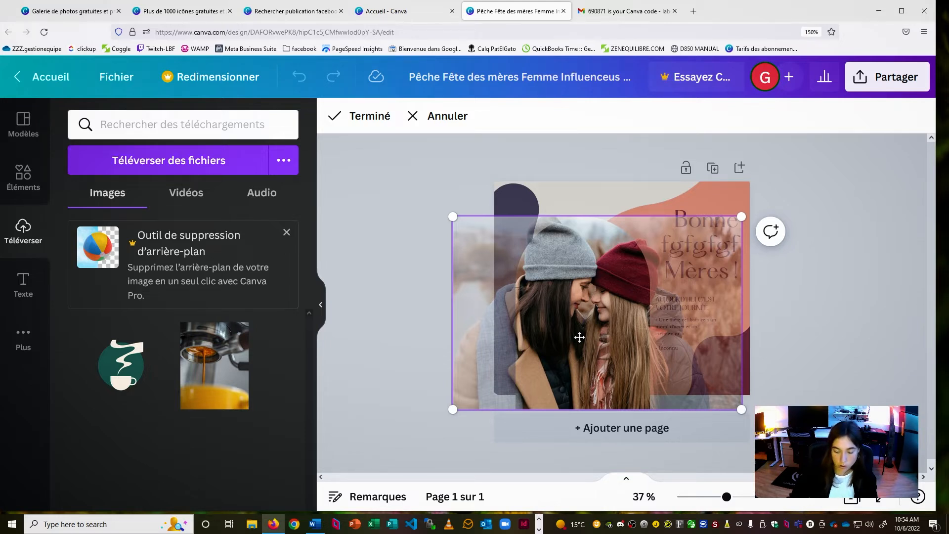
pyautogui.press('Delete')
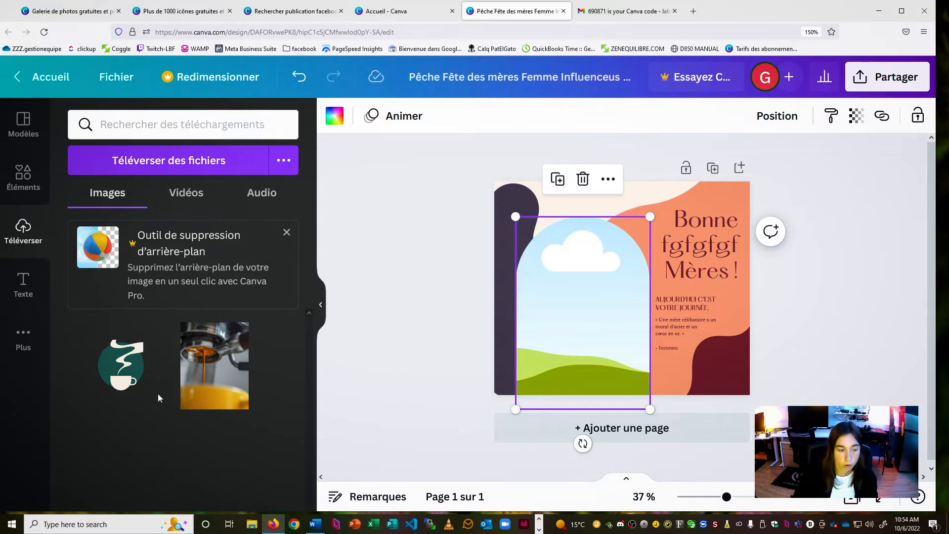
pyautogui.moveTo(237, 391); pyautogui.dragTo(576, 279)
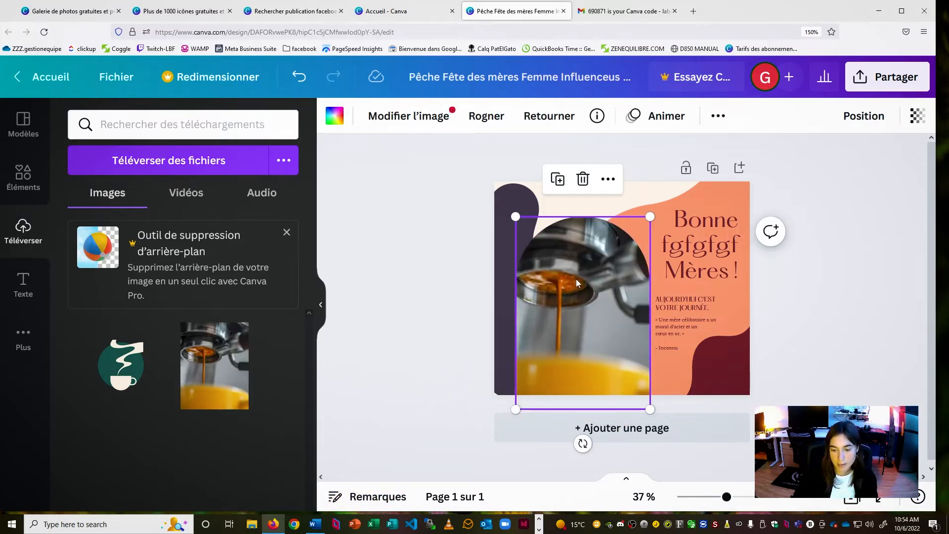
# Reposition the espresso image inside the arch so that its left edge aligns with the frame
pyautogui.doubleClick(577, 279)
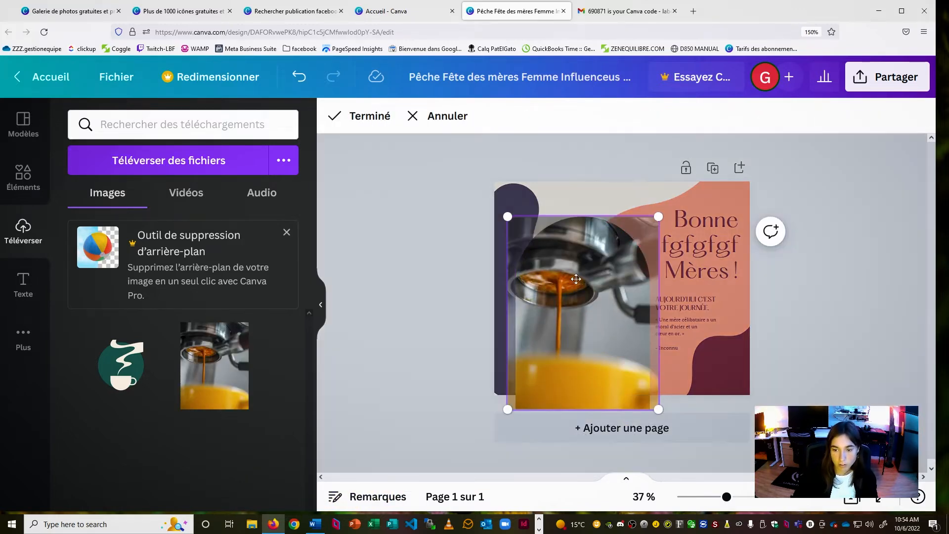
pyautogui.moveTo(576, 279); pyautogui.dragTo(612, 251)
pyautogui.moveTo(653, 216); pyautogui.dragTo(661, 270)
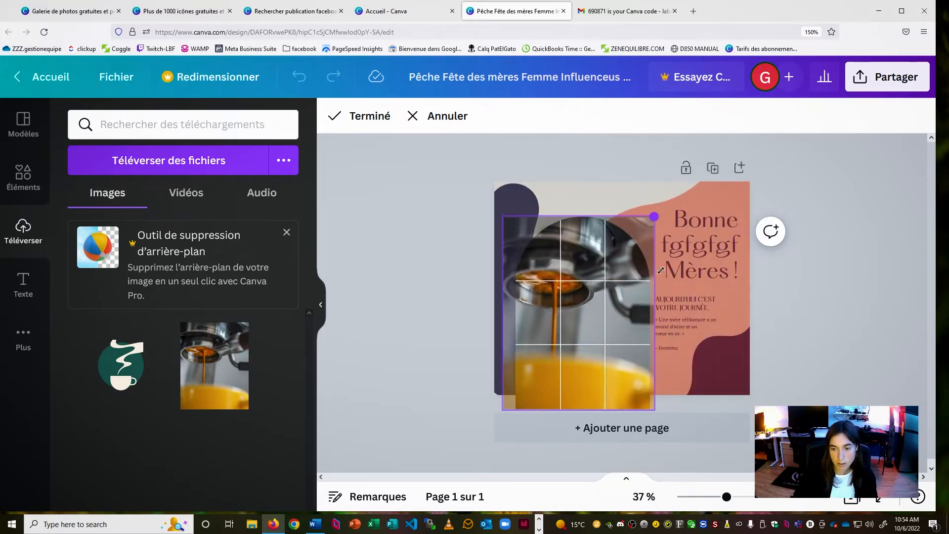
pyautogui.moveTo(607, 344); pyautogui.dragTo(600, 310)
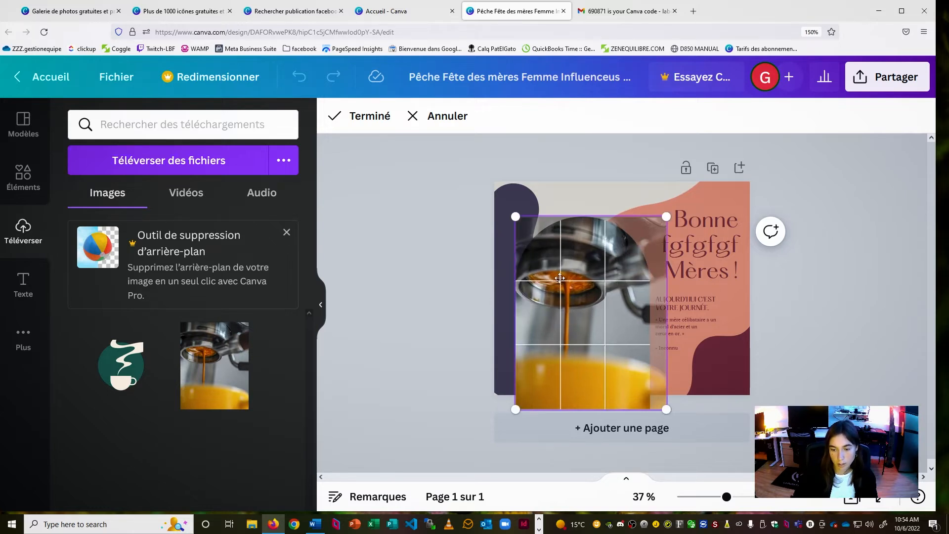
pyautogui.click(438, 297)
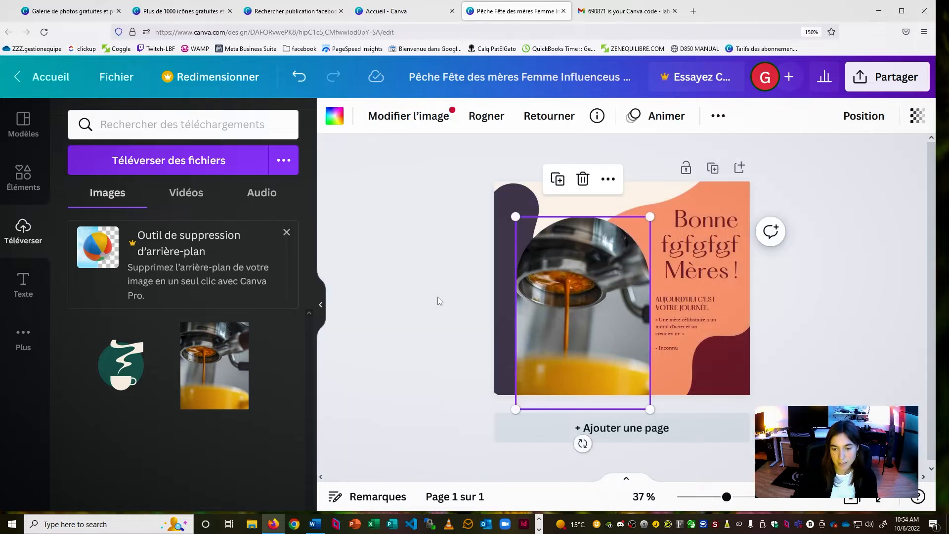
pyautogui.click(438, 296)
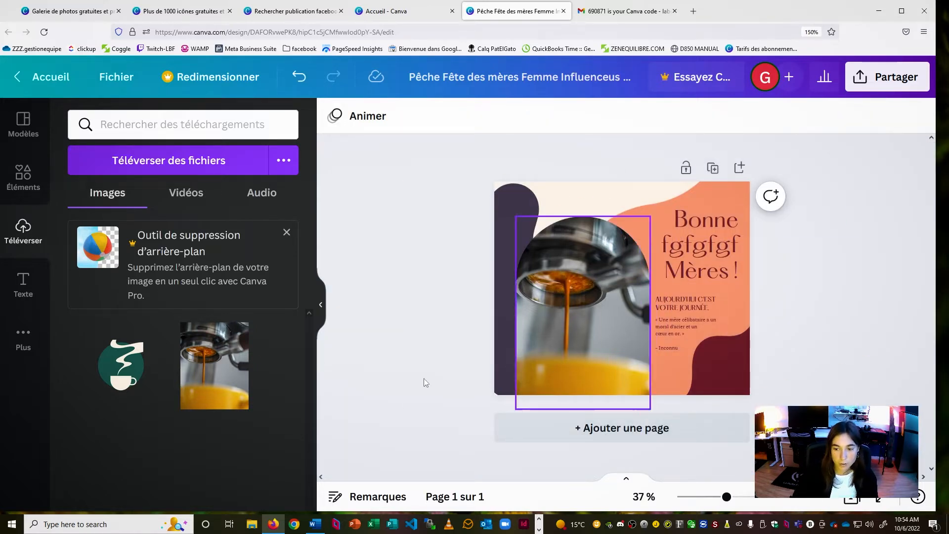
# Place the uploaded logo between the photo and heading, and recolour the burgundy corner shape with the logo's beige
pyautogui.click(141, 376)
pyautogui.moveTo(626, 313); pyautogui.dragTo(648, 233)
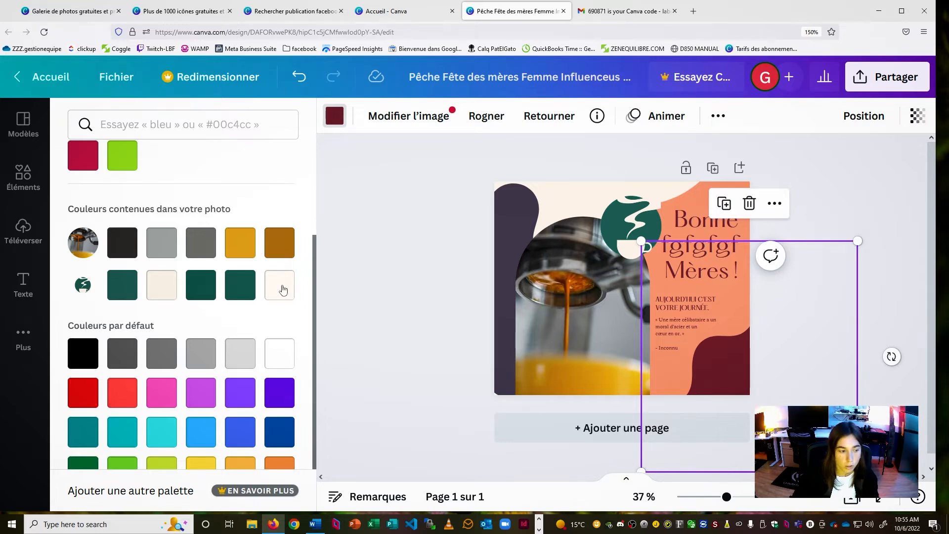
pyautogui.click(160, 283)
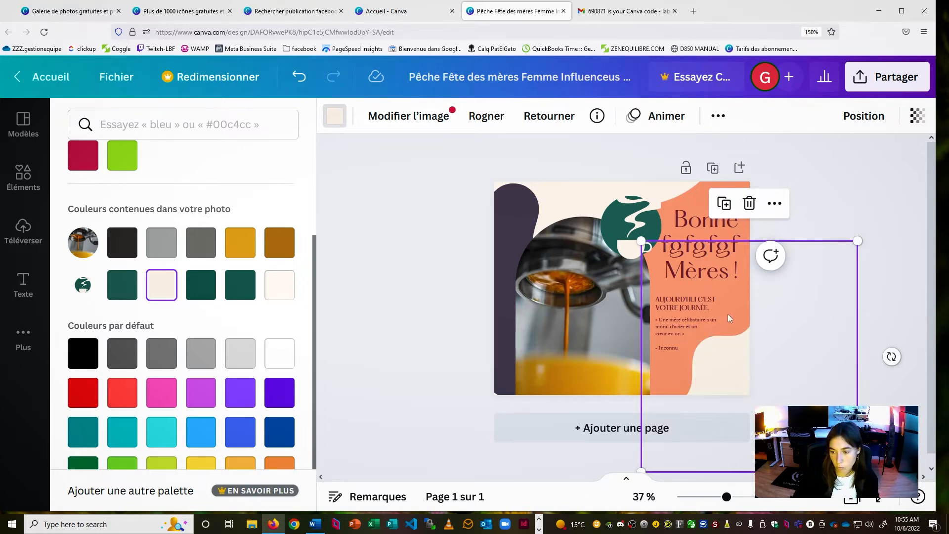
pyautogui.click(820, 219)
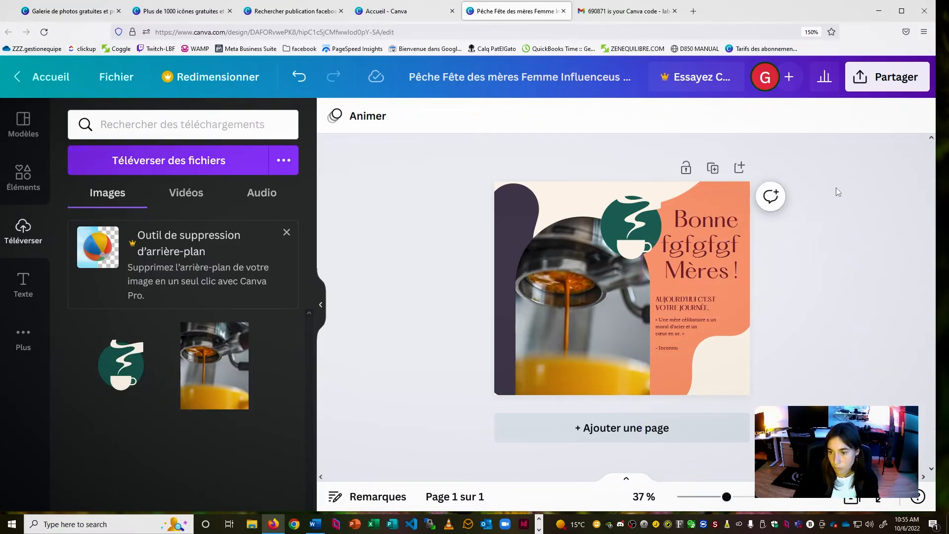
# Reposition the coral background shape behind the heading and shift the small quote text onto the photo's right edge
pyautogui.moveTo(723, 204); pyautogui.dragTo(725, 197)
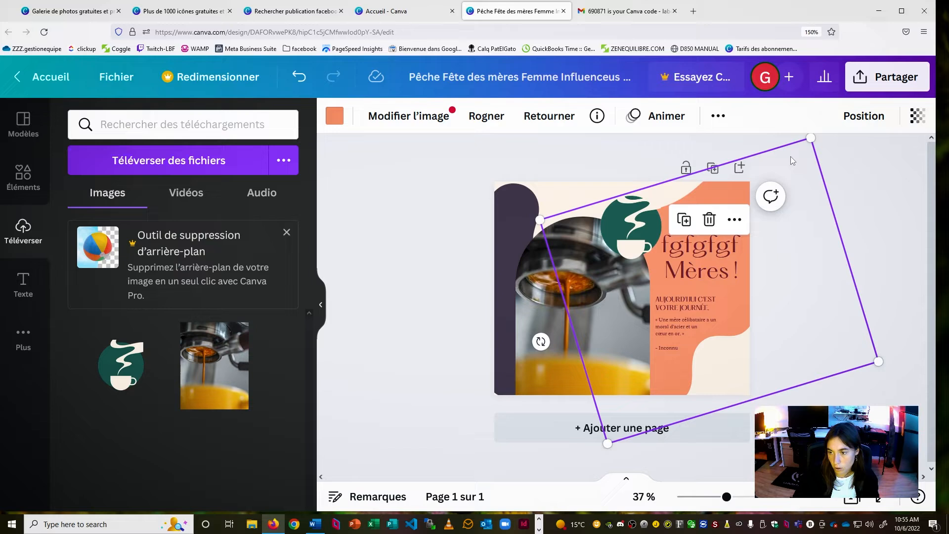
pyautogui.click(871, 205)
pyautogui.click(740, 182)
pyautogui.moveTo(737, 187); pyautogui.dragTo(715, 151)
pyautogui.click(870, 372)
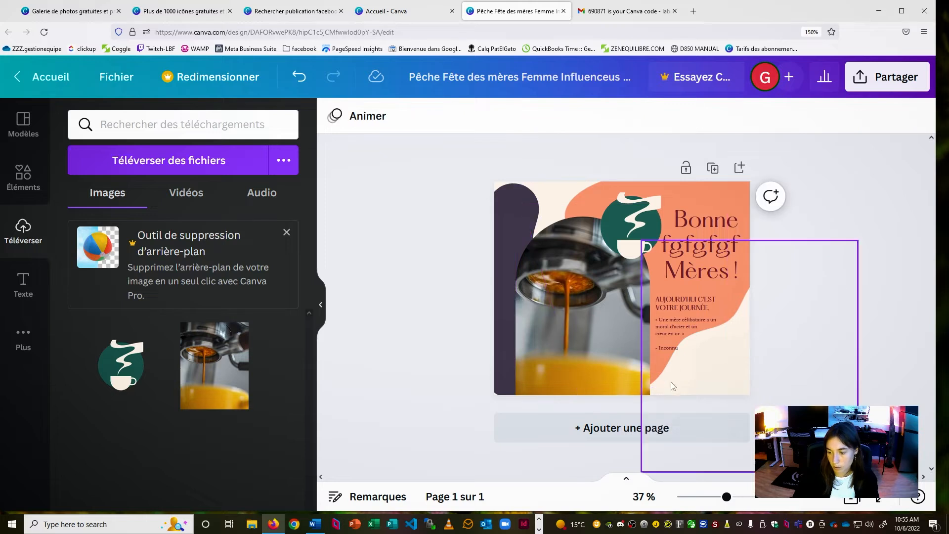
pyautogui.moveTo(737, 186); pyautogui.dragTo(736, 201)
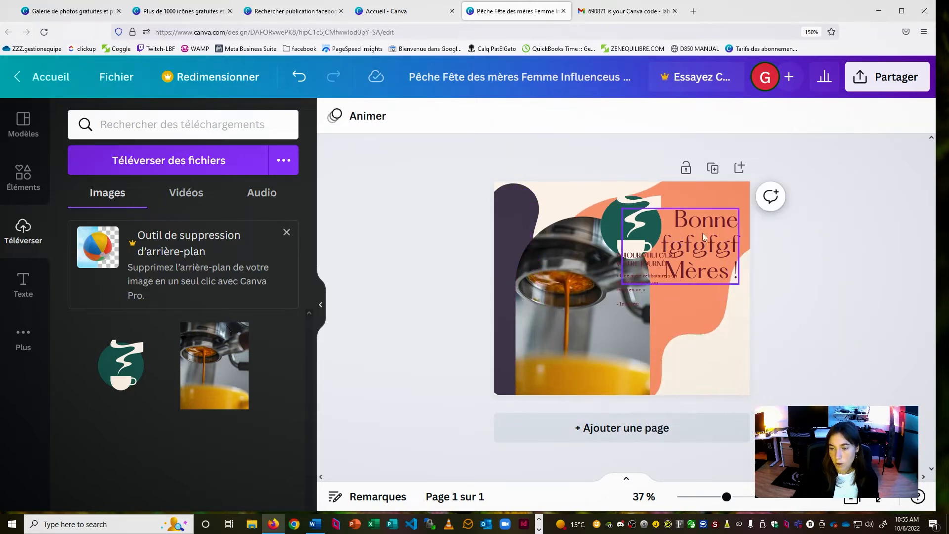
pyautogui.moveTo(712, 183); pyautogui.dragTo(715, 203)
# Move the dark purple shape up into the page's top-left corner and place the logo on the beige lower-right shape
pyautogui.click(515, 207)
pyautogui.moveTo(516, 208); pyautogui.dragTo(523, 174)
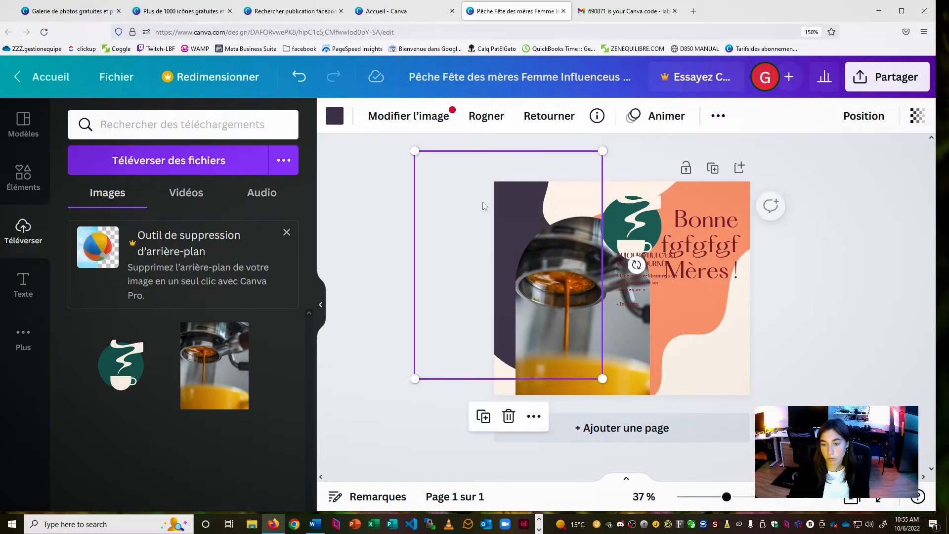
pyautogui.click(364, 231)
pyautogui.moveTo(636, 214); pyautogui.dragTo(700, 347)
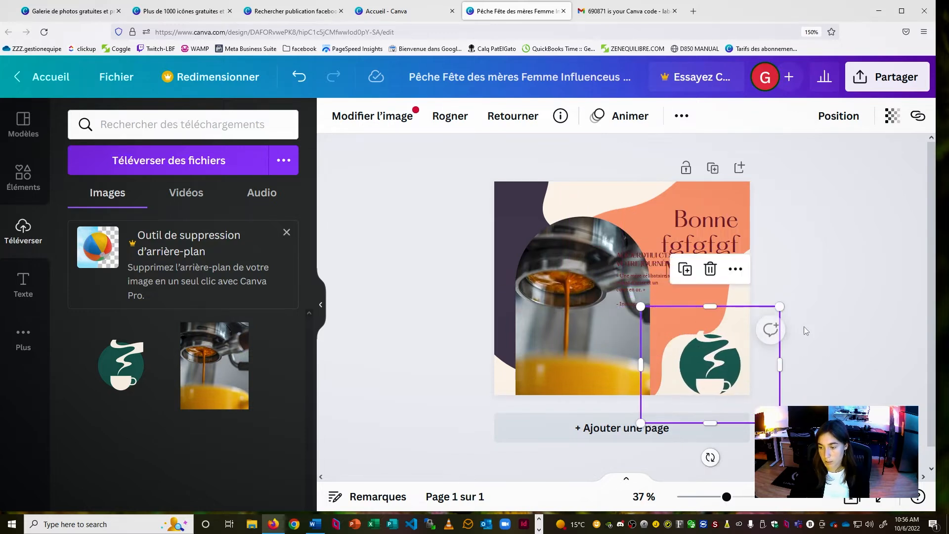
# Shrink the coffee logo and centre it on the beige shape in the page's lower-right corner
pyautogui.click(787, 306)
pyautogui.click(721, 365)
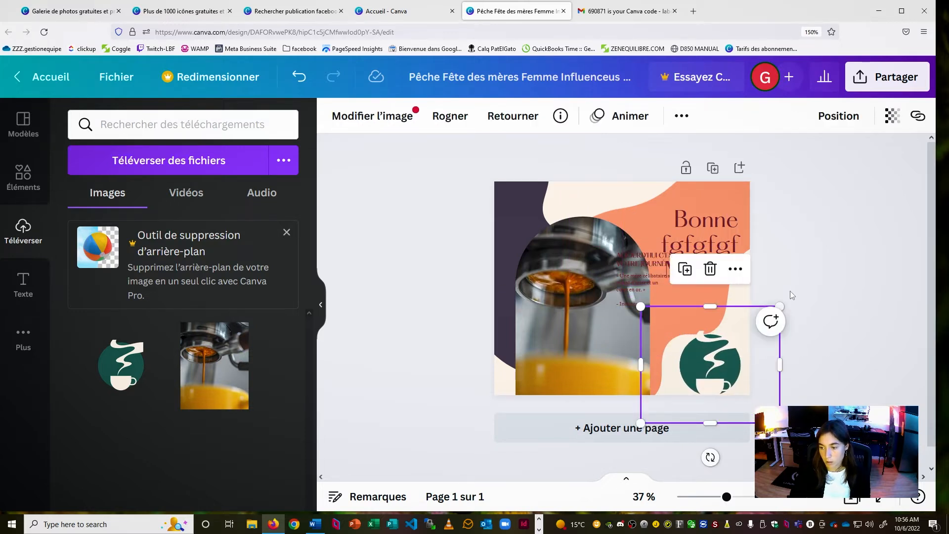
pyautogui.moveTo(780, 307); pyautogui.dragTo(748, 329)
pyautogui.moveTo(704, 382); pyautogui.dragTo(722, 370)
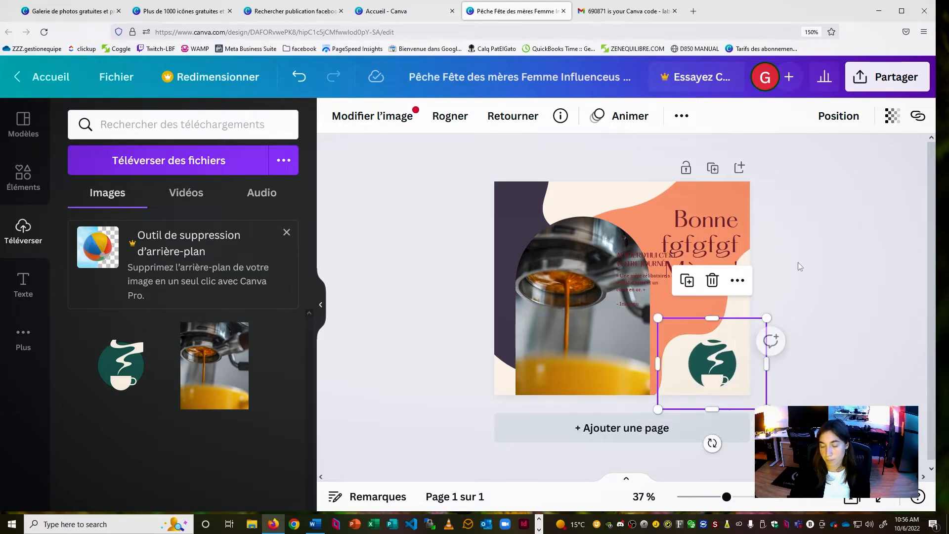
pyautogui.click(798, 263)
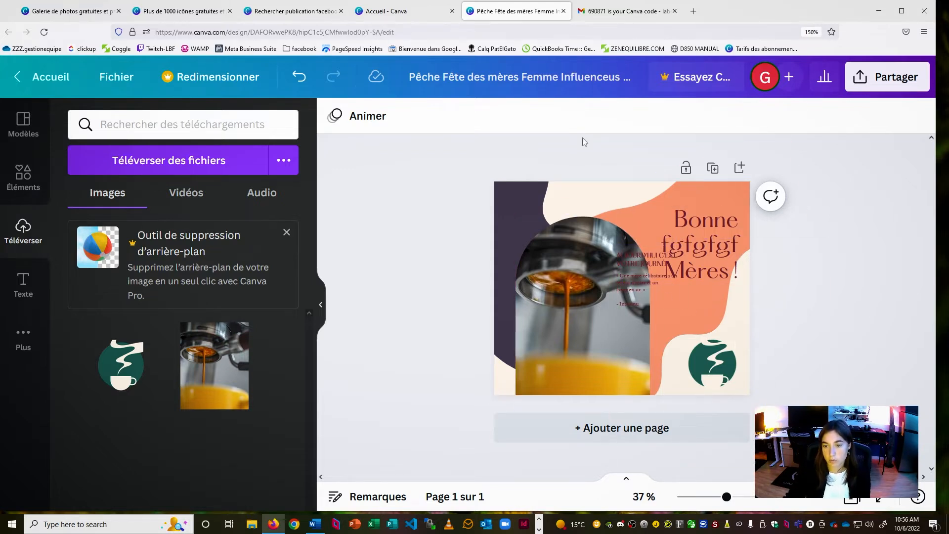
# Shift the dark purple shape further towards the page's left edge and delete the small quote title and body text over the photo
pyautogui.moveTo(514, 215); pyautogui.dragTo(502, 248)
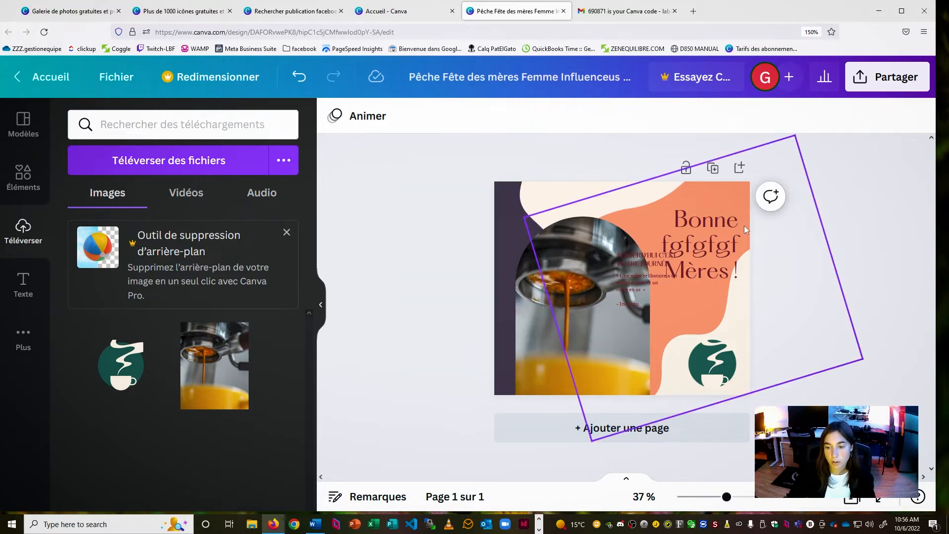
pyautogui.click(639, 262)
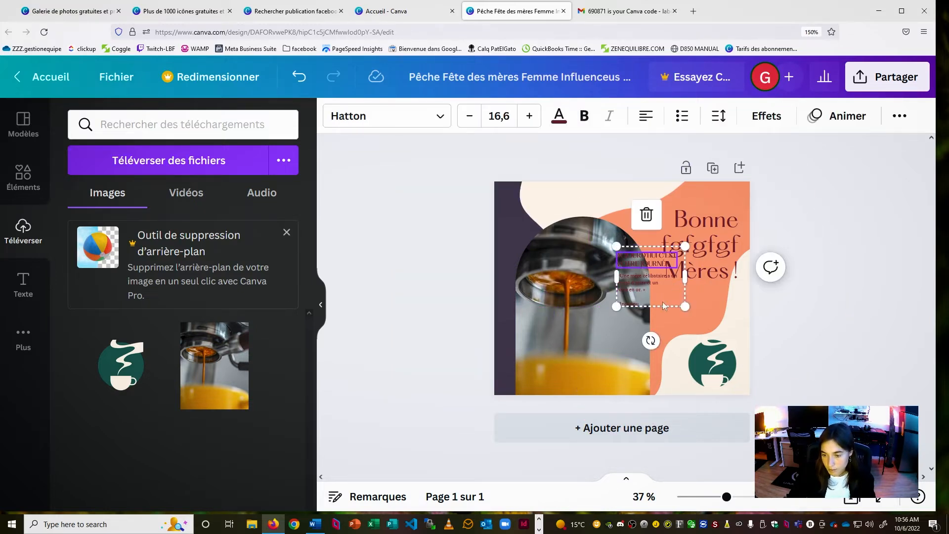
pyautogui.moveTo(645, 255); pyautogui.dragTo(632, 218)
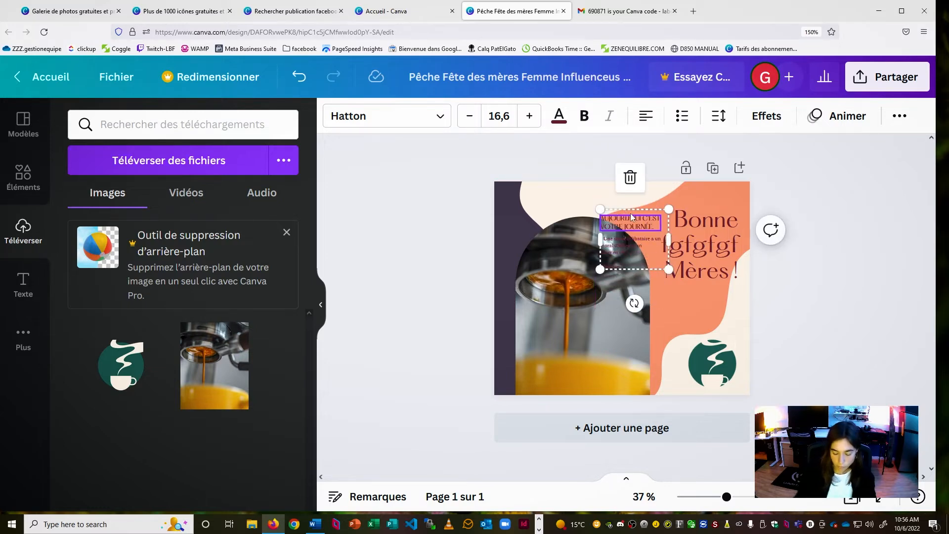
pyautogui.click(631, 218)
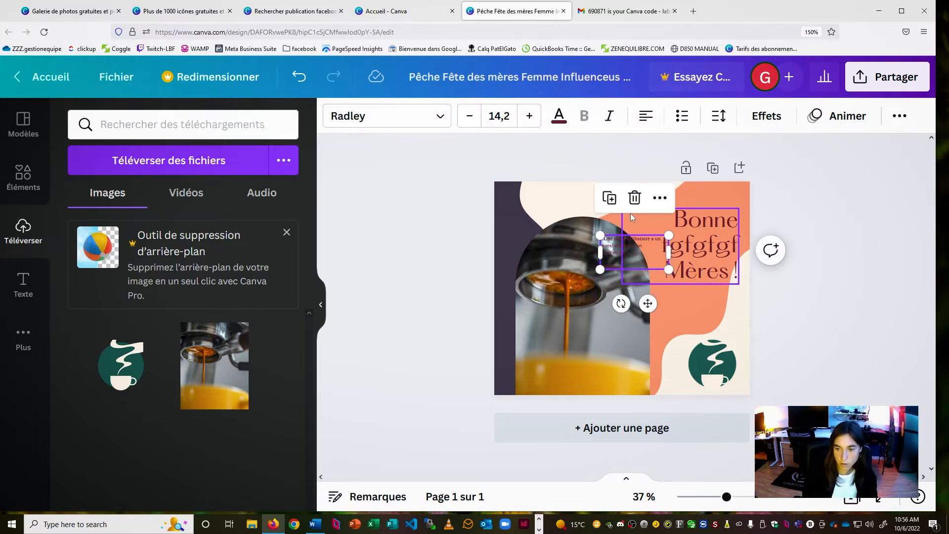
pyautogui.doubleClick(611, 244)
pyautogui.press('BackSpace')
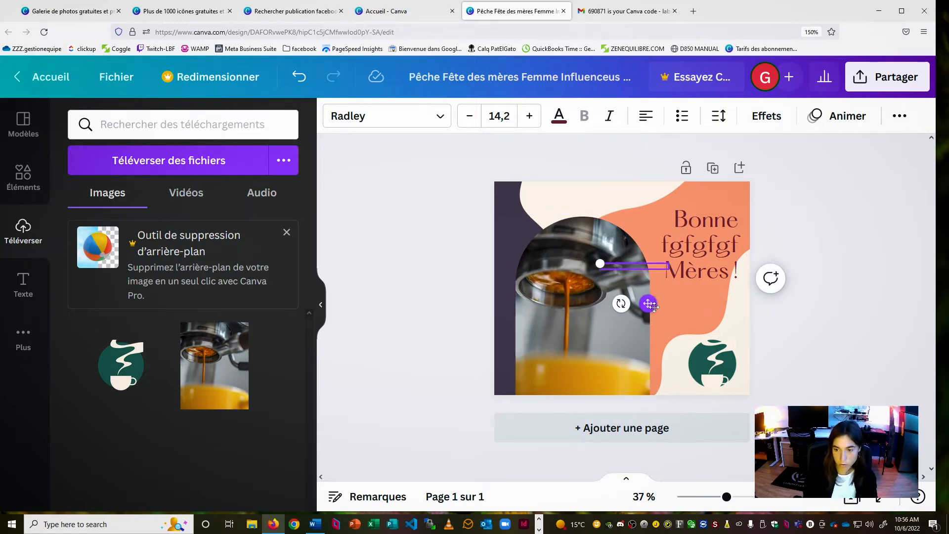
pyautogui.click(792, 252)
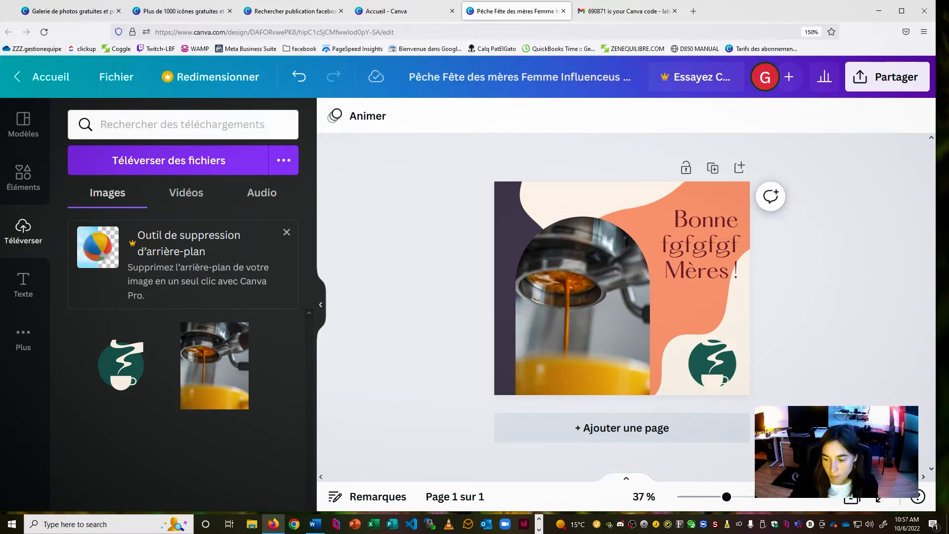
# Recolour the coral background shape with the logo's dark green and delete the dark purple shape
pyautogui.click(735, 192)
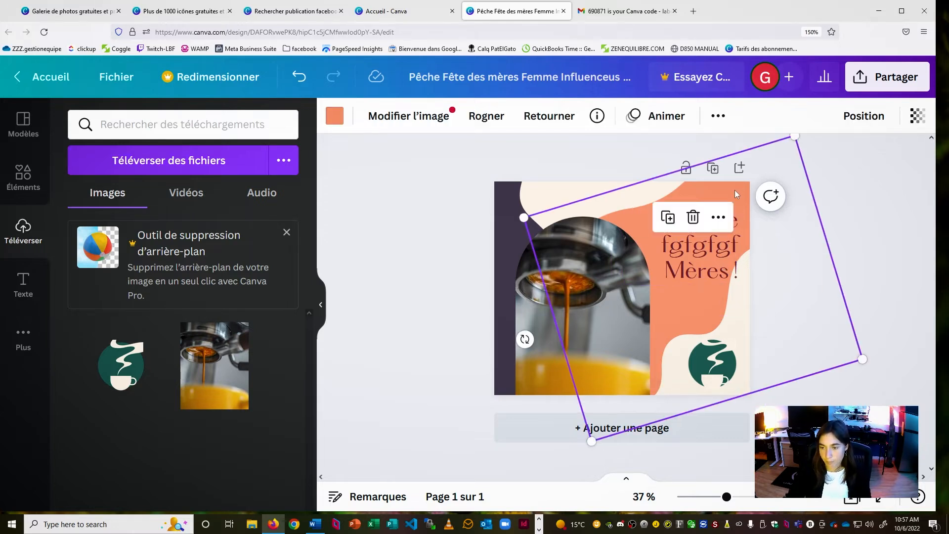
pyautogui.click(333, 117)
pyautogui.click(133, 435)
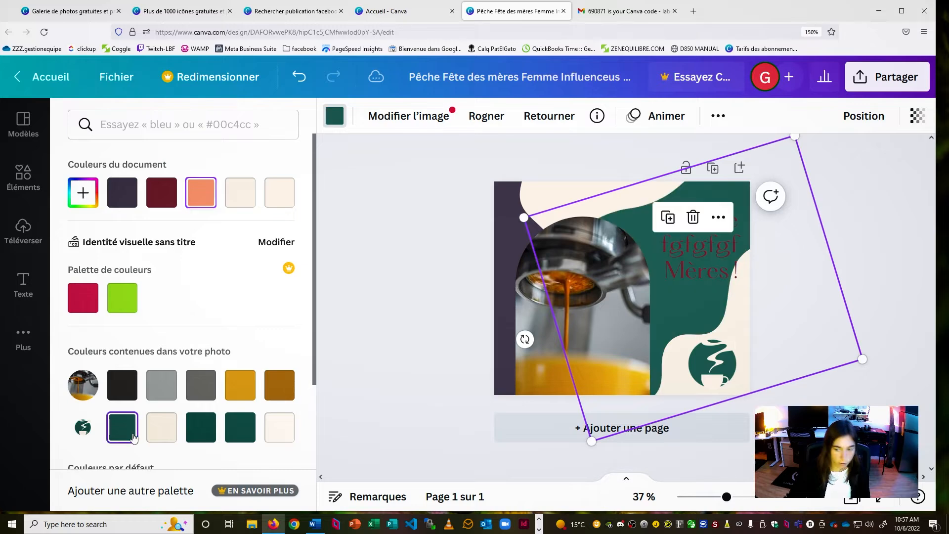
pyautogui.moveTo(505, 278)
pyautogui.mouseDown()
pyautogui.moveTo(565, 294)
pyautogui.moveTo(356, 267)
pyautogui.moveTo(652, 277)
pyautogui.moveTo(498, 278)
pyautogui.mouseUp()
pyautogui.press('Delete')
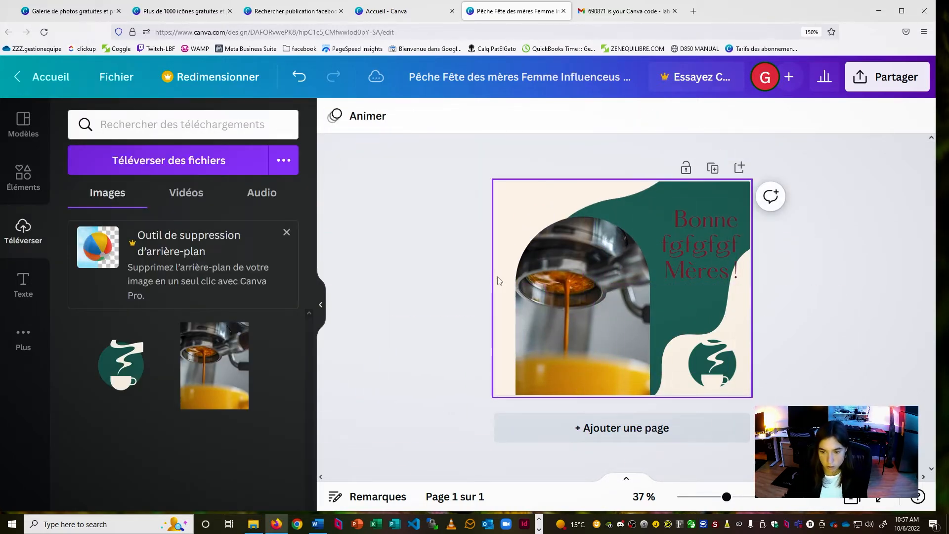
# Move the green background shape up and left past the page's upper edge and shift the logo slightly right
pyautogui.moveTo(654, 193); pyautogui.dragTo(661, 171)
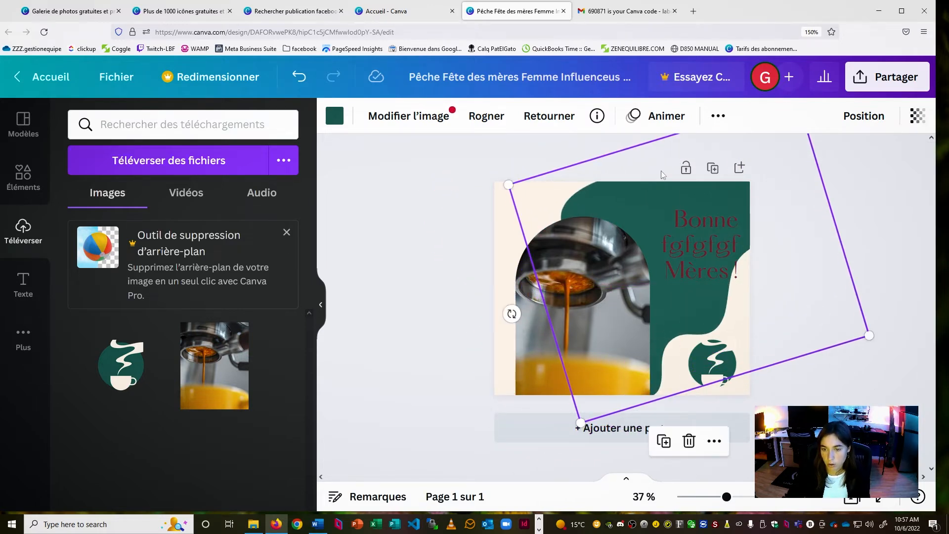
pyautogui.click(874, 256)
pyautogui.moveTo(706, 364); pyautogui.dragTo(715, 364)
pyautogui.click(834, 245)
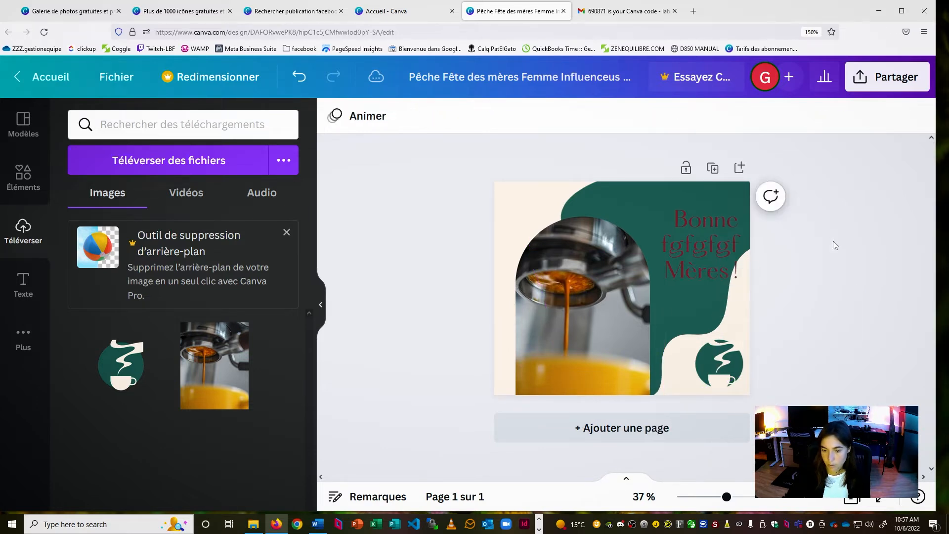
# Nudge the arched espresso photo left until only a narrow beige margin remains along the page's left edge
pyautogui.click(611, 335)
pyautogui.press('Left')
pyautogui.press('Left')
pyautogui.press('Left')
pyautogui.press('Left')
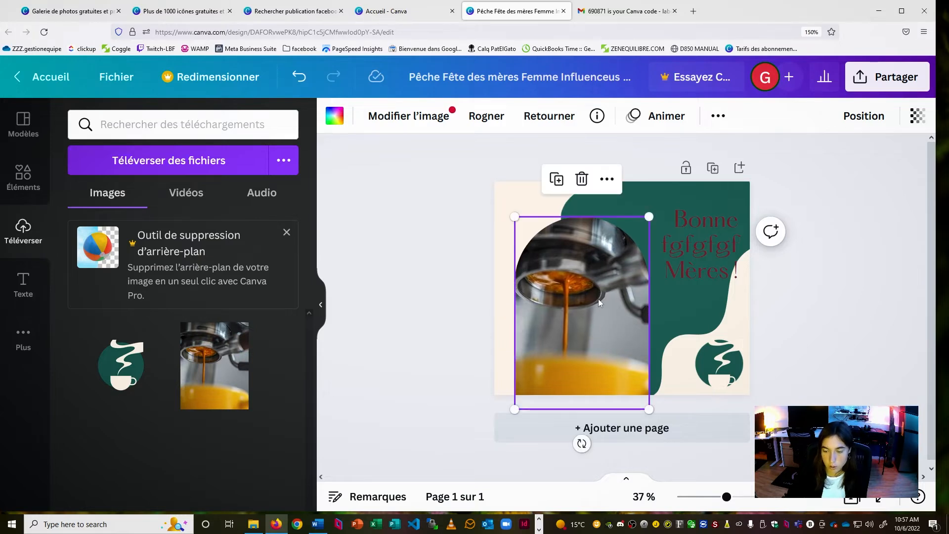
pyautogui.press('Left')
pyautogui.press('Left')
pyautogui.press('Left')
pyautogui.press('Left')
pyautogui.press('Left')
pyautogui.press('Left')
pyautogui.press('Left')
pyautogui.press('Left')
pyautogui.press('Left')
pyautogui.press('Left')
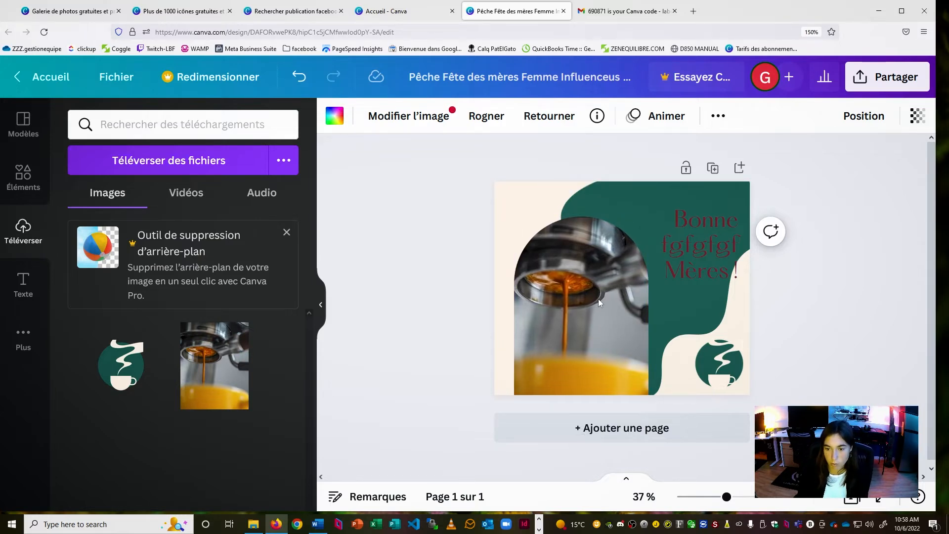
pyautogui.press('Left')
pyautogui.press('Left')
pyautogui.press('Left')
pyautogui.press('Left')
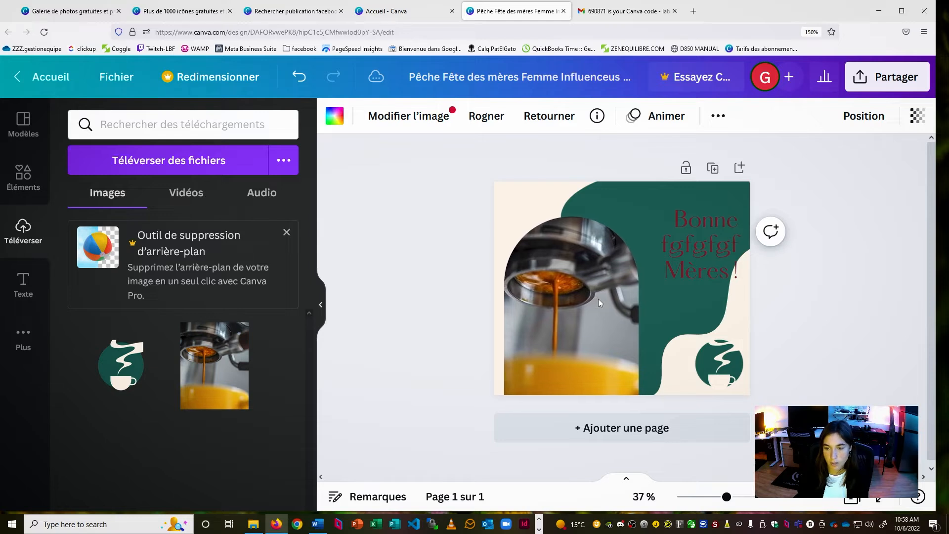
pyautogui.press('Right')
pyautogui.press('Right')
pyautogui.press('Right')
pyautogui.press('Right')
pyautogui.press('Right')
pyautogui.press('Right')
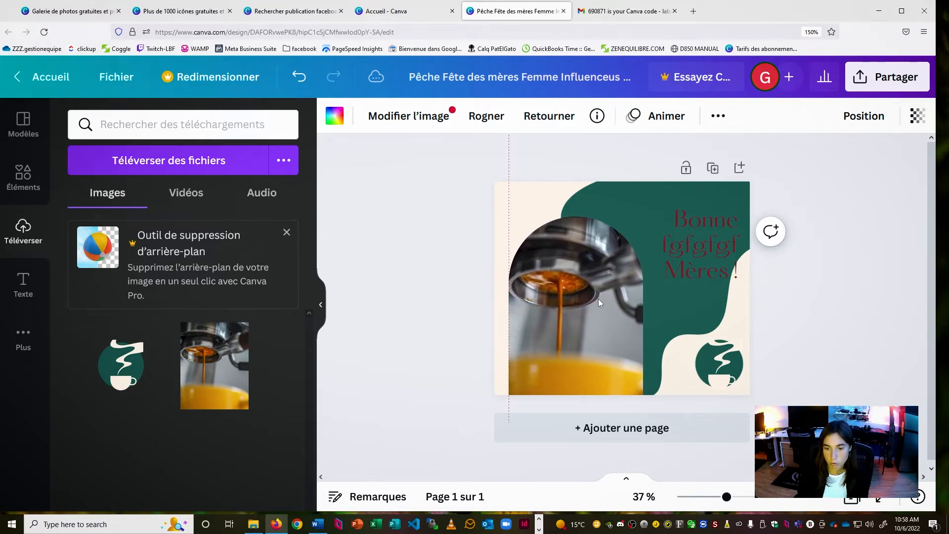
pyautogui.press('Left')
pyautogui.press('Left')
pyautogui.press('Left')
pyautogui.press('Left')
pyautogui.press('Left')
pyautogui.press('Left')
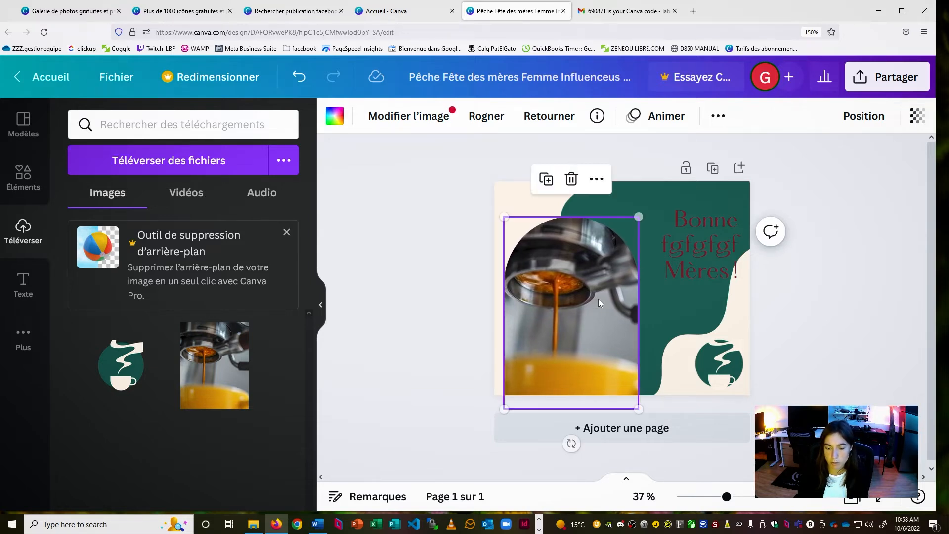
pyautogui.click(839, 336)
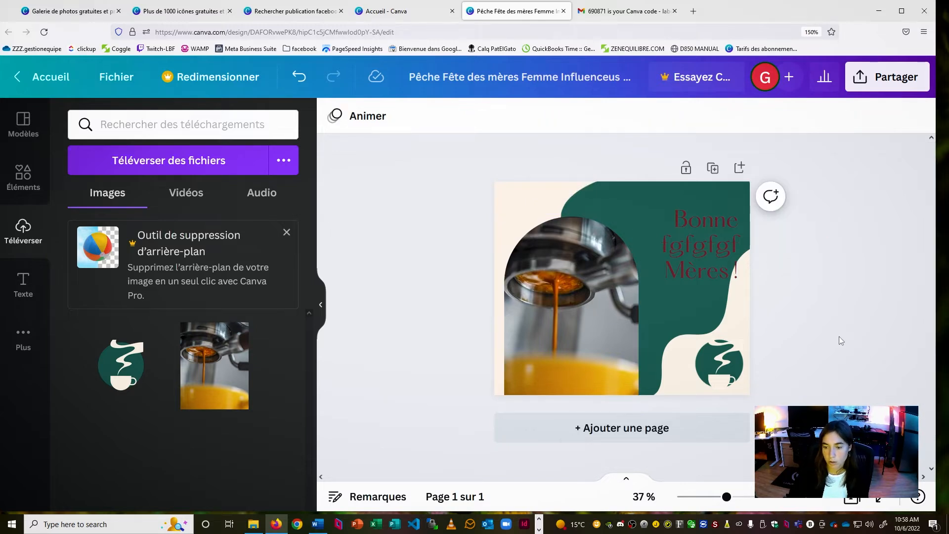
# Replace the burgundy heading with the "Programme de la Réception" font combination, placed on the upper part of the green shape
pyautogui.click(679, 237)
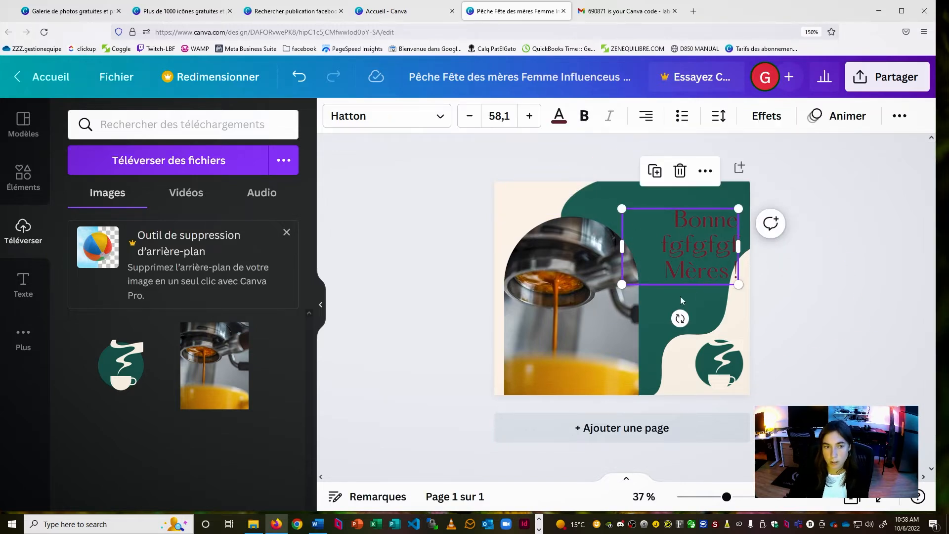
pyautogui.press('Delete')
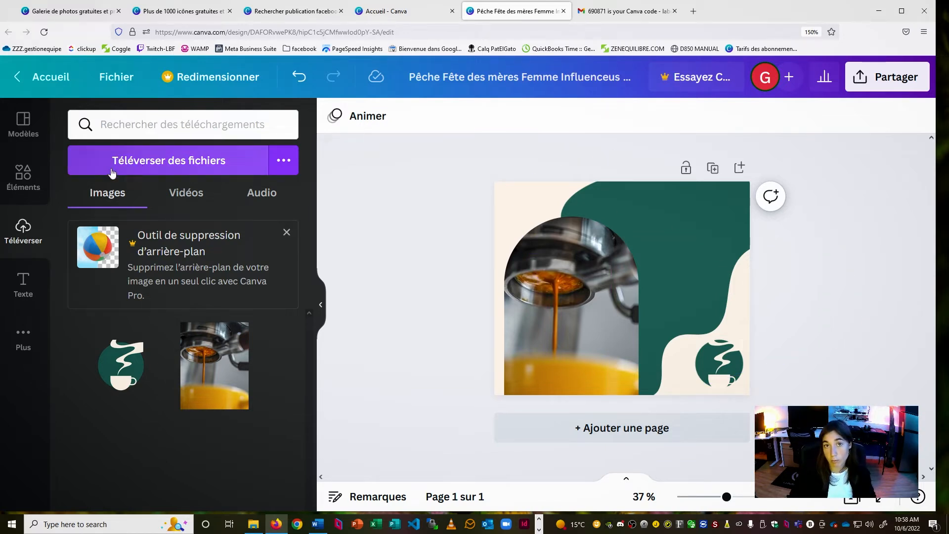
pyautogui.click(40, 293)
pyautogui.scroll(-3, 188, 265)
pyautogui.scroll(-1, 188, 266)
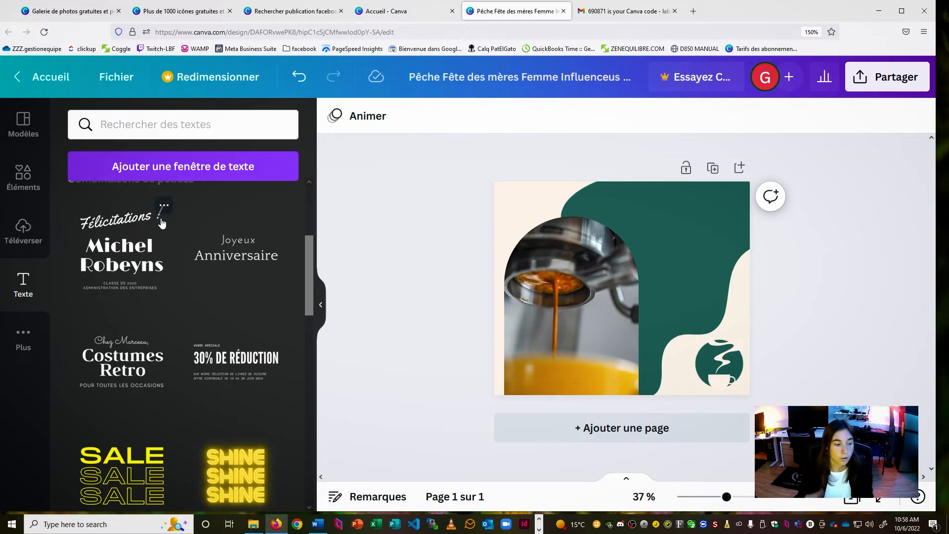
pyautogui.scroll(-5, 128, 349)
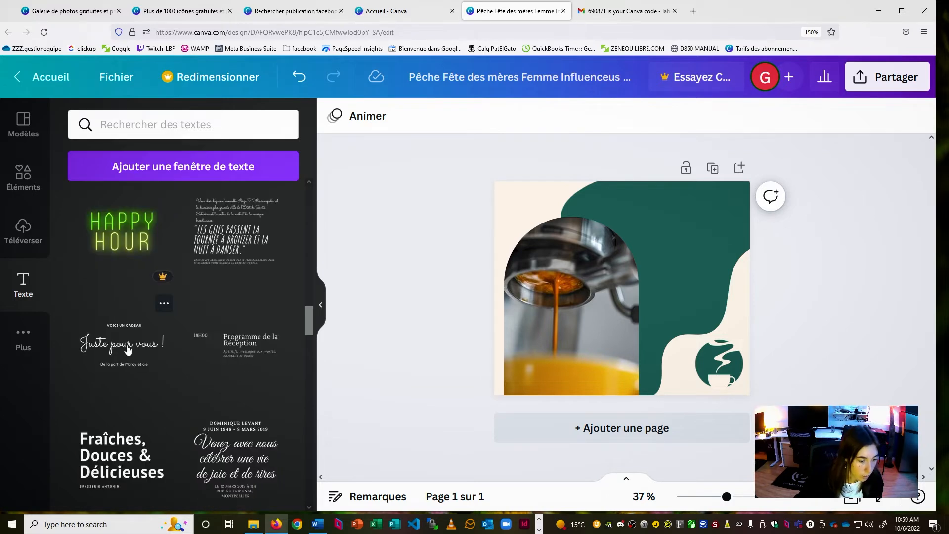
pyautogui.scroll(1, 138, 352)
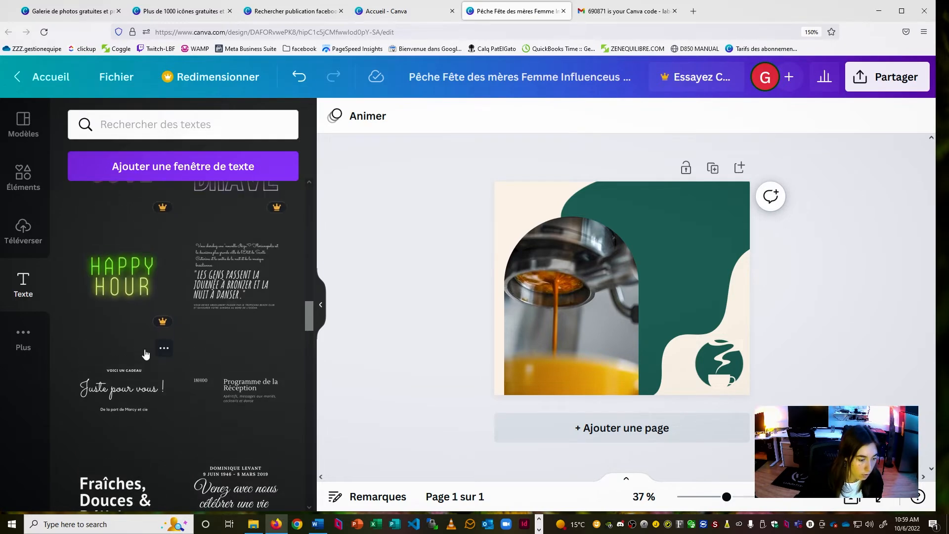
pyautogui.click(249, 407)
pyautogui.click(650, 246)
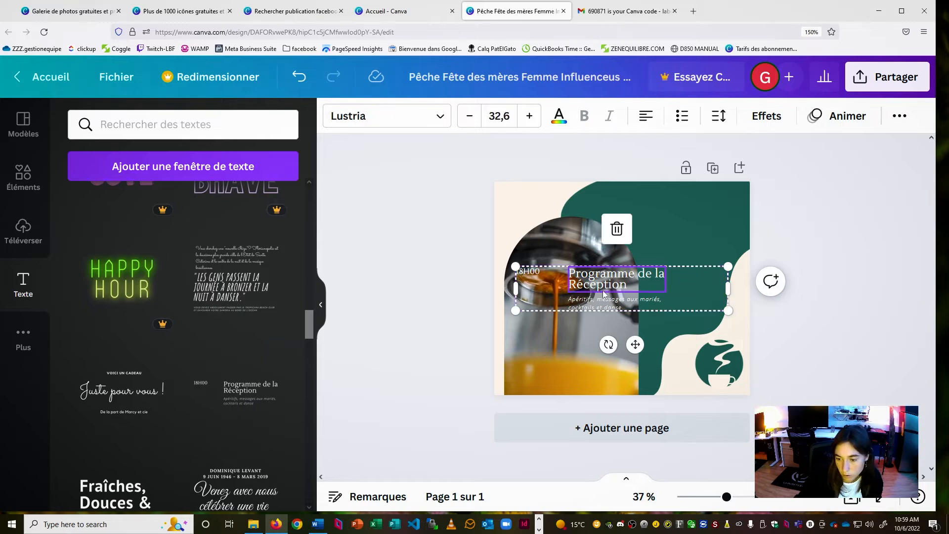
pyautogui.moveTo(651, 246); pyautogui.dragTo(662, 232)
# Delete the 18H00 text from the font combination and move the remaining text up and slightly left on the green shape
pyautogui.click(600, 215)
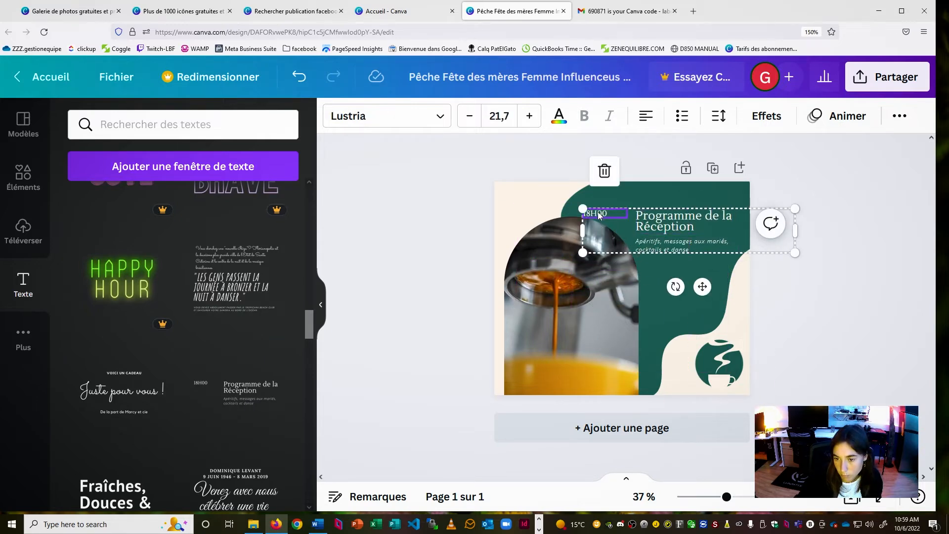
pyautogui.click(654, 220)
pyautogui.click(661, 243)
pyautogui.click(658, 217)
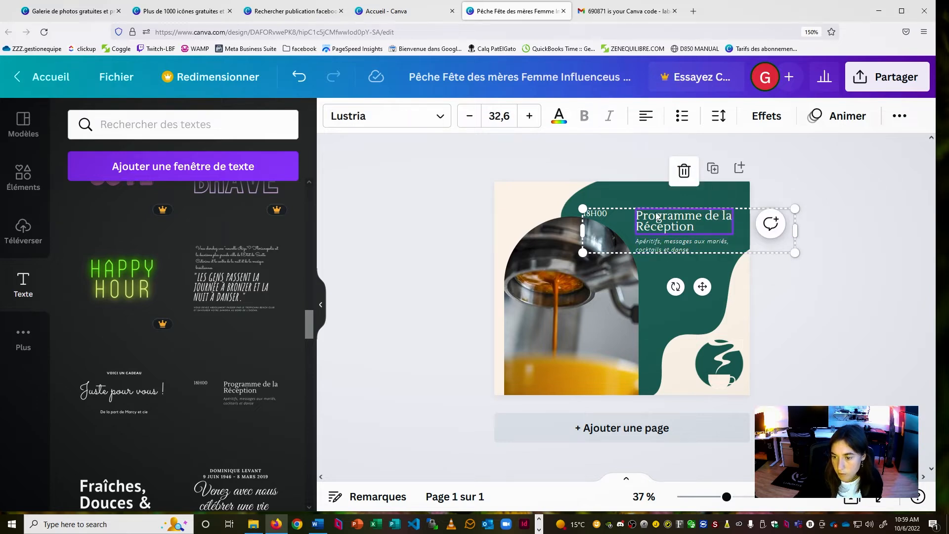
pyautogui.click(697, 250)
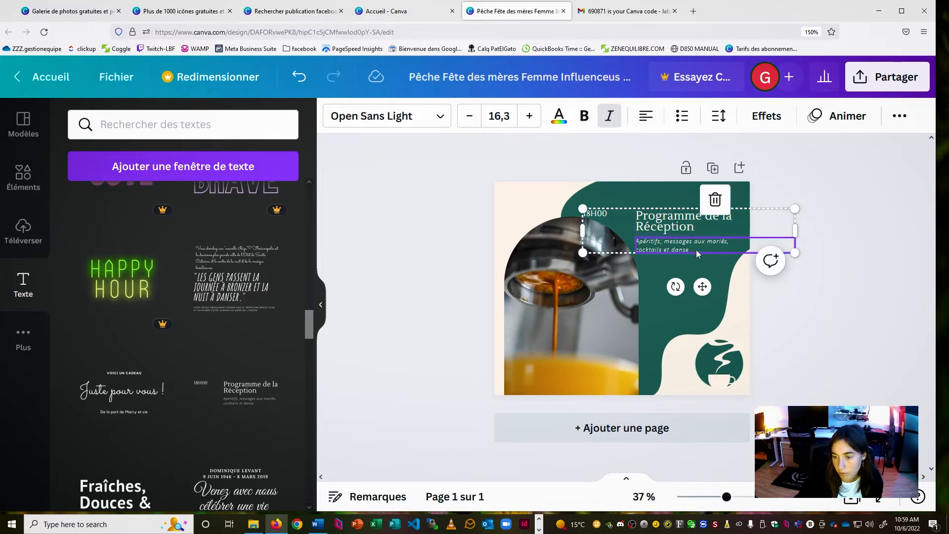
pyautogui.click(646, 226)
pyautogui.click(597, 218)
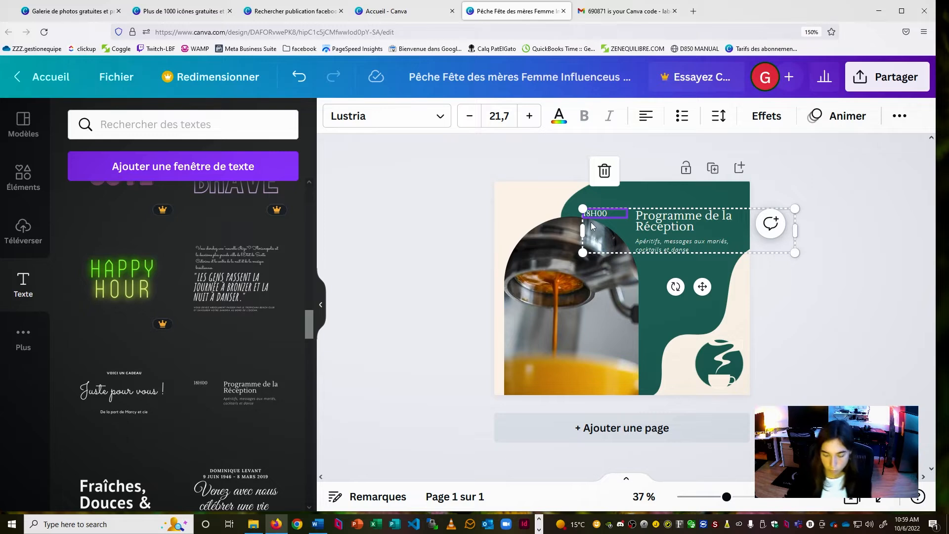
pyautogui.press('Delete')
pyautogui.click(657, 227)
pyautogui.moveTo(656, 227); pyautogui.dragTo(655, 214)
# Replace the "Programme de la Réception" title with "HEURES D'OUVERTURE"
pyautogui.doubleClick(655, 214)
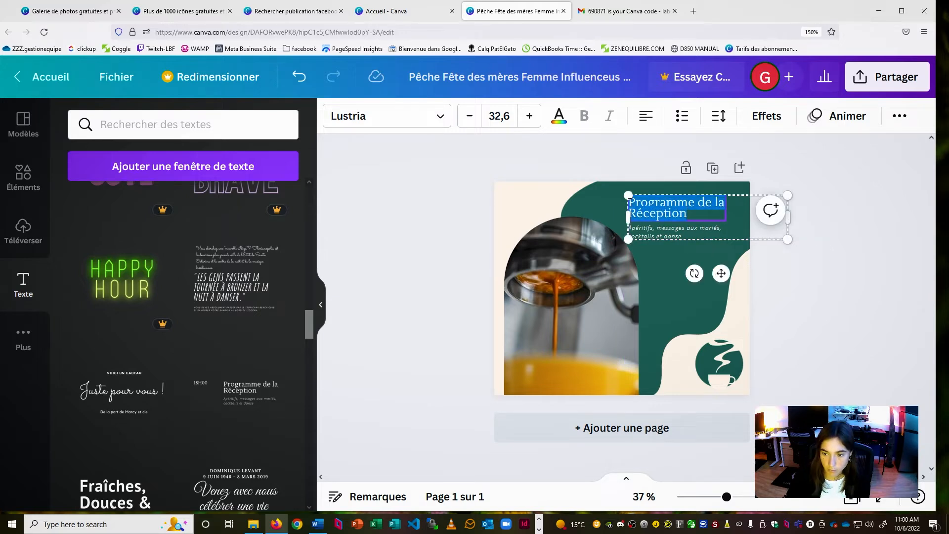
pyautogui.write('HEURES D')
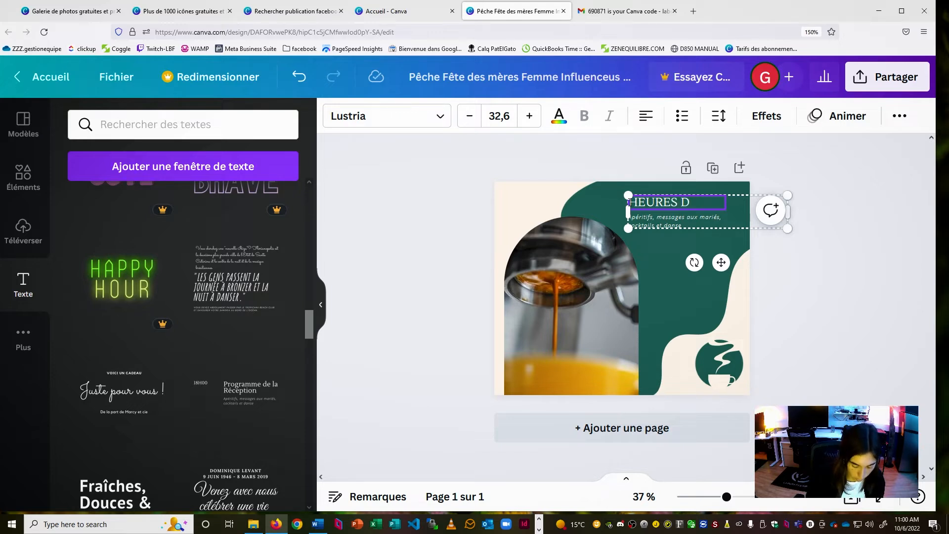
pyautogui.write("'OUVERTURE")
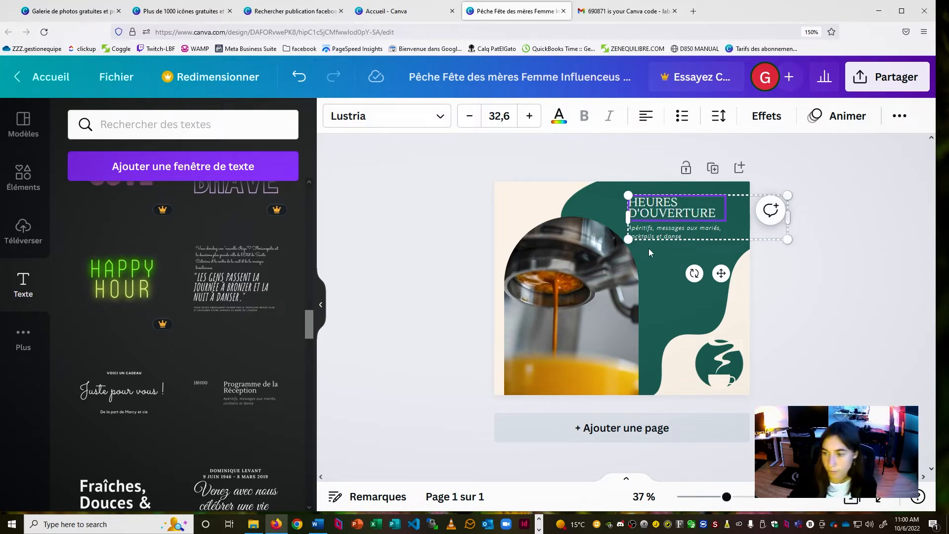
pyautogui.click(826, 245)
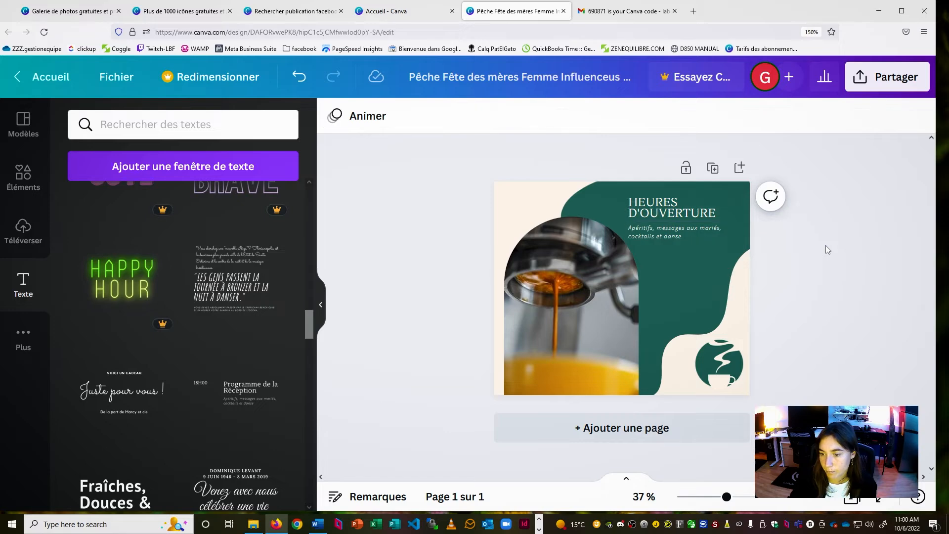
pyautogui.click(672, 222)
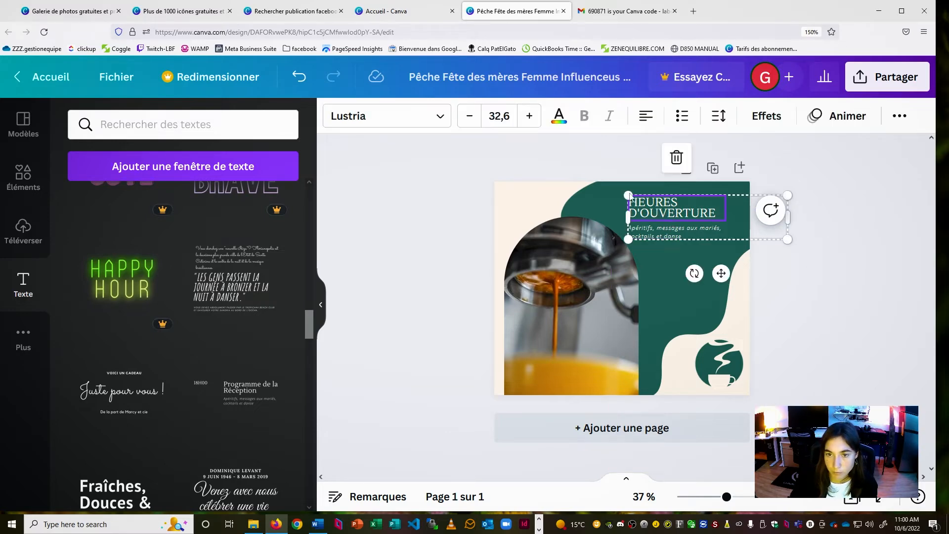
pyautogui.click(560, 119)
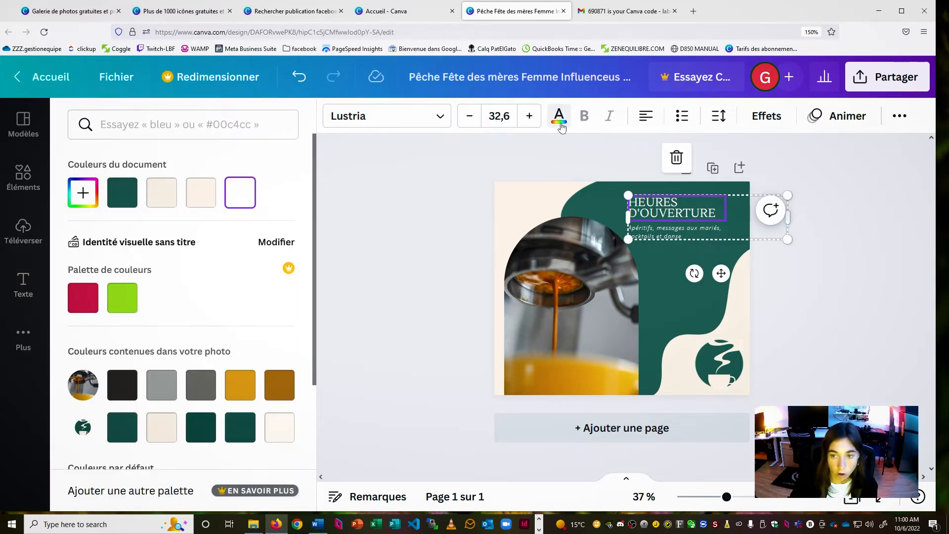
pyautogui.click(560, 119)
pyautogui.click(560, 119)
# Delete the italic placeholder text "Apéritifs, messages aux mariés, cocktails et danse" below the heading
pyautogui.doubleClick(675, 232)
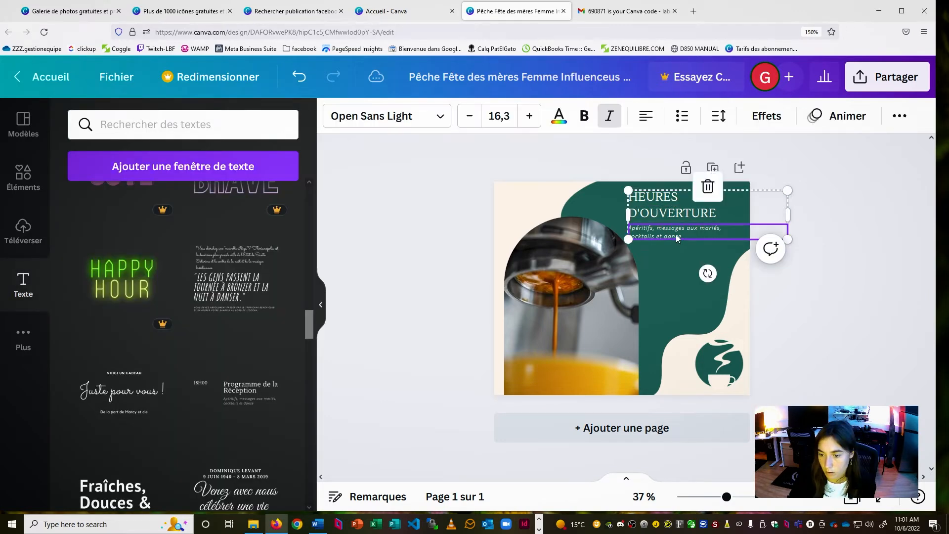
pyautogui.tripleClick(657, 229)
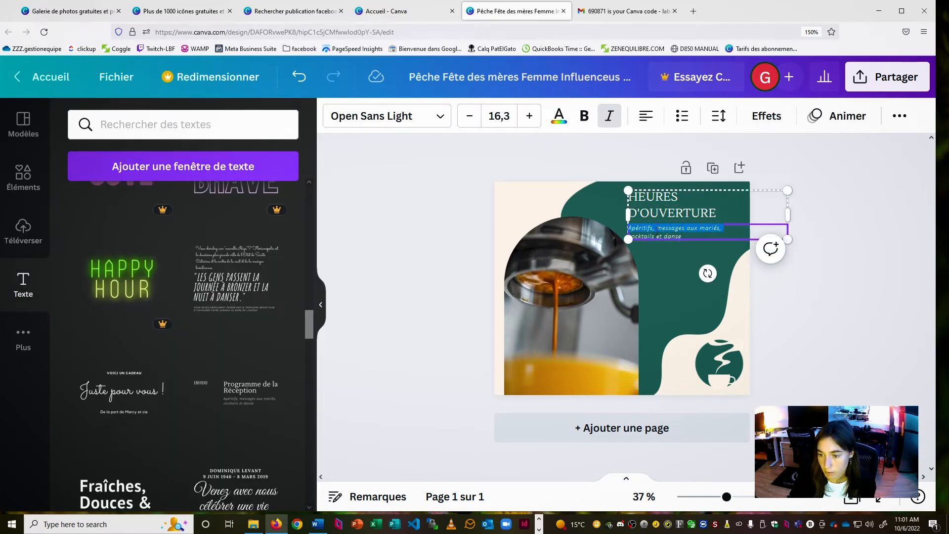
pyautogui.press('BackSpace')
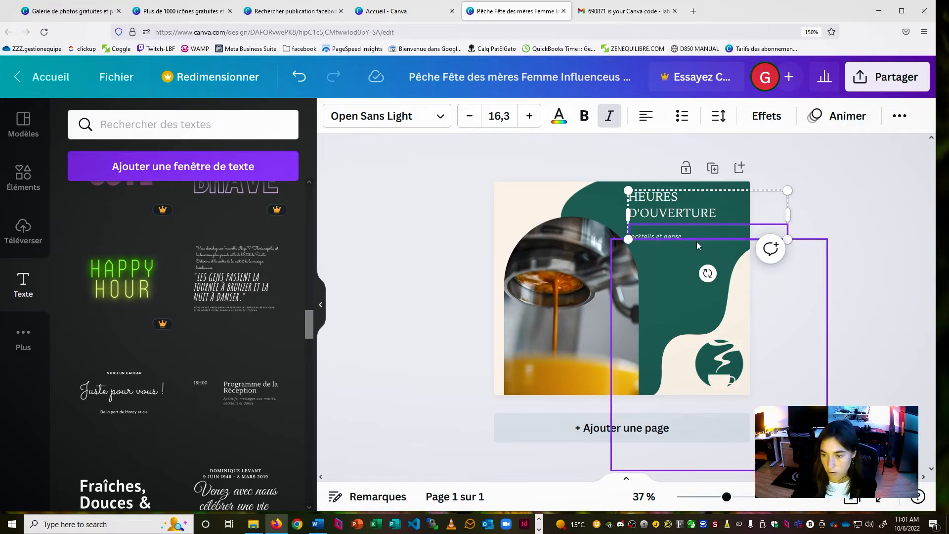
pyautogui.press('BackSpace')
pyautogui.press('BackSpace')
pyautogui.press('BackSpace')
pyautogui.press('BackSpace')
pyautogui.press('BackSpace')
pyautogui.press('BackSpace')
pyautogui.press('BackSpace')
pyautogui.press('BackSpace')
pyautogui.press('BackSpace')
pyautogui.press('BackSpace')
pyautogui.press('BackSpace')
pyautogui.press('BackSpace')
pyautogui.press('BackSpace')
pyautogui.press('BackSpace')
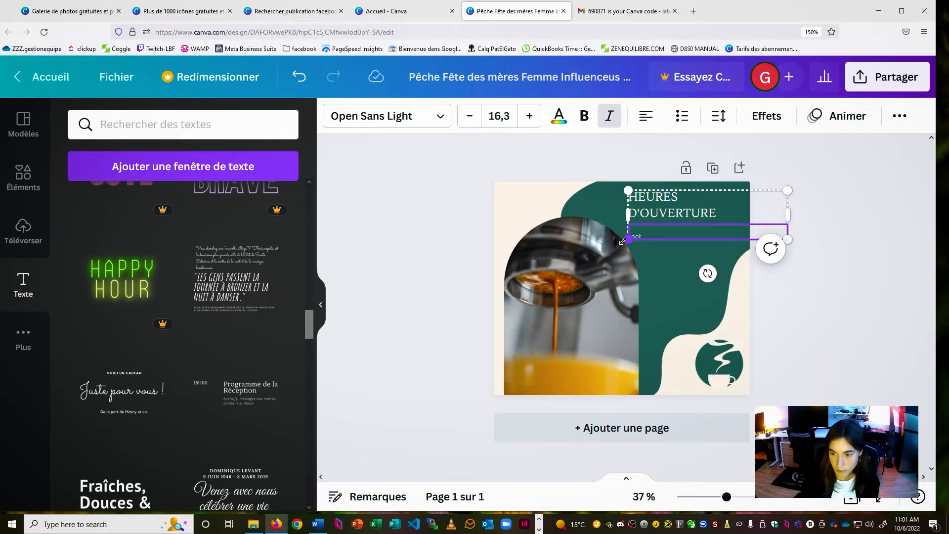
pyautogui.hotkey('ctrl', 'i')
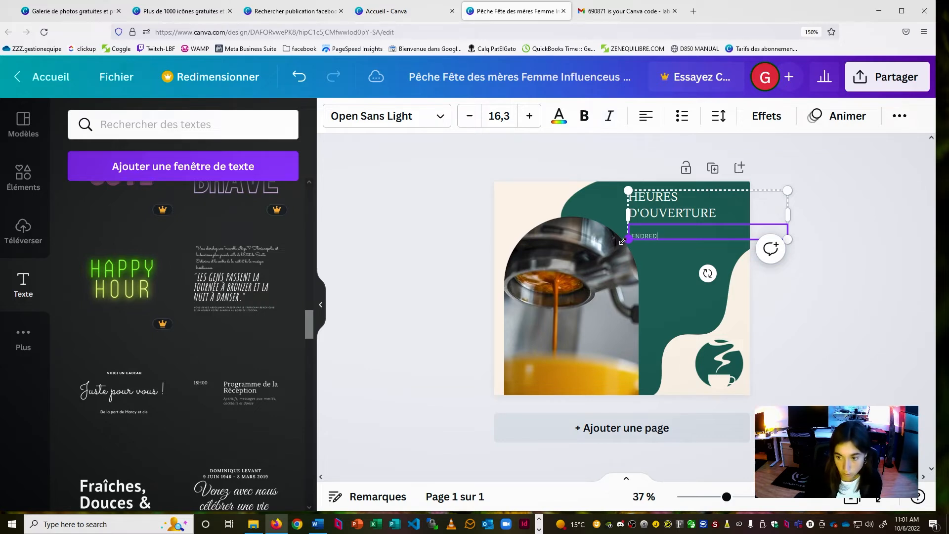
pyautogui.press('BackSpace')
pyautogui.press('BackSpace')
pyautogui.press('BackSpace')
pyautogui.press('BackSpace')
pyautogui.press('BackSpace')
pyautogui.press('BackSpace')
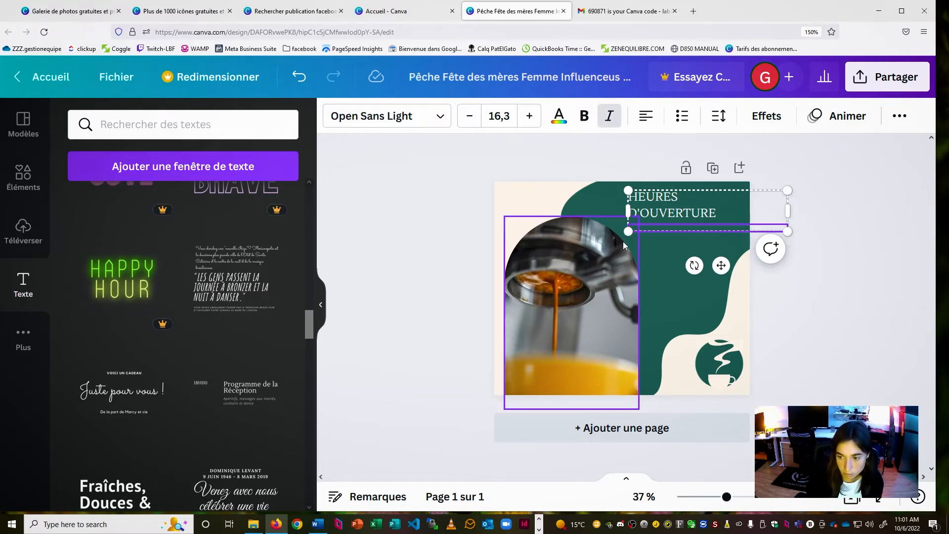
# Fill the text below the heading with the weekdays LUNDI, MARDI, MERCREDI, JEUDI, VENDREDI, SAMEDI and DIMANCHE, one per line
pyautogui.write('LUNDI')
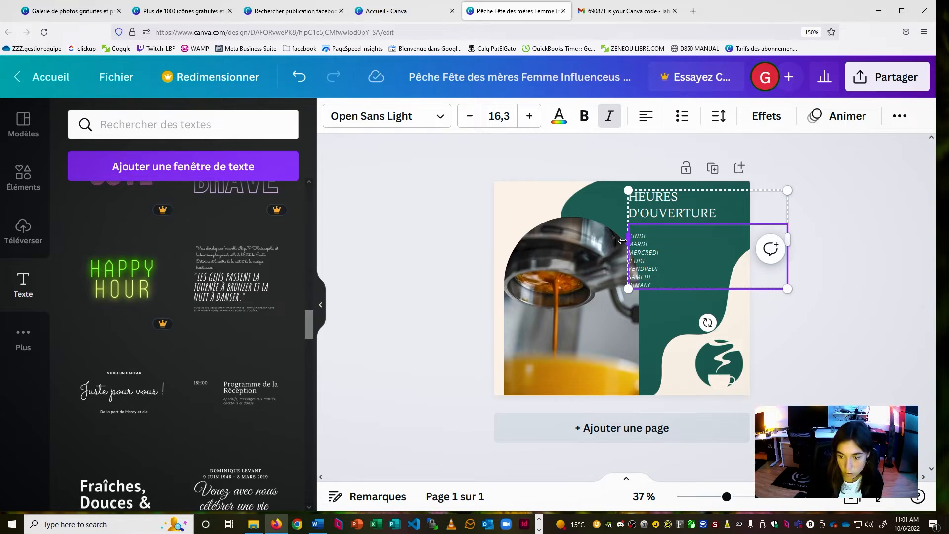
pyautogui.click(832, 262)
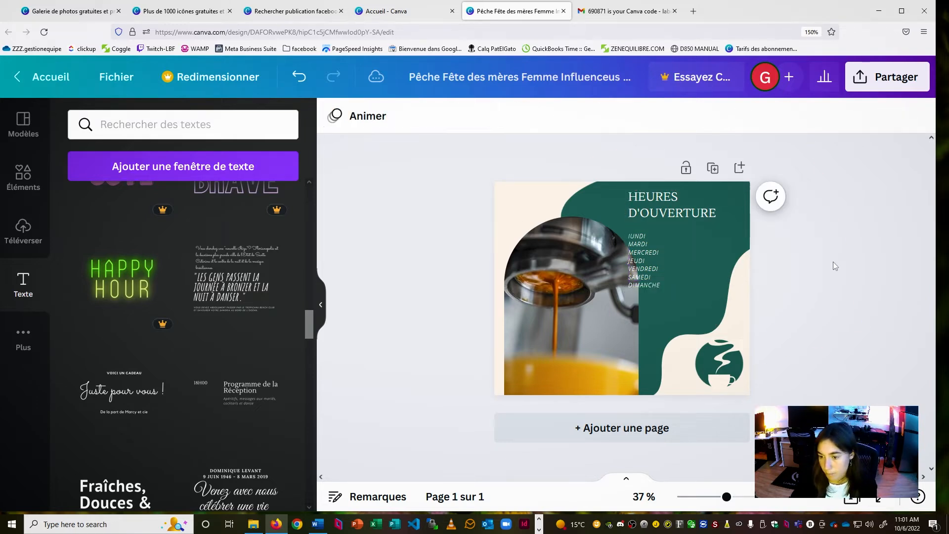
# Shrink the heading and weekday text group to a weekday size of about 11.9 and move it right onto the green shape
pyautogui.moveTo(650, 275); pyautogui.dragTo(661, 275)
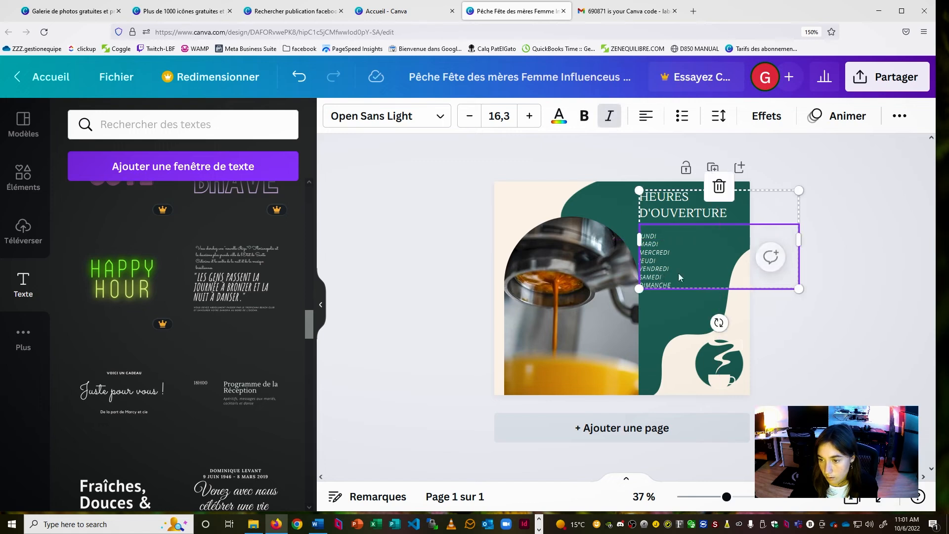
pyautogui.moveTo(799, 191); pyautogui.dragTo(756, 217)
pyautogui.click(802, 279)
pyautogui.moveTo(656, 275); pyautogui.dragTo(663, 275)
pyautogui.click(805, 294)
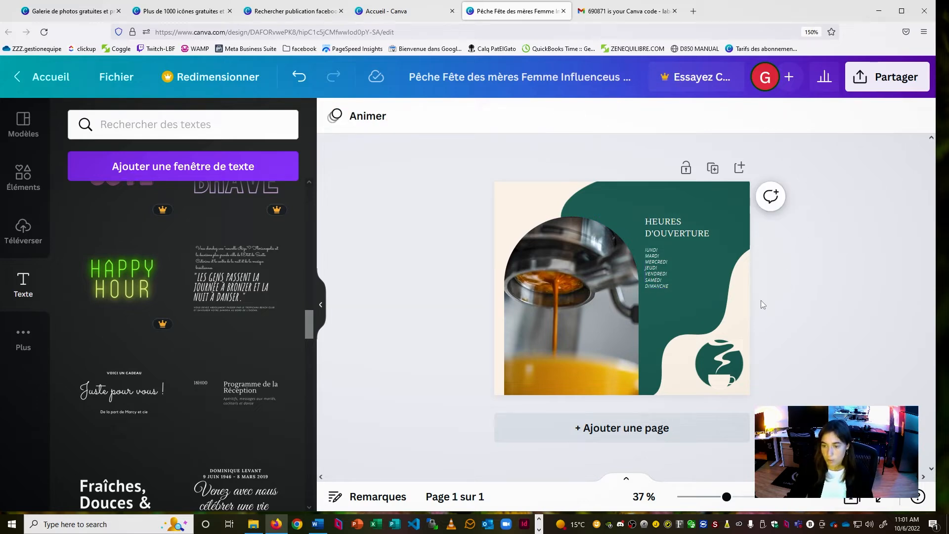
# Set the font of all seven weekday lines to Bree Serif
pyautogui.click(653, 274)
pyautogui.doubleClick(654, 275)
pyautogui.click(693, 284)
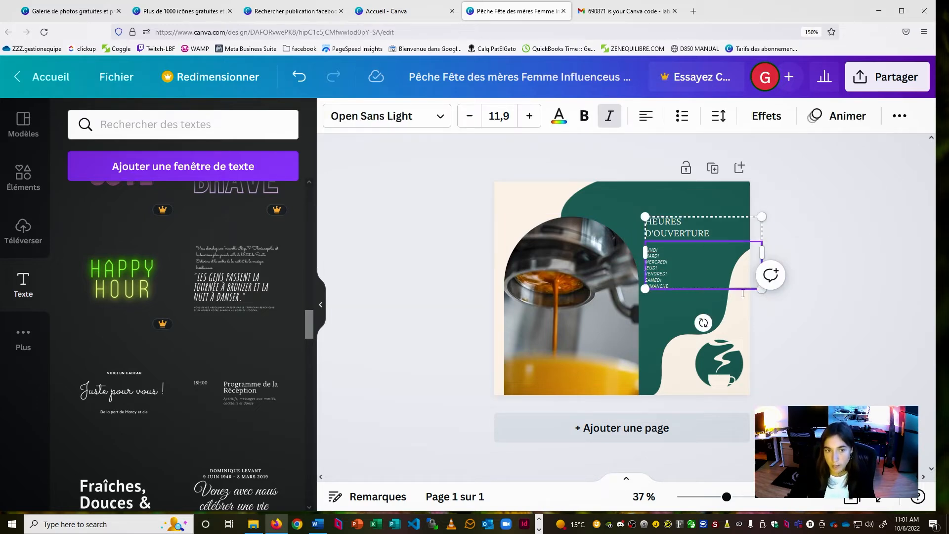
pyautogui.click(831, 351)
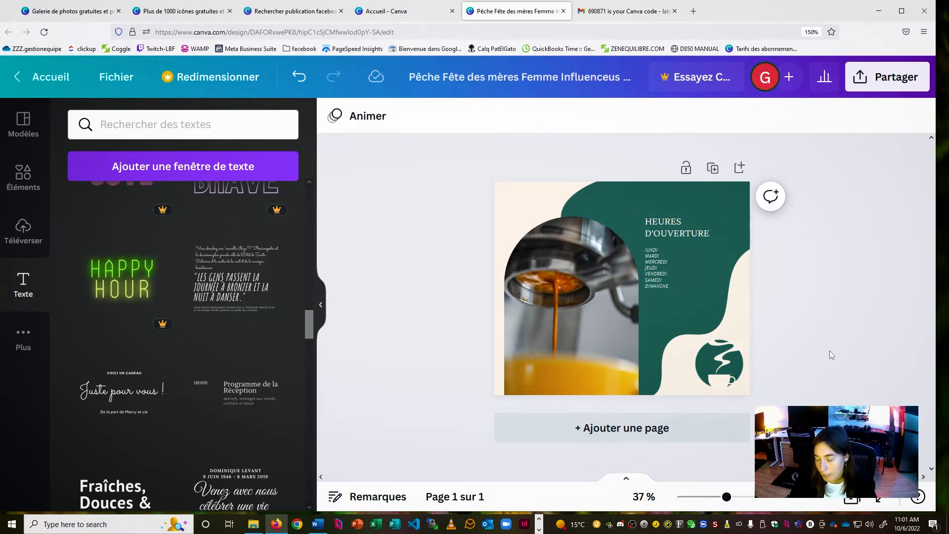
pyautogui.doubleClick(666, 280)
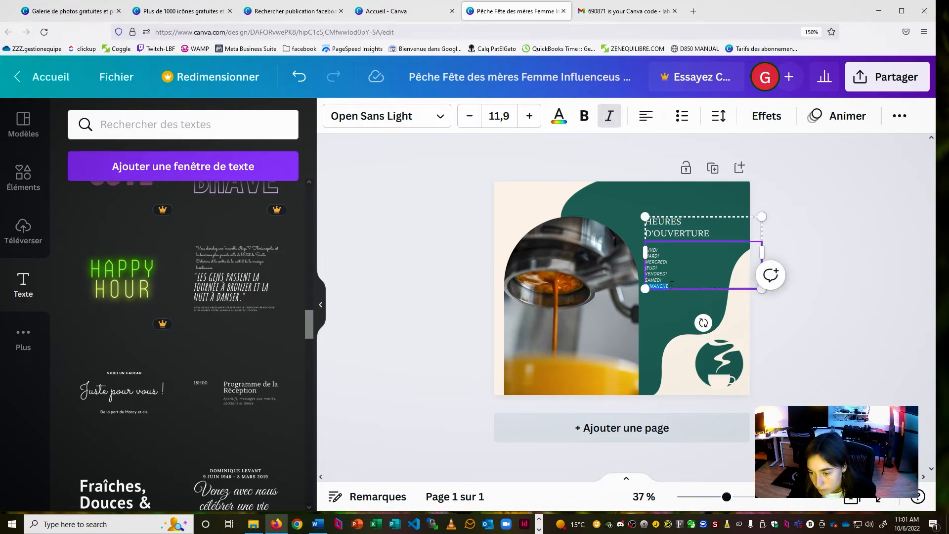
pyautogui.click(673, 283)
pyautogui.moveTo(674, 283); pyautogui.dragTo(635, 248)
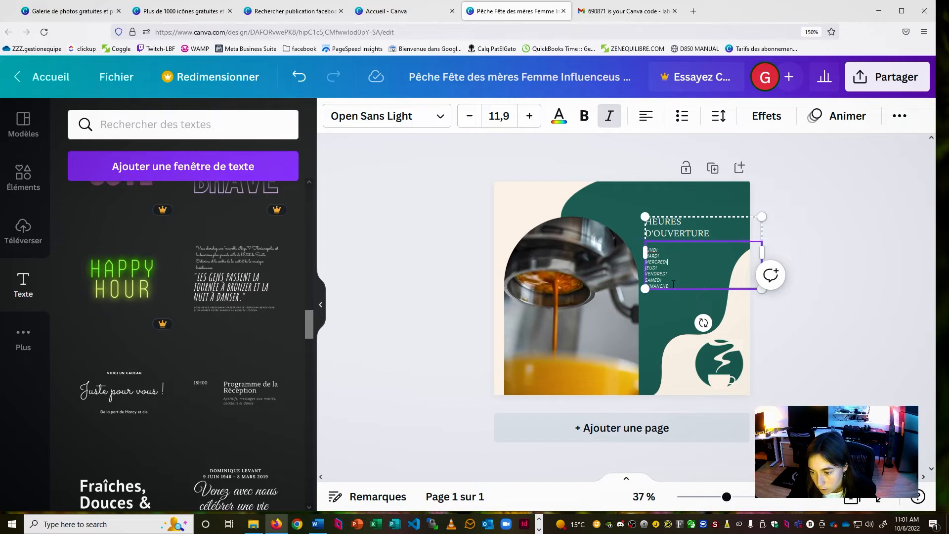
pyautogui.moveTo(667, 287); pyautogui.dragTo(644, 247)
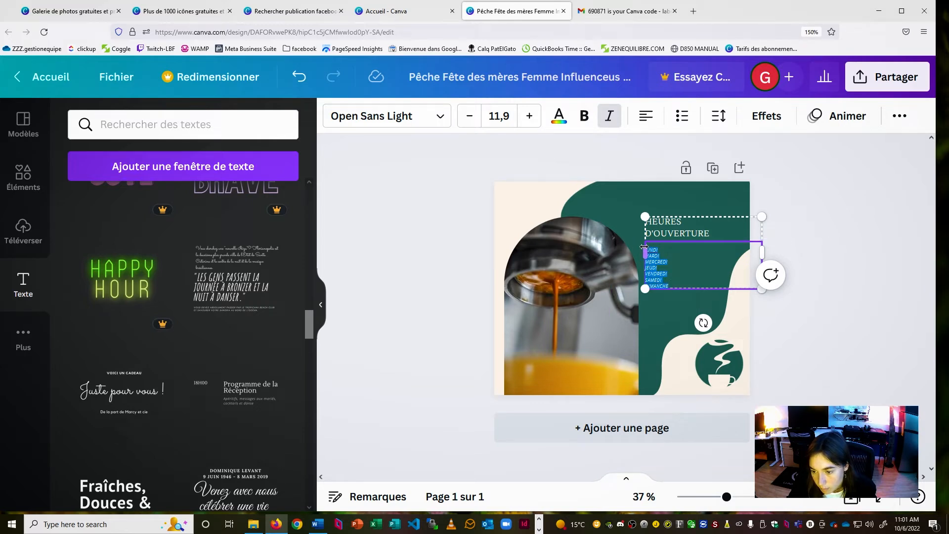
pyautogui.click(441, 123)
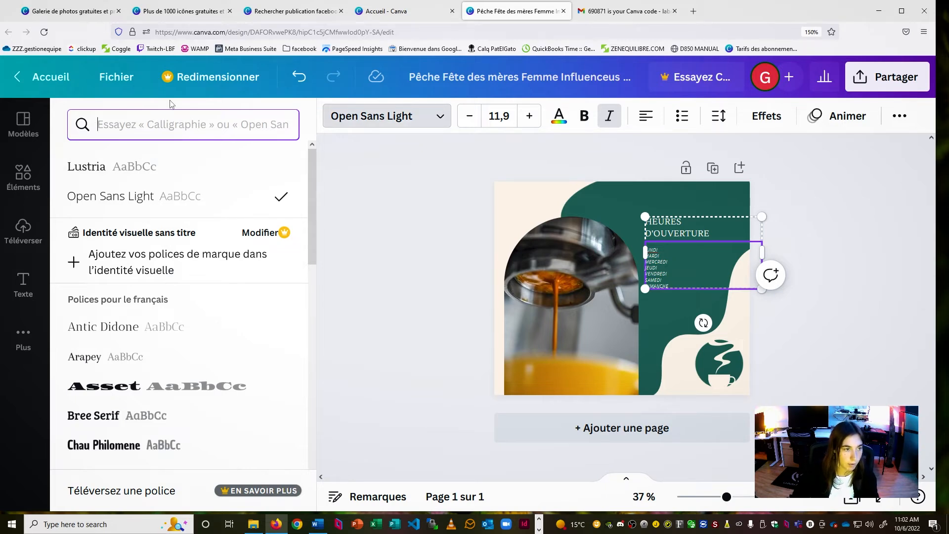
pyautogui.scroll(-1, 212, 376)
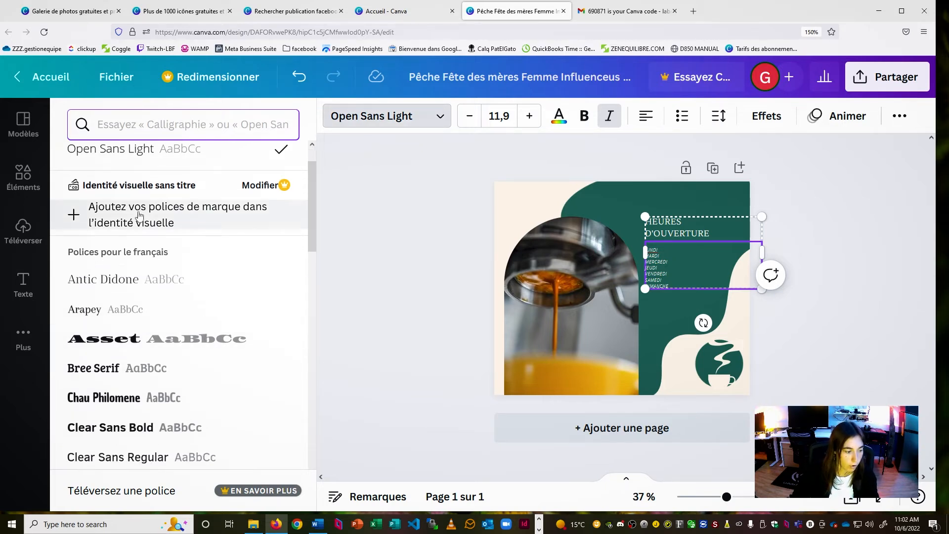
pyautogui.click(205, 376)
pyautogui.scroll(-2, 203, 371)
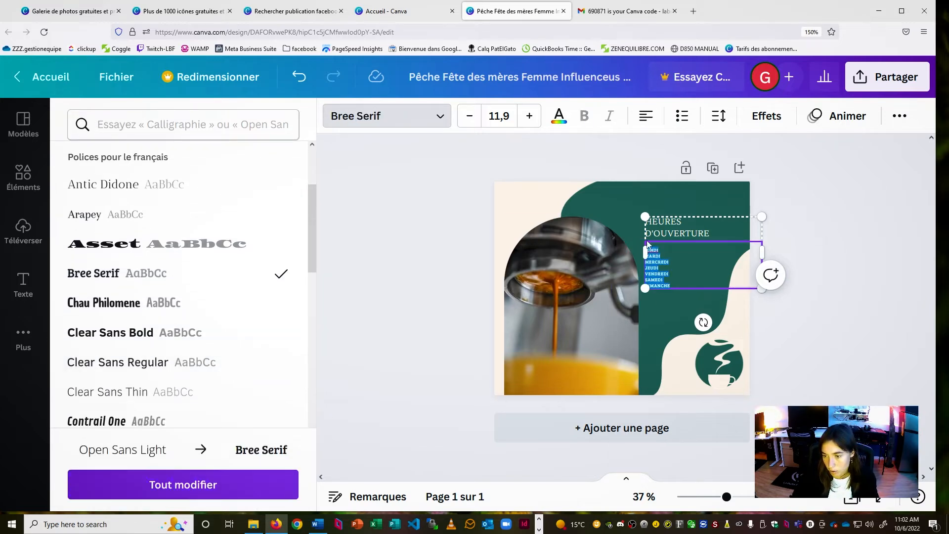
# Try the Chau Philomene and Clear Sans Bold fonts on the weekday list and return to Bree Serif
pyautogui.click(101, 302)
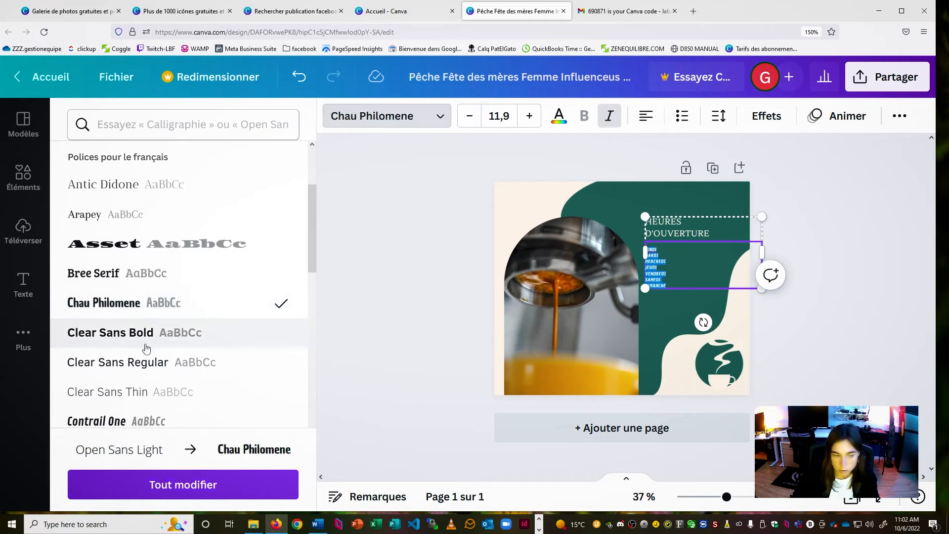
pyautogui.scroll(-2, 186, 343)
pyautogui.click(187, 327)
pyautogui.click(215, 241)
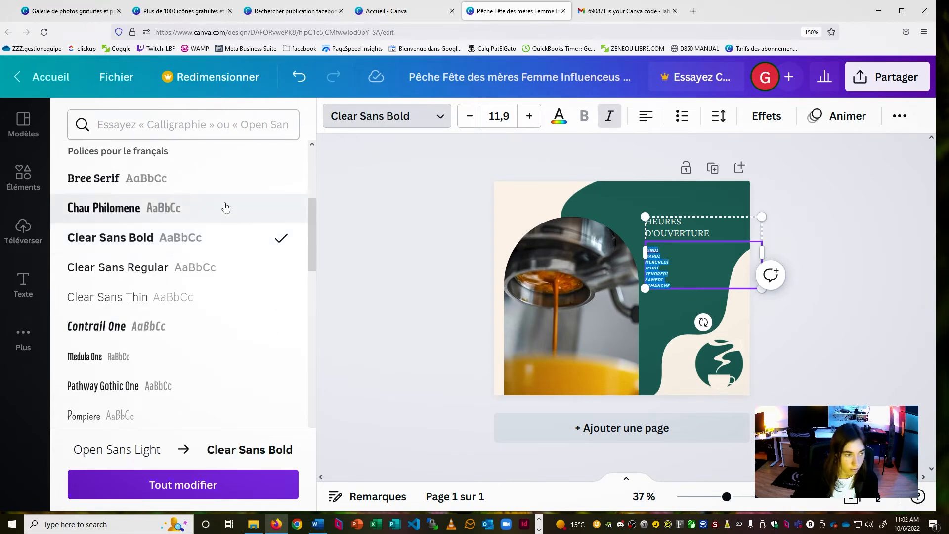
pyautogui.click(223, 176)
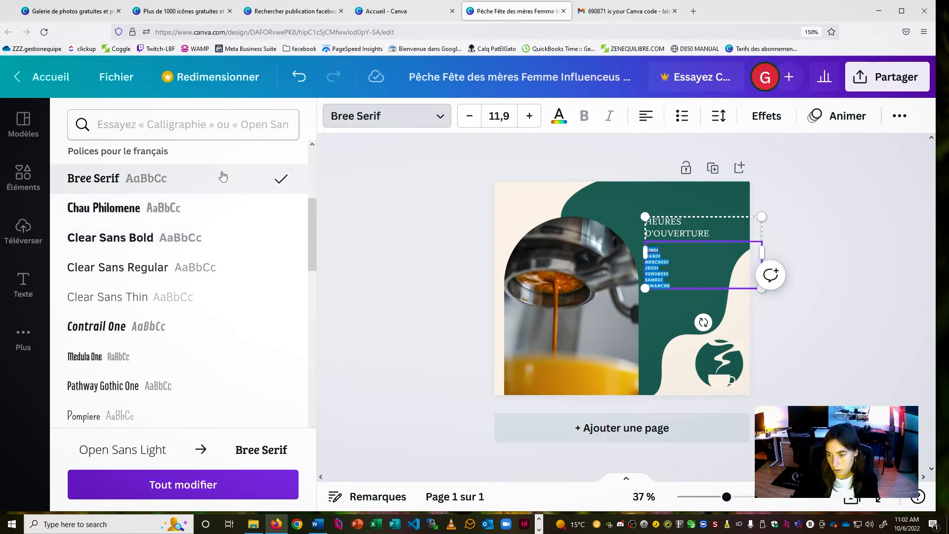
pyautogui.click(424, 273)
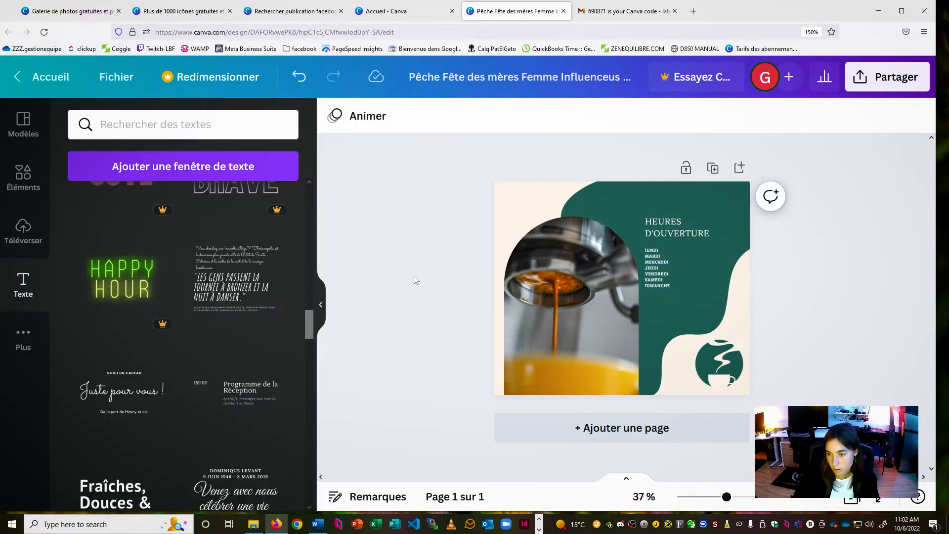
# Move the heading and weekday text group slightly down and left so its left edge meets the photo's right edge
pyautogui.click(655, 282)
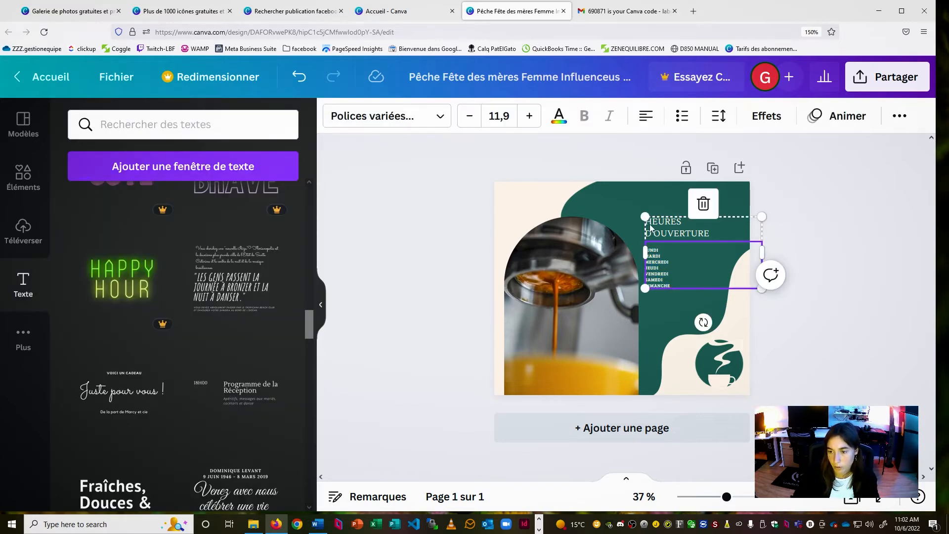
pyautogui.click(656, 226)
pyautogui.click(822, 295)
pyautogui.moveTo(671, 285); pyautogui.dragTo(648, 271)
pyautogui.click(643, 217)
pyautogui.click(644, 255)
pyautogui.click(636, 220)
pyautogui.click(639, 250)
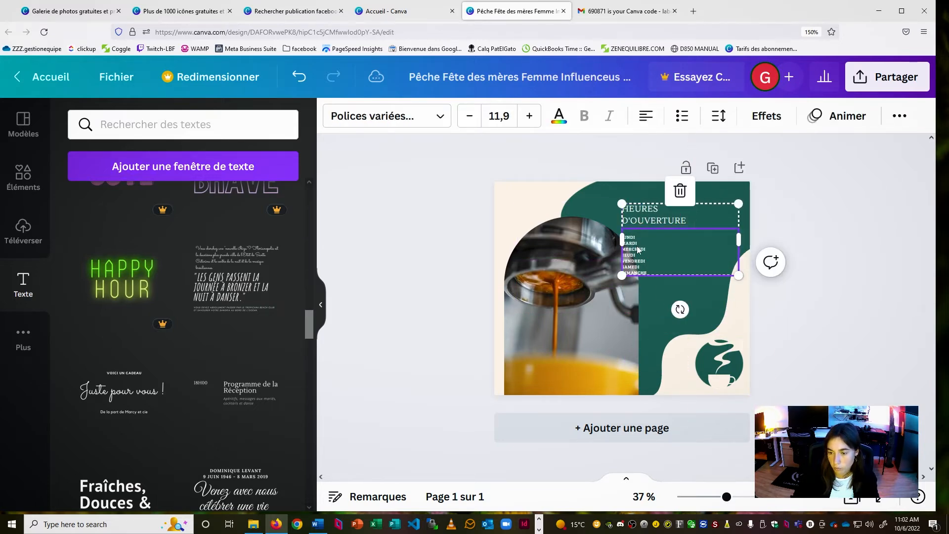
pyautogui.click(641, 220)
pyautogui.click(637, 270)
pyautogui.moveTo(637, 250); pyautogui.dragTo(654, 271)
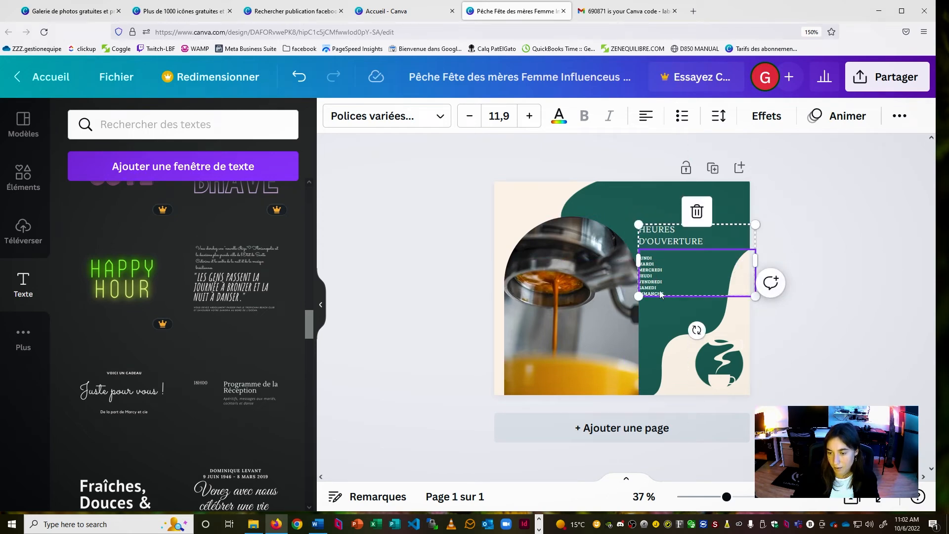
# Try the text group slightly lower and over the photo, and return it to the photo's right edge
pyautogui.moveTo(661, 229)
pyautogui.mouseDown()
pyautogui.moveTo(664, 266)
pyautogui.moveTo(654, 204)
pyautogui.moveTo(658, 237)
pyautogui.mouseUp()
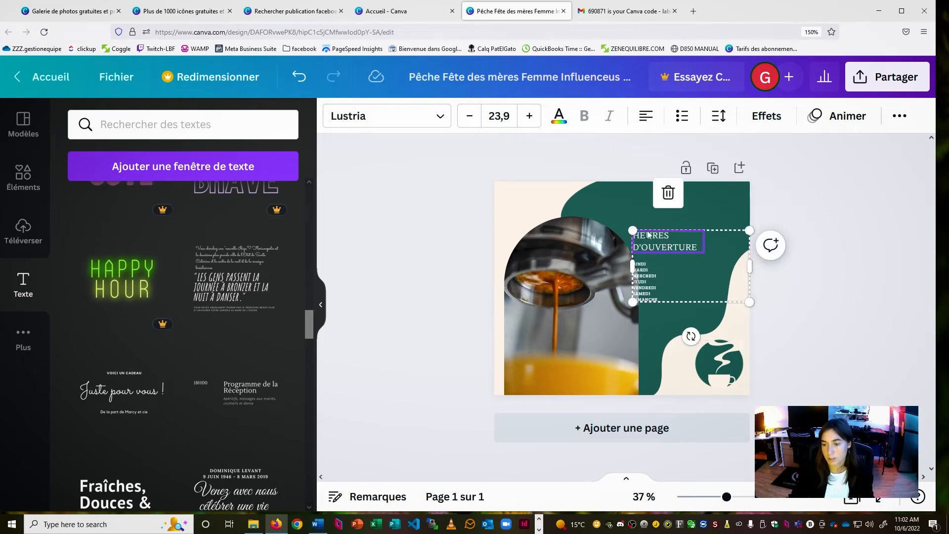
pyautogui.click(643, 216)
pyautogui.click(645, 241)
pyautogui.click(645, 242)
pyautogui.moveTo(646, 242)
pyautogui.mouseDown()
pyautogui.moveTo(647, 233)
pyautogui.moveTo(655, 269)
pyautogui.moveTo(644, 235)
pyautogui.moveTo(652, 235)
pyautogui.mouseUp()
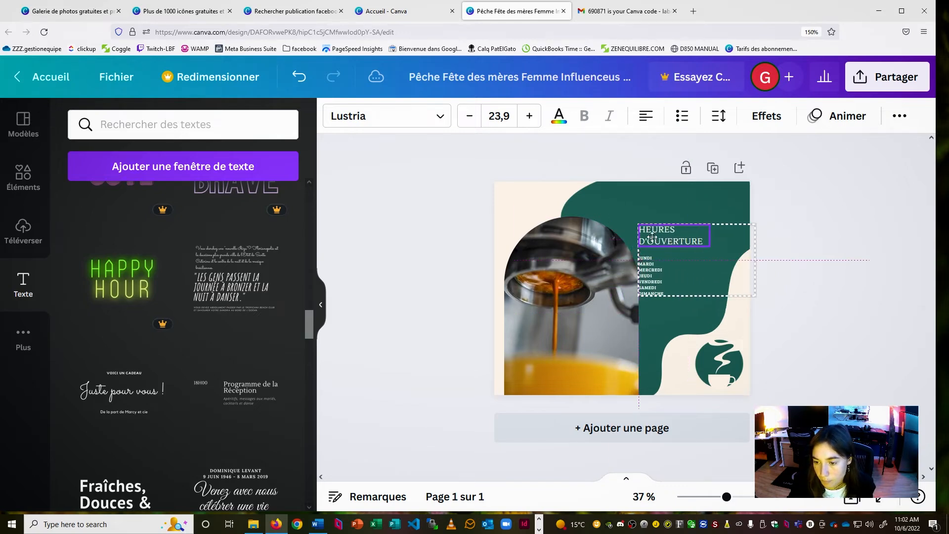
# Duplicate the text group, place the copy over the photo, and delete the heading from the original group
pyautogui.click(669, 274)
pyautogui.click(662, 252)
pyautogui.click(661, 265)
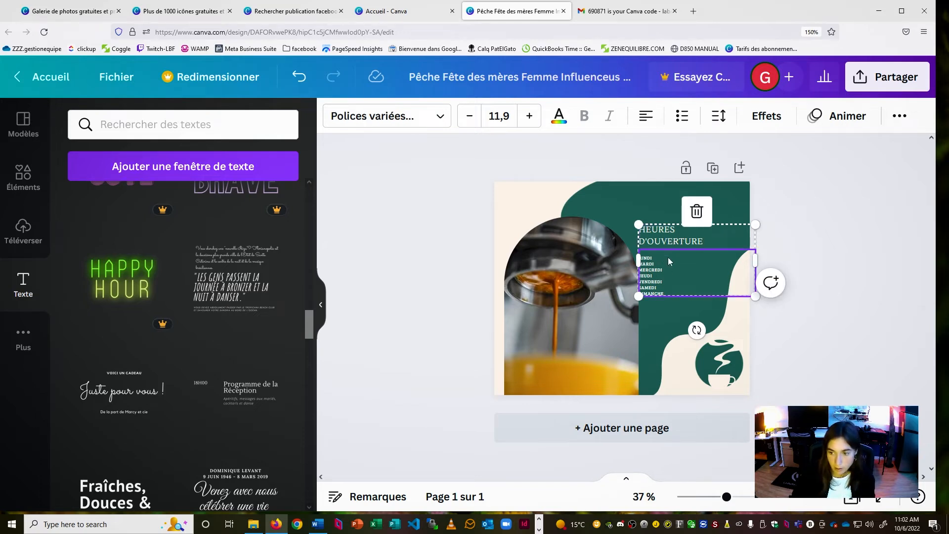
pyautogui.hotkey('ctrl', 'd')
pyautogui.moveTo(672, 247); pyautogui.dragTo(524, 218)
pyautogui.click(657, 242)
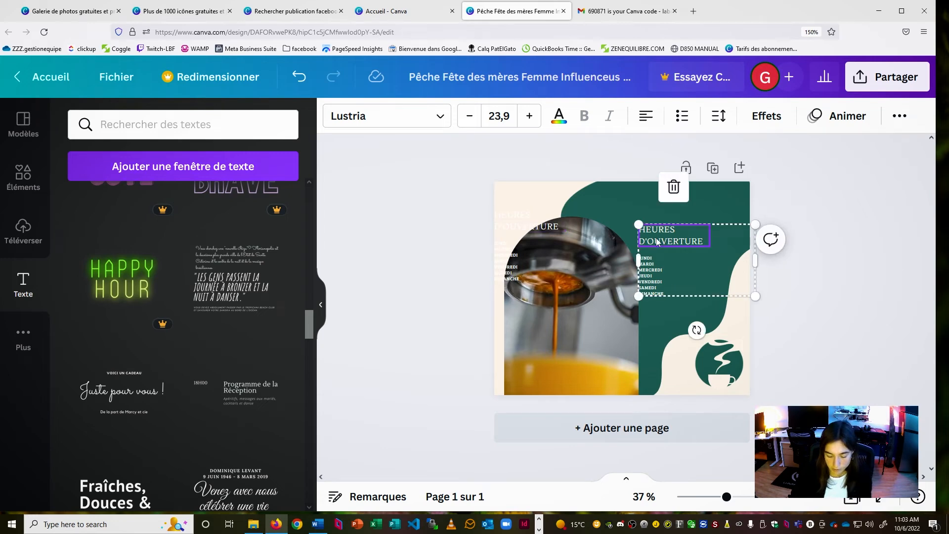
pyautogui.click(823, 220)
# Move the copied group back onto the upper green shape and delete its weekday list, keeping only the heading
pyautogui.moveTo(530, 219); pyautogui.dragTo(668, 221)
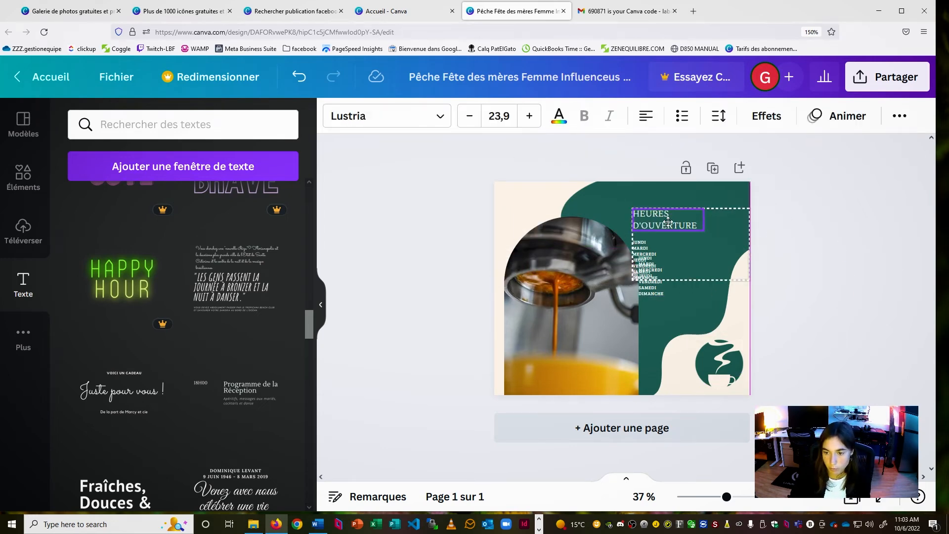
pyautogui.click(648, 255)
pyautogui.press('Delete')
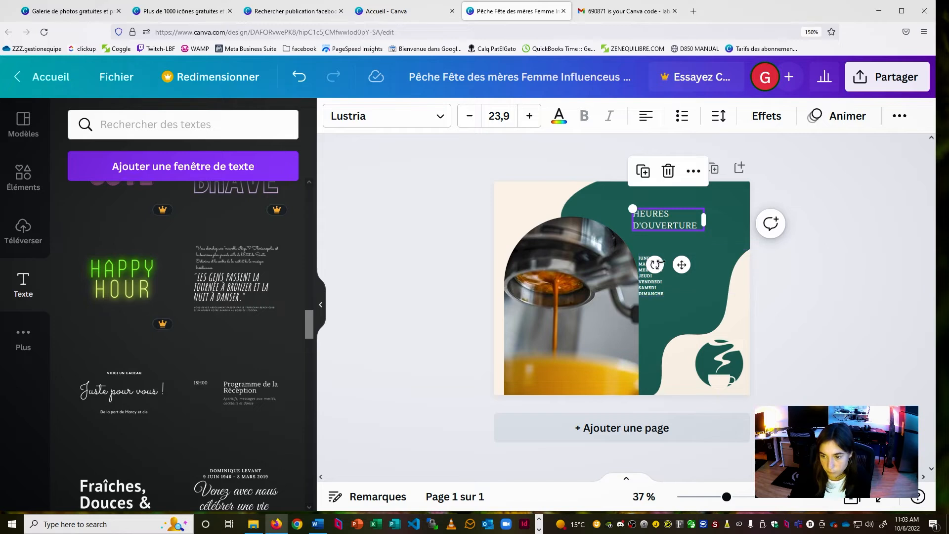
pyautogui.press('Delete')
# Try the heading further up and left and the weekday list lower down, moving them as separate elements
pyautogui.click(664, 283)
pyautogui.moveTo(664, 284); pyautogui.dragTo(670, 281)
pyautogui.moveTo(658, 225); pyautogui.dragTo(643, 219)
pyautogui.moveTo(656, 267); pyautogui.dragTo(649, 286)
pyautogui.click(650, 213)
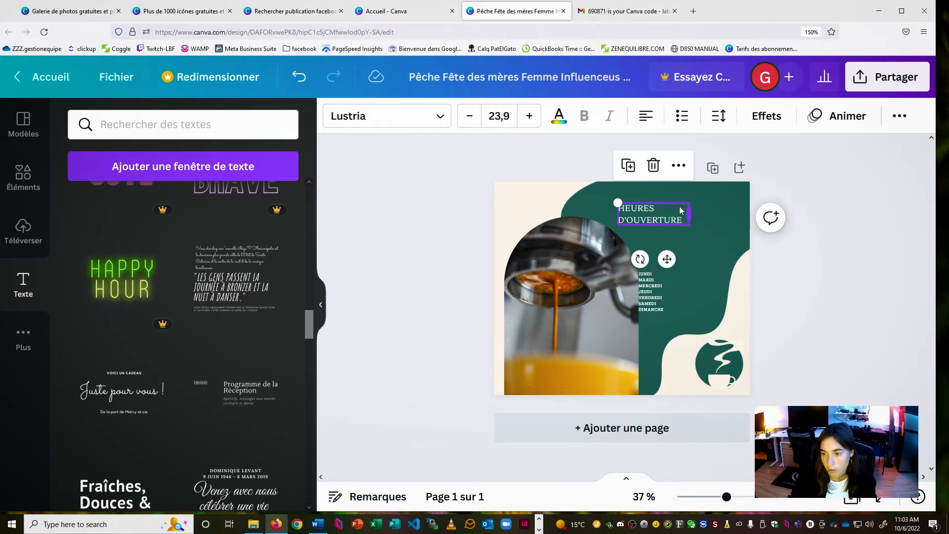
# Enlarge the heading slightly and position it just above the weekday list on the green shape, with their left edges aligned
pyautogui.moveTo(618, 202); pyautogui.dragTo(647, 222)
pyautogui.moveTo(738, 199); pyautogui.dragTo(667, 221)
pyautogui.click(786, 303)
pyautogui.moveTo(651, 298); pyautogui.dragTo(661, 281)
pyautogui.moveTo(646, 219); pyautogui.dragTo(663, 224)
pyautogui.click(576, 309)
pyautogui.click(809, 326)
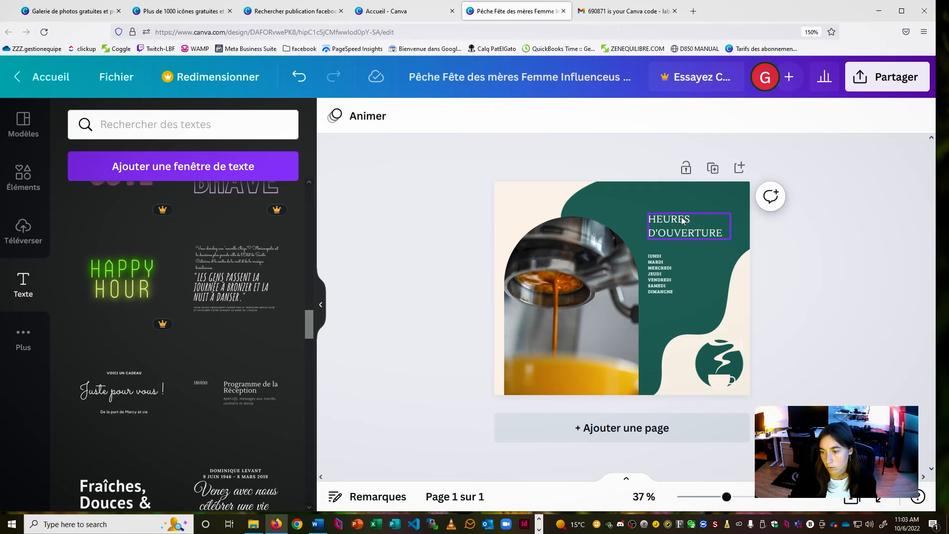
pyautogui.click(663, 275)
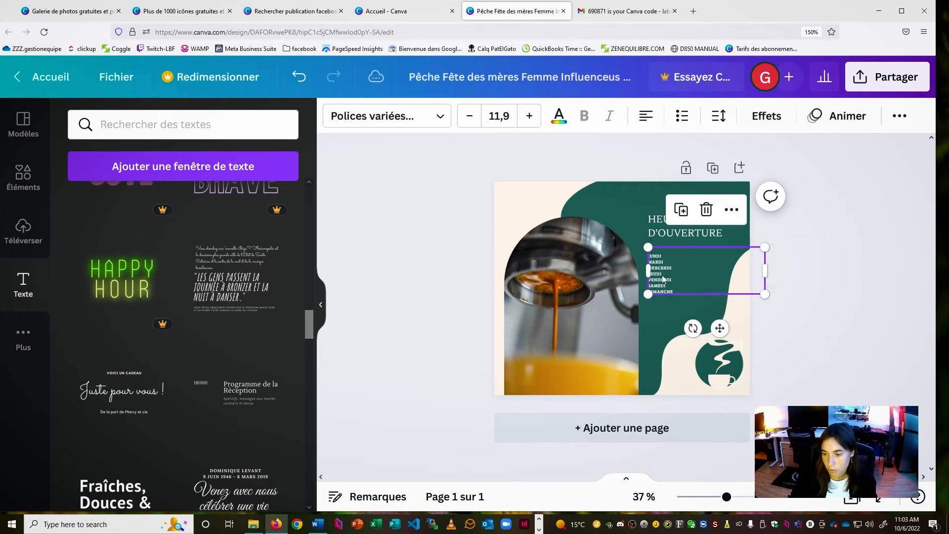
# Set the font size of the weekday list to 15,9
pyautogui.click(528, 124)
pyautogui.click(529, 125)
pyautogui.click(529, 124)
pyautogui.click(528, 124)
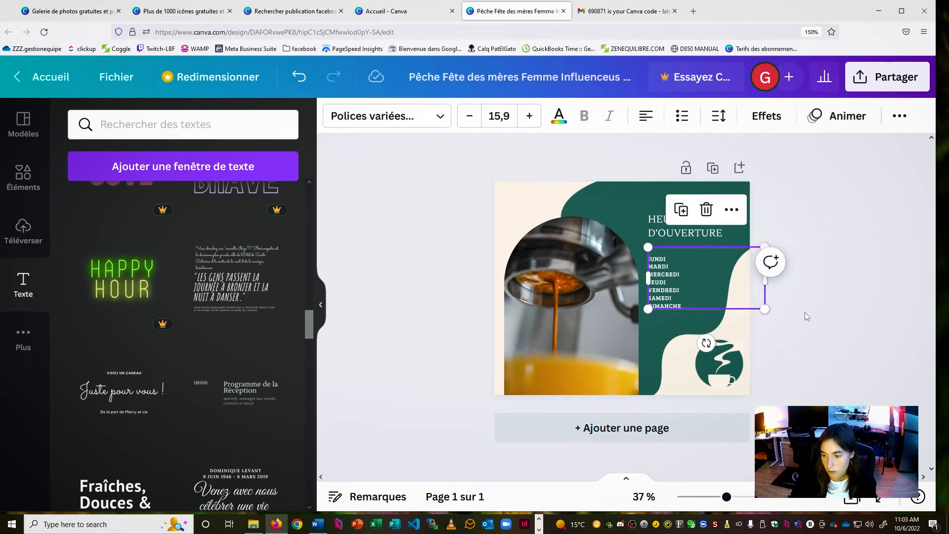
# Narrow the weekday list's text box to fit its words and shift the photo, heading and list slightly left
pyautogui.click(806, 313)
pyautogui.click(755, 283)
pyautogui.moveTo(752, 286); pyautogui.dragTo(682, 275)
pyautogui.click(759, 314)
# Place a right-aligned duplicate of the weekday list to the right of the original, at the same height
pyautogui.click(662, 296)
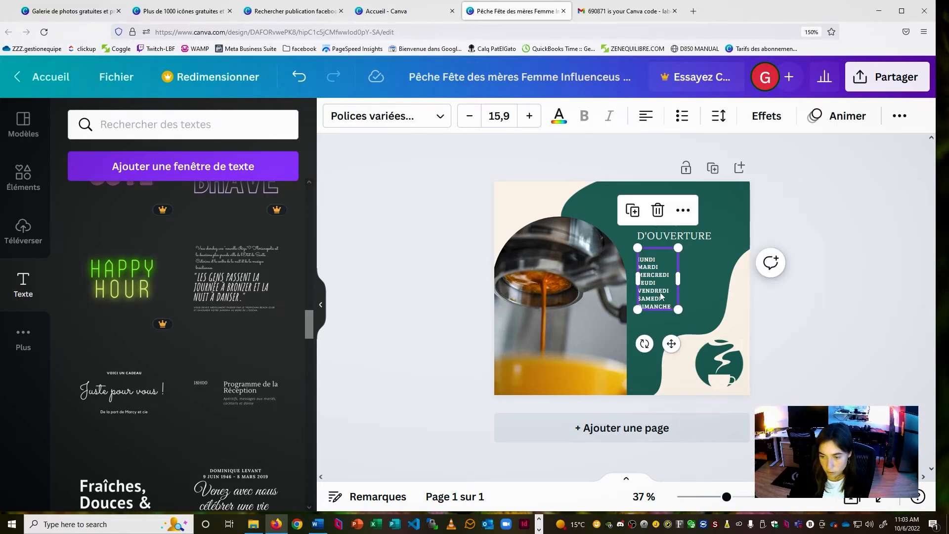
pyautogui.hotkey('ctrl', 'd')
pyautogui.moveTo(670, 300); pyautogui.dragTo(681, 272)
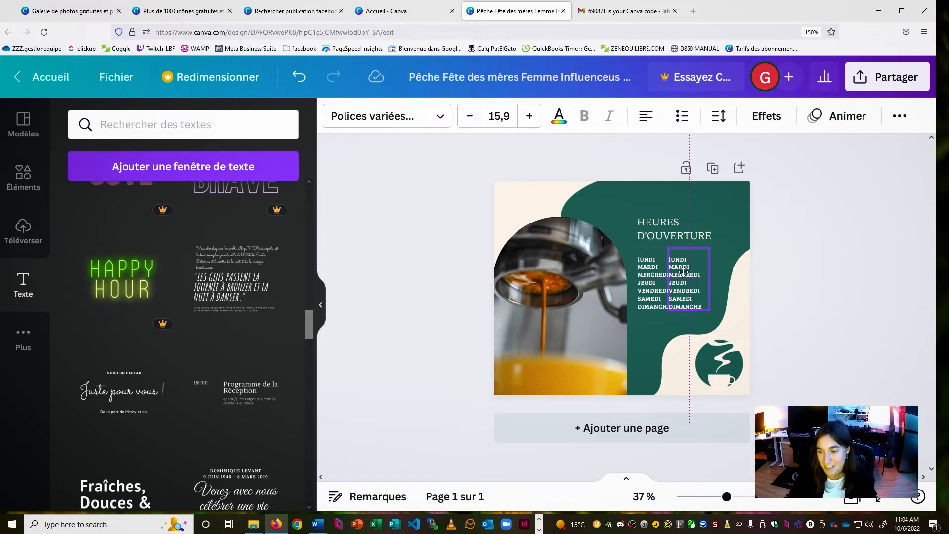
pyautogui.moveTo(683, 273)
pyautogui.mouseDown()
pyautogui.moveTo(681, 281)
pyautogui.moveTo(680, 273)
pyautogui.mouseUp()
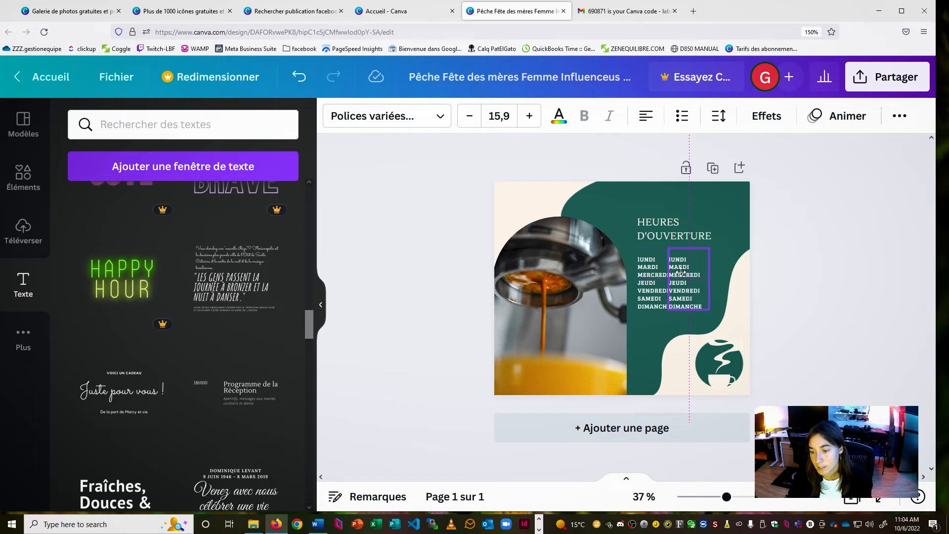
pyautogui.moveTo(681, 273); pyautogui.dragTo(680, 272)
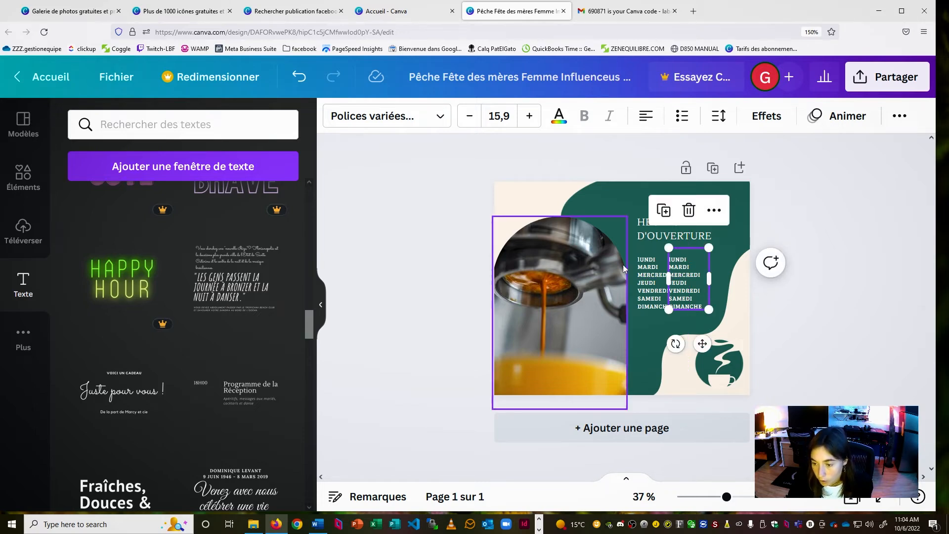
pyautogui.moveTo(684, 278); pyautogui.dragTo(705, 275)
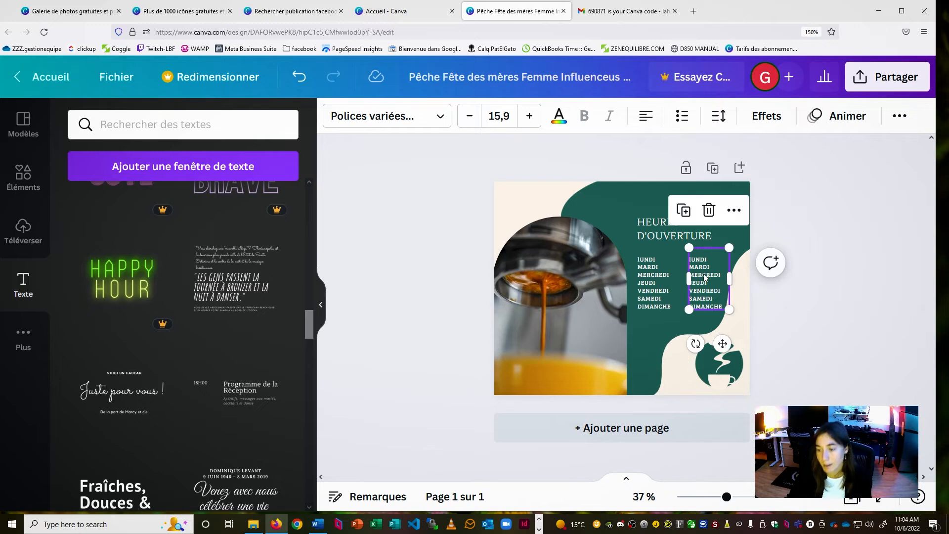
pyautogui.click(648, 118)
pyautogui.click(649, 118)
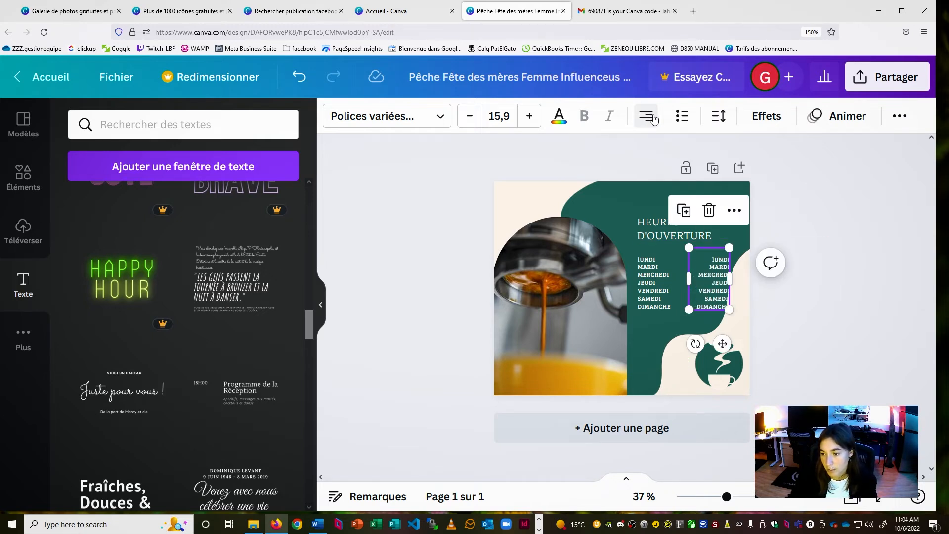
# Replace the weekdays in the duplicated list with the Monday opening hours, 7H À 16H
pyautogui.doubleClick(721, 259)
pyautogui.moveTo(714, 259); pyautogui.dragTo(724, 309)
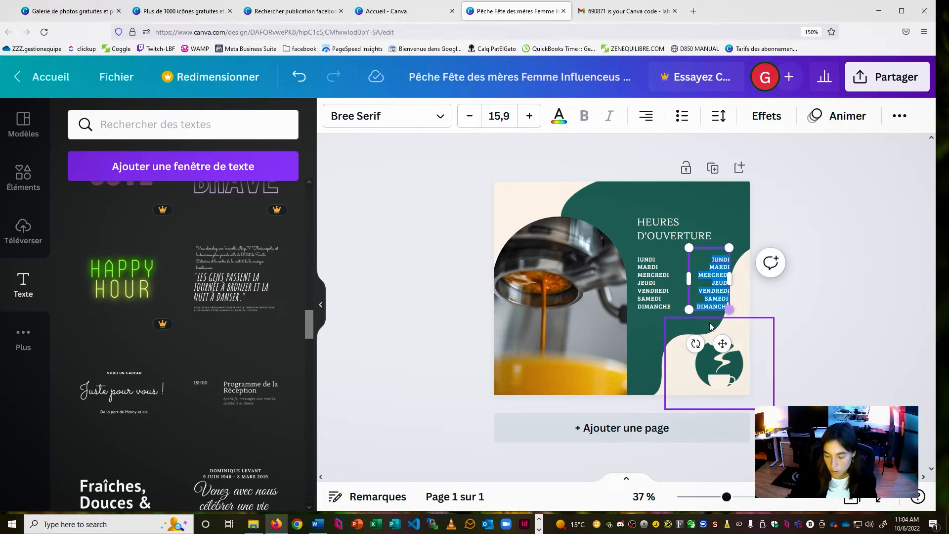
pyautogui.press('BackSpace')
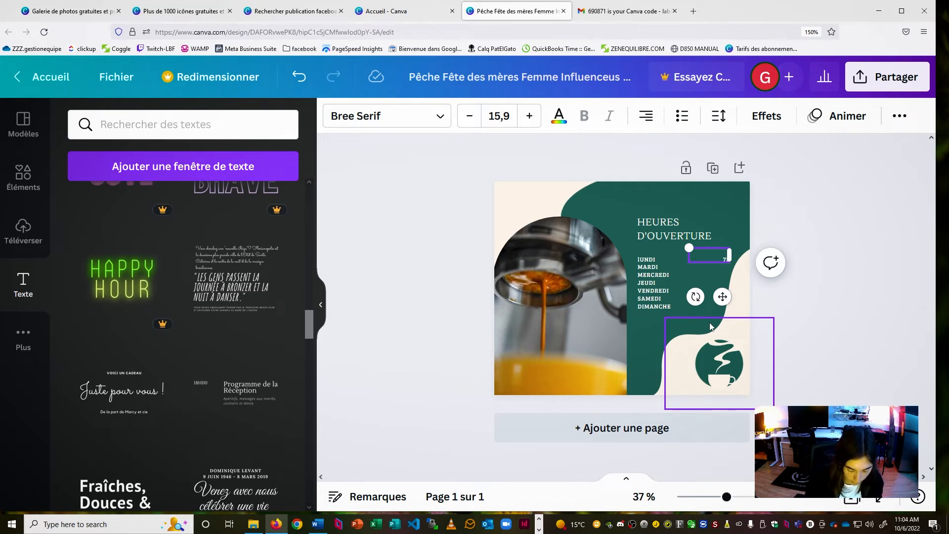
pyautogui.write('À')
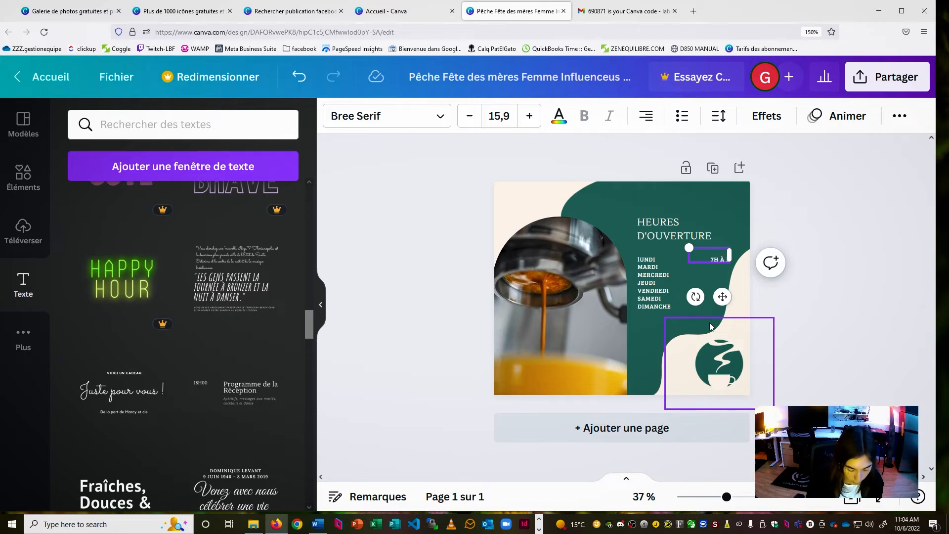
pyautogui.write(' 16')
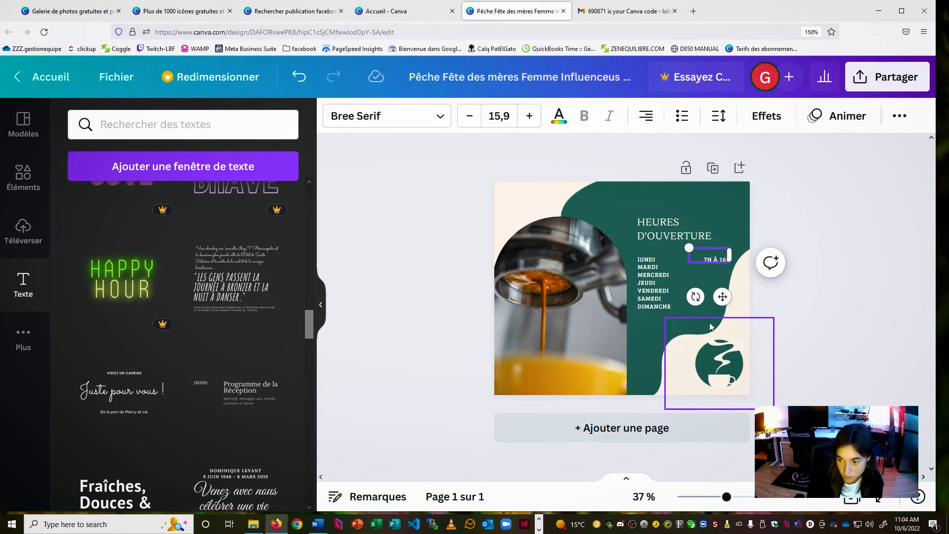
pyautogui.write('H')
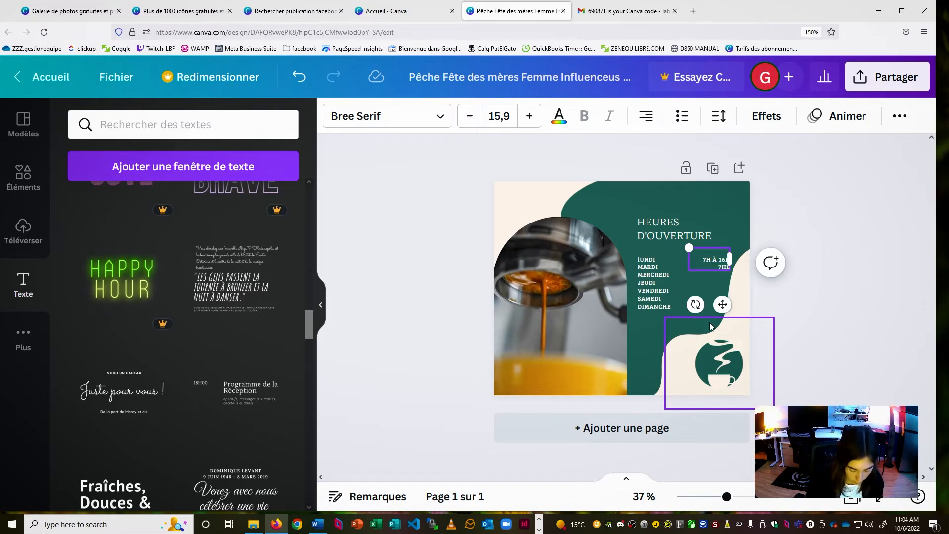
pyautogui.write(' À 16H')
pyautogui.press('BackSpace')
pyautogui.press('BackSpace')
pyautogui.press('BackSpace')
pyautogui.press('BackSpace')
pyautogui.press('BackSpace')
pyautogui.press('BackSpace')
pyautogui.press('BackSpace')
pyautogui.press('BackSpace')
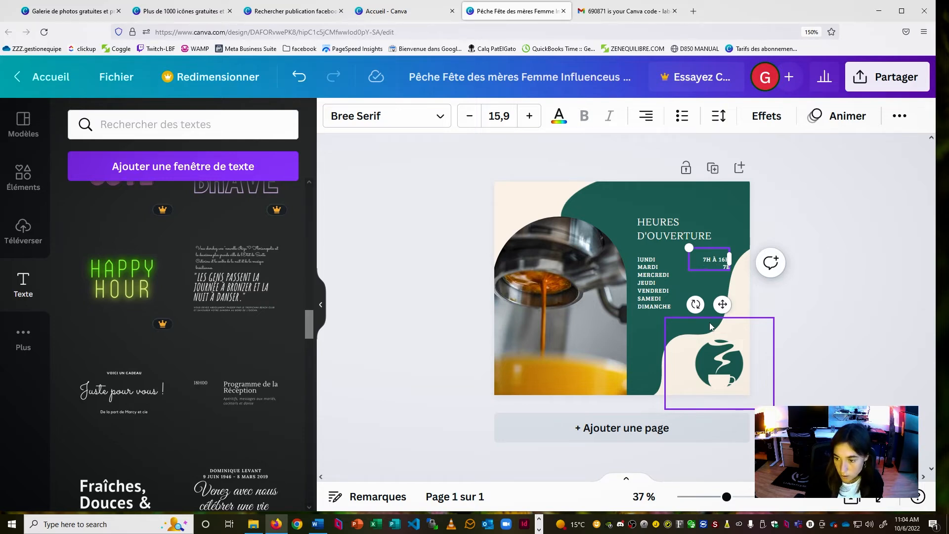
# Copy the Monday hours and repeat 7H À 16H on the following lines for Tuesday, Wednesday and Thursday
pyautogui.moveTo(703, 258); pyautogui.dragTo(719, 258)
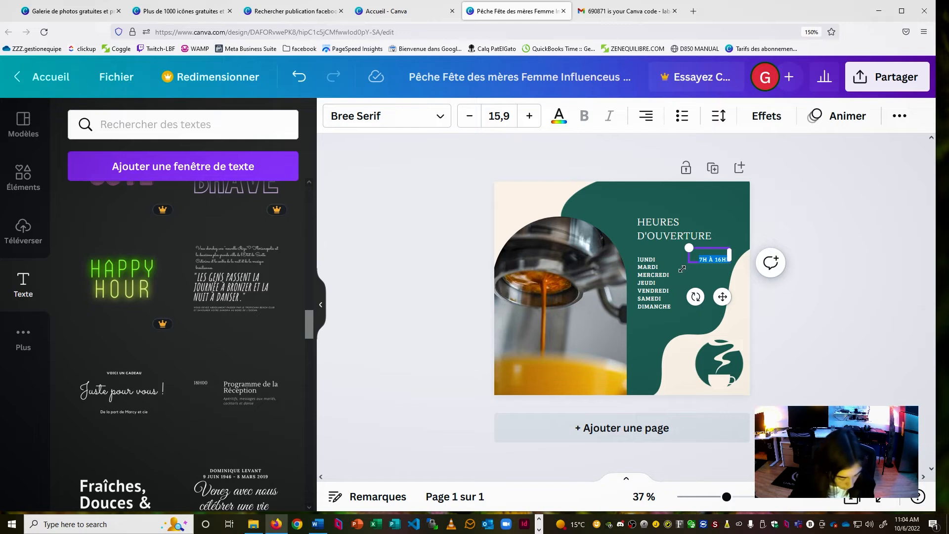
pyautogui.click(712, 267)
pyautogui.click(716, 264)
pyautogui.click(719, 263)
pyautogui.press('Return')
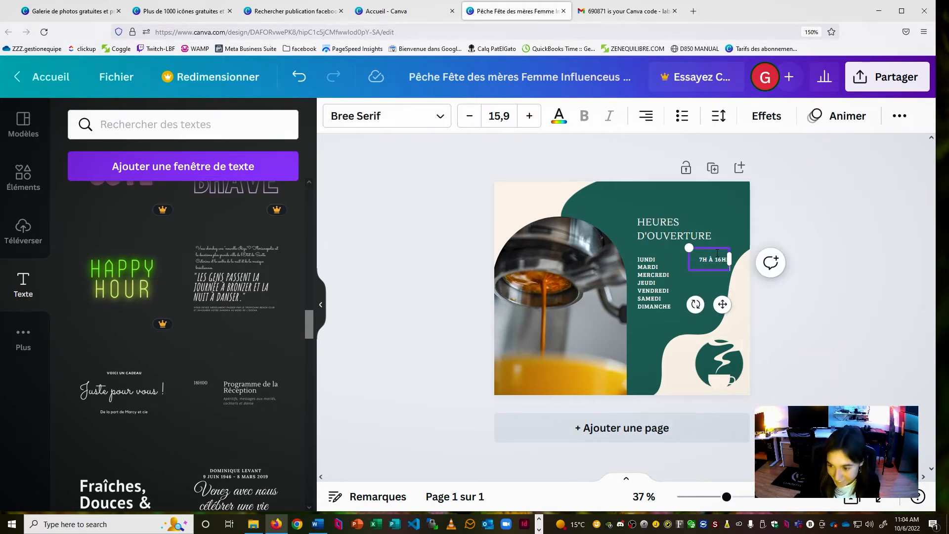
pyautogui.write('7H À 16H')
pyautogui.press('Return')
pyautogui.write('7H À 16H')
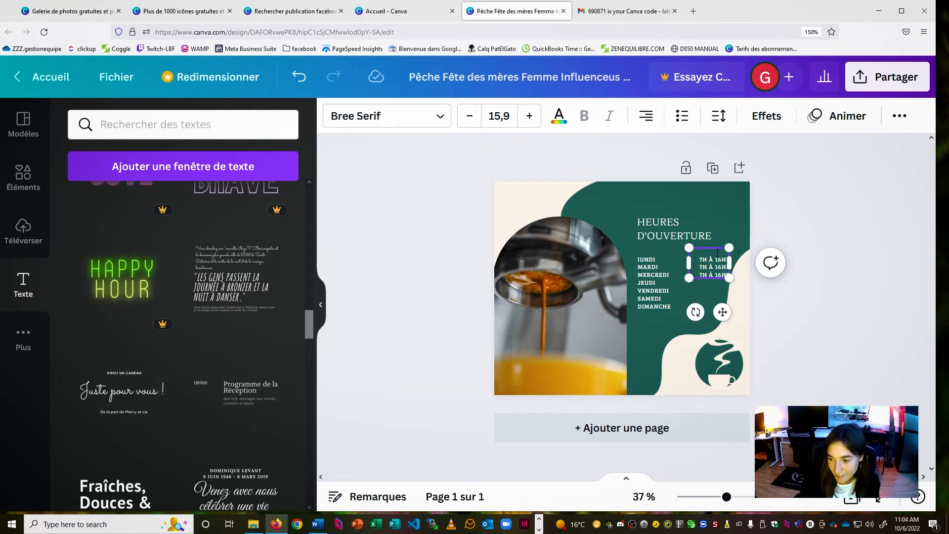
pyautogui.press('Return')
pyautogui.press('Return')
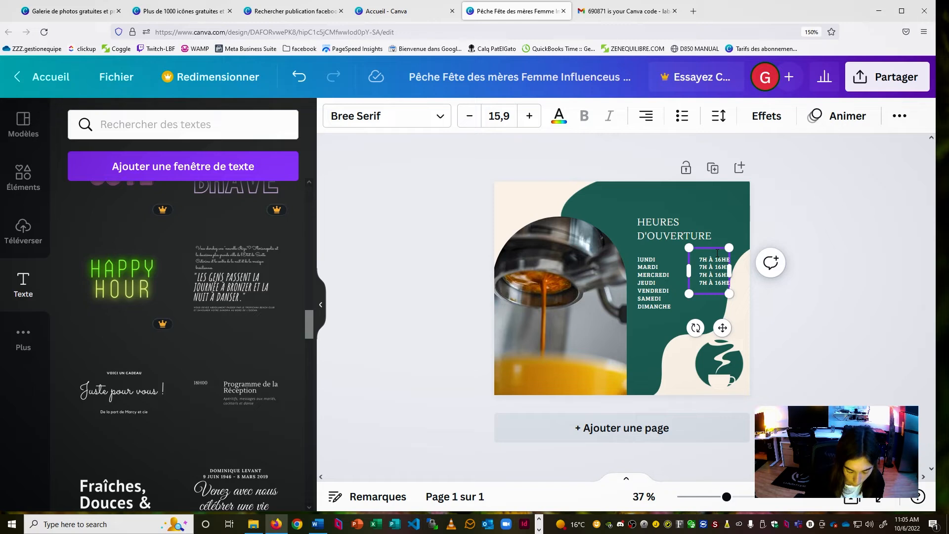
# Complete the hours column with 7H À 20H for Friday and Saturday and 7H À 15H for Sunday
pyautogui.write('7H À')
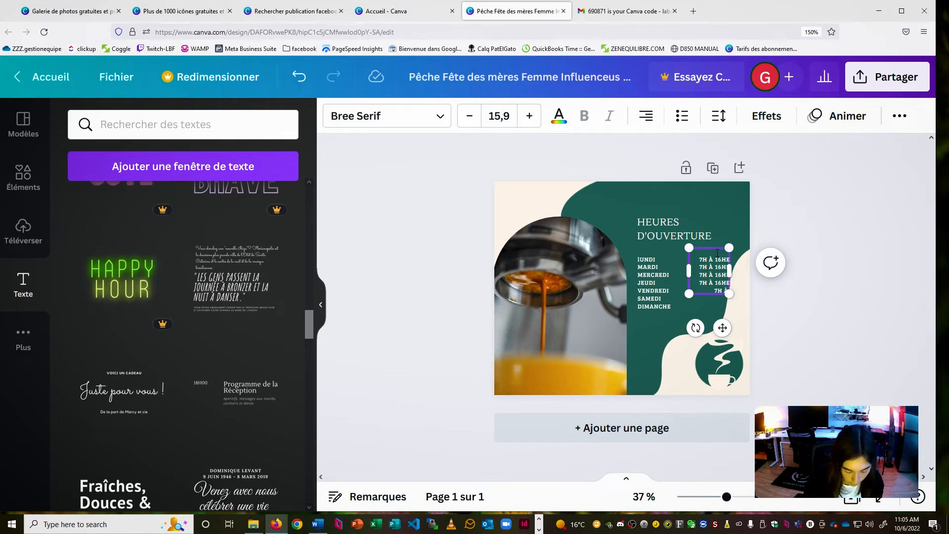
pyautogui.write('20')
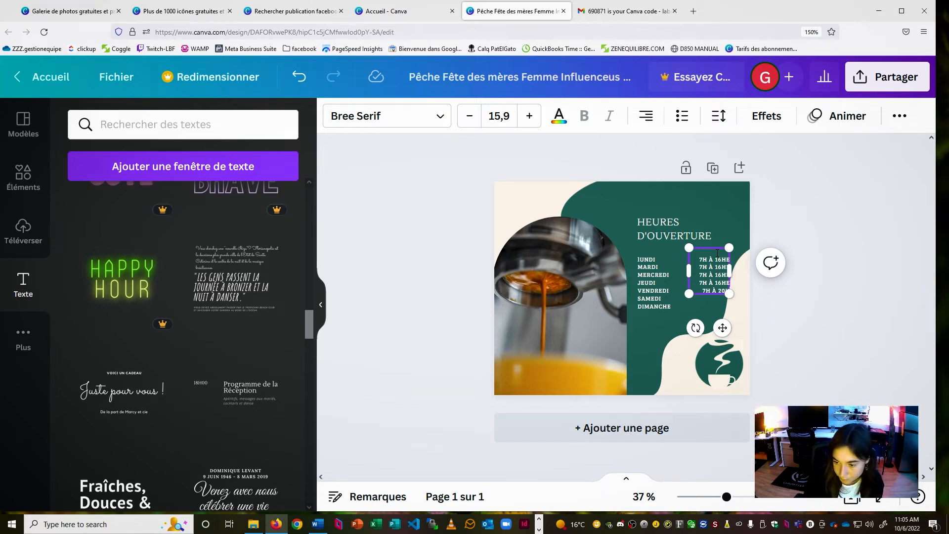
pyautogui.write('H')
pyautogui.press('Return')
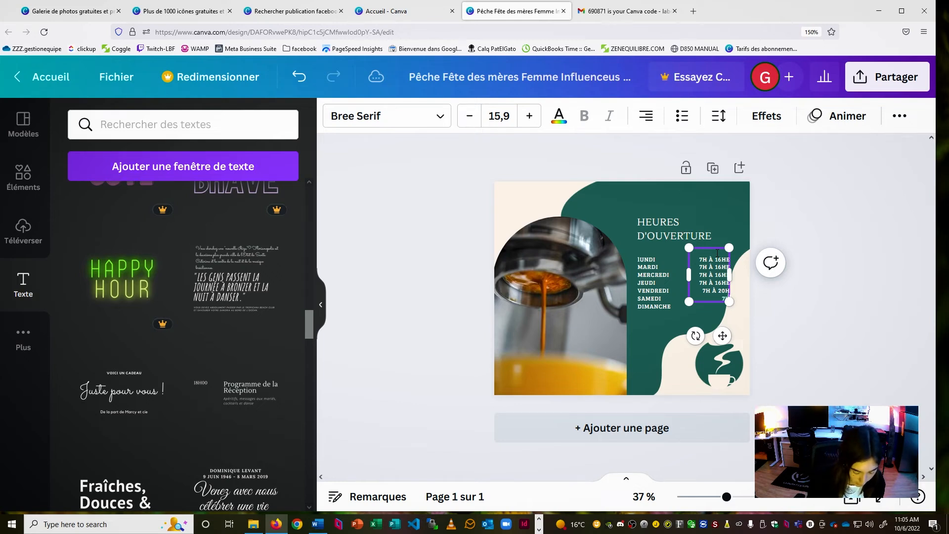
pyautogui.write('7H À 20H')
pyautogui.press('Return')
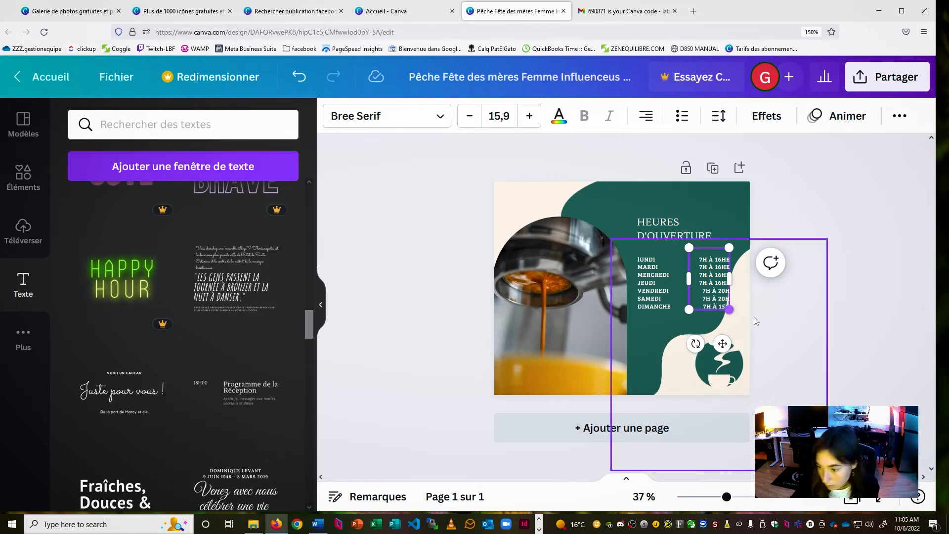
pyautogui.click(802, 290)
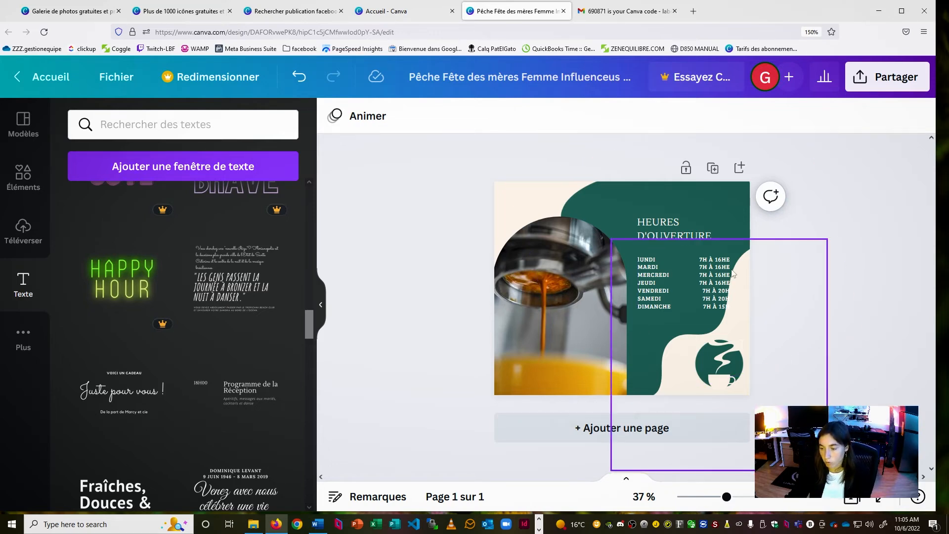
# Move the hours column left so it sits fully on the green shape, and shift the coffee cup logo slightly left
pyautogui.click(726, 297)
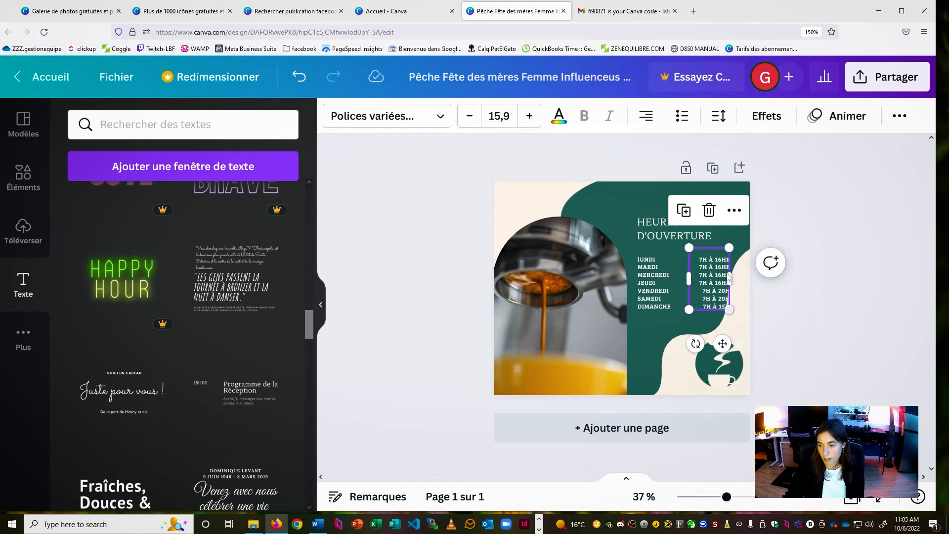
pyautogui.click(748, 280)
pyautogui.moveTo(752, 283); pyautogui.dragTo(692, 270)
pyautogui.click(760, 225)
pyautogui.click(820, 304)
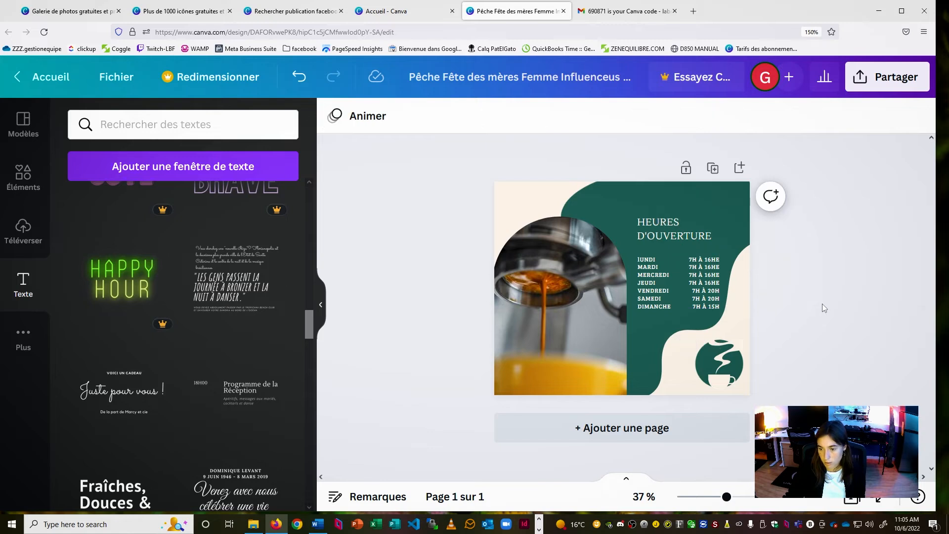
pyautogui.moveTo(728, 365); pyautogui.dragTo(723, 364)
pyautogui.click(797, 249)
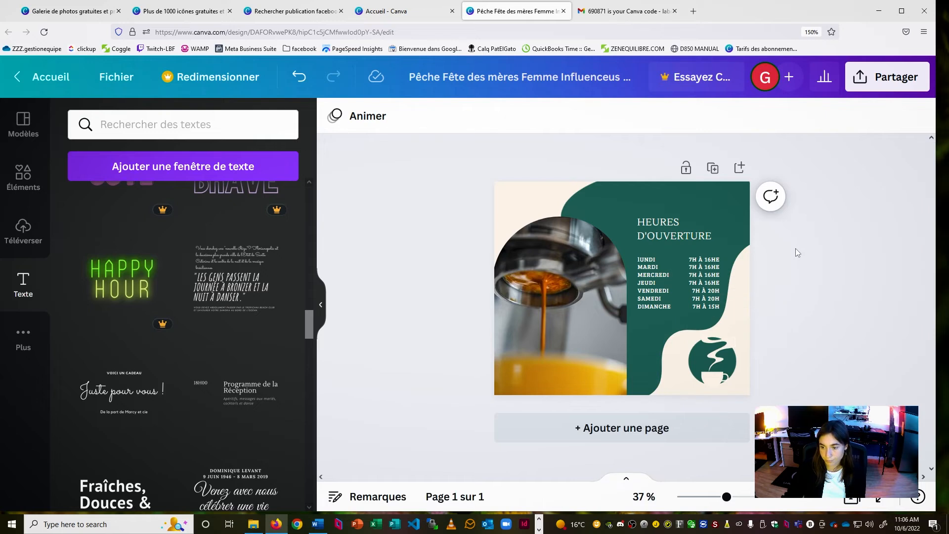
# Nudge the heading into line with the weekday list's left edge and fine-tune the hours column's position beneath it
pyautogui.click(656, 227)
pyautogui.moveTo(657, 226); pyautogui.dragTo(661, 224)
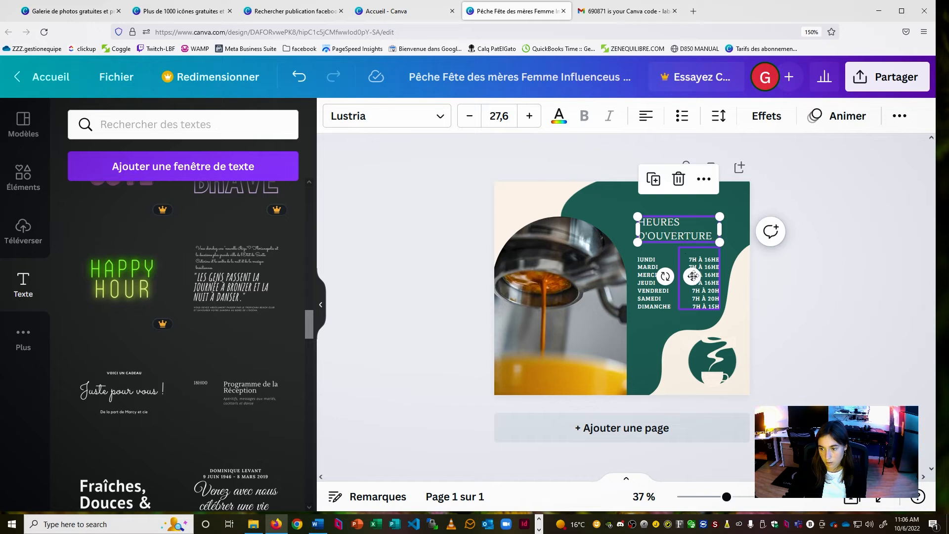
pyautogui.click(797, 308)
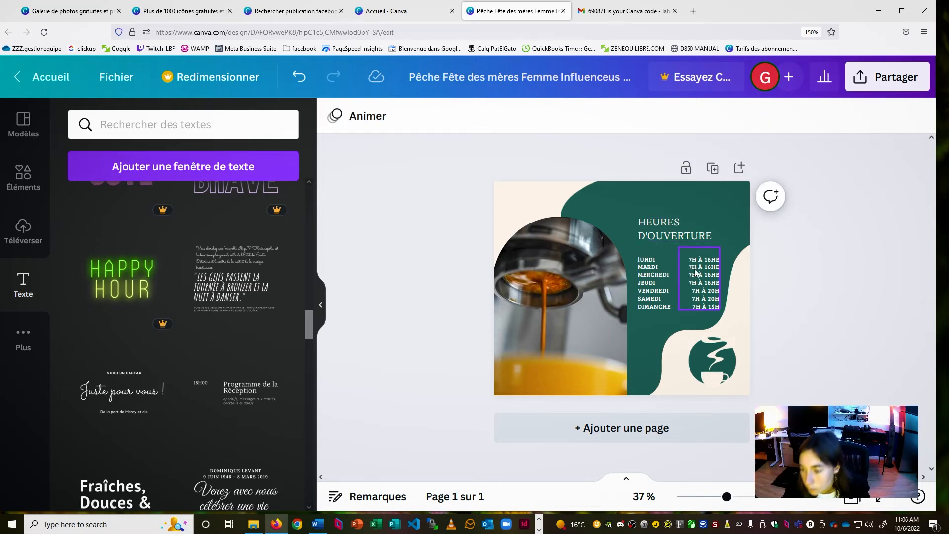
pyautogui.click(694, 285)
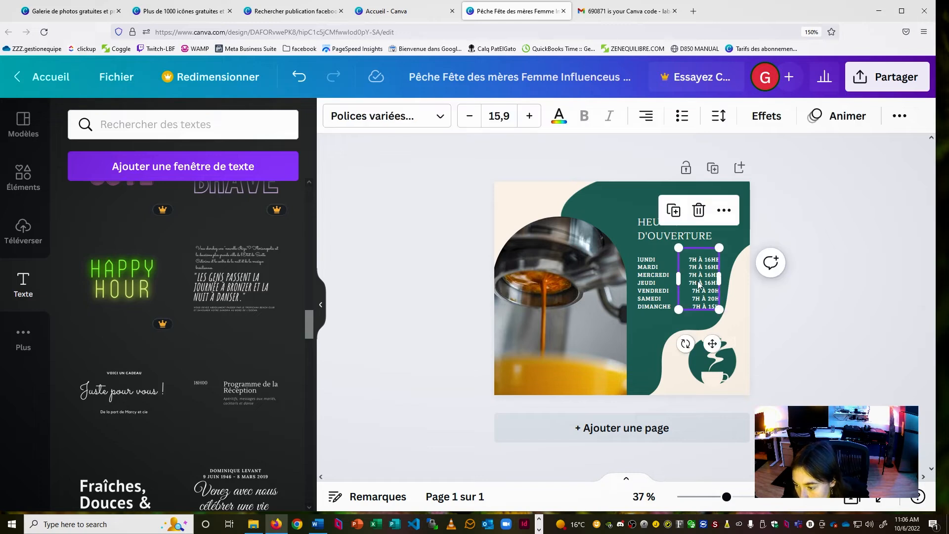
pyautogui.moveTo(694, 285); pyautogui.dragTo(686, 285)
pyautogui.click(776, 318)
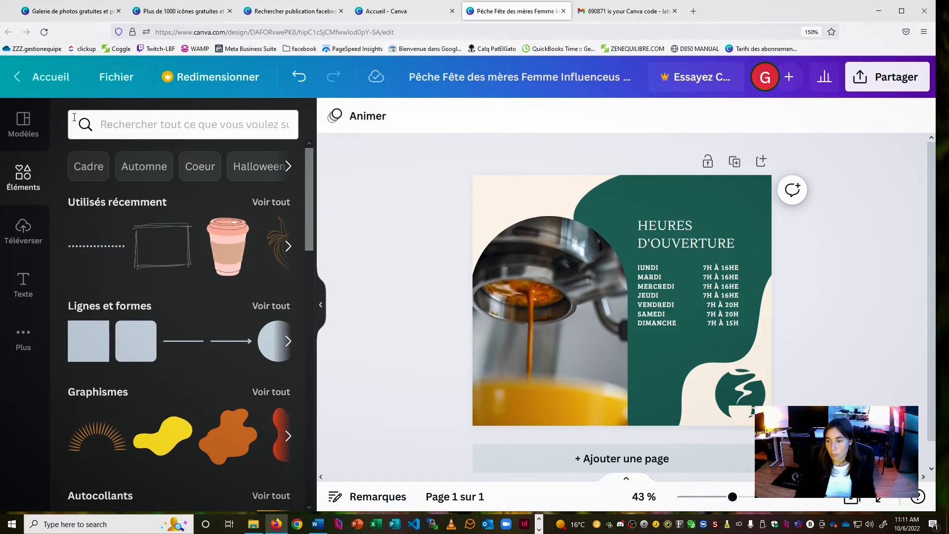
# Remove the stray E after 16H in the Monday to Thursday hours
pyautogui.click(728, 303)
pyautogui.click(731, 296)
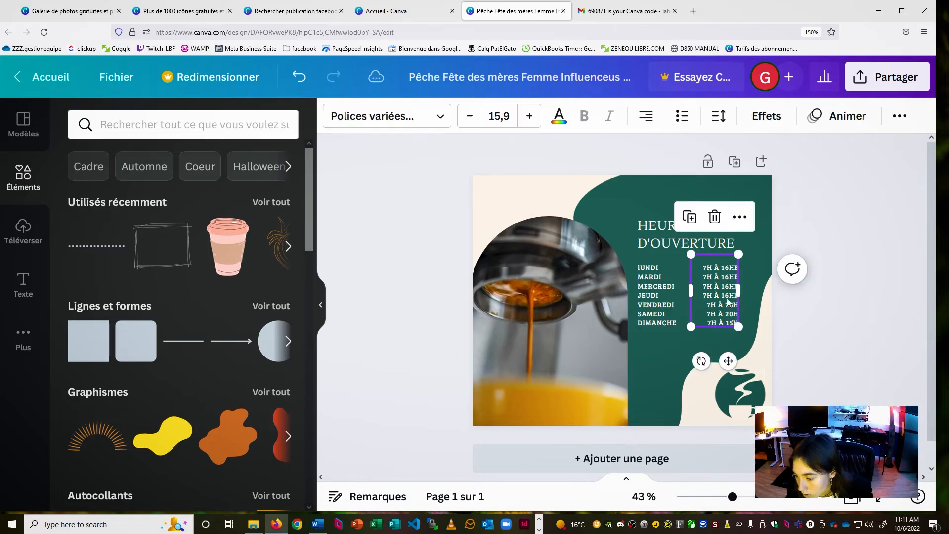
pyautogui.press('BackSpace')
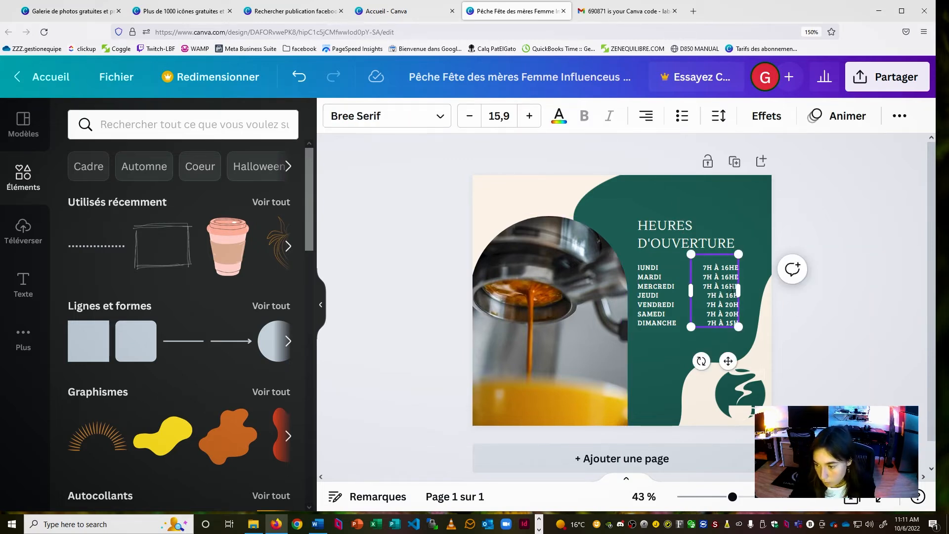
pyautogui.press('BackSpace')
pyautogui.click(741, 283)
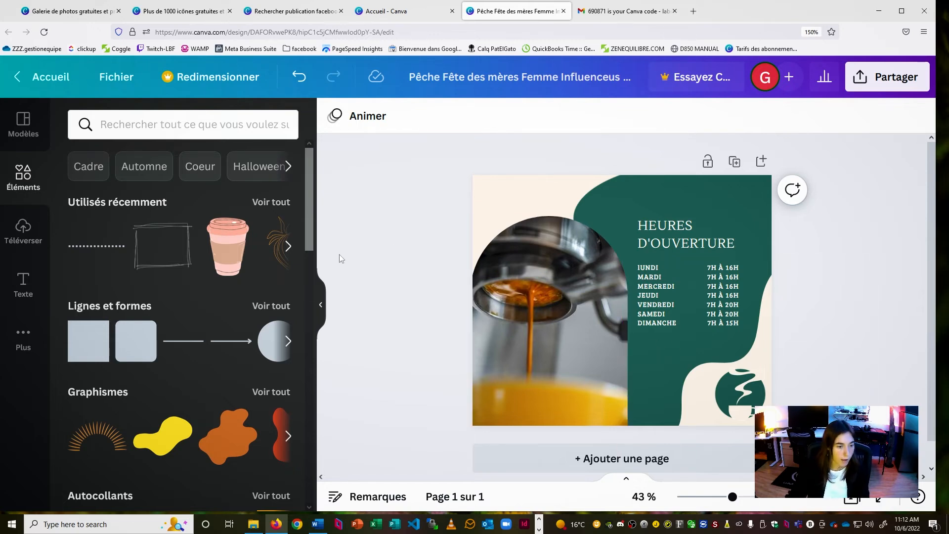
# Search the elements library for "café"
pyautogui.click(250, 118)
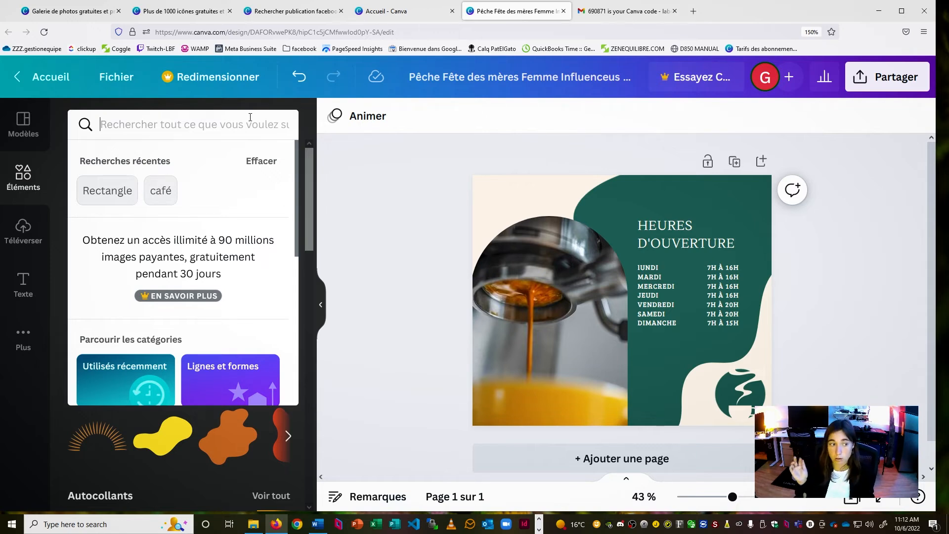
pyautogui.write('café')
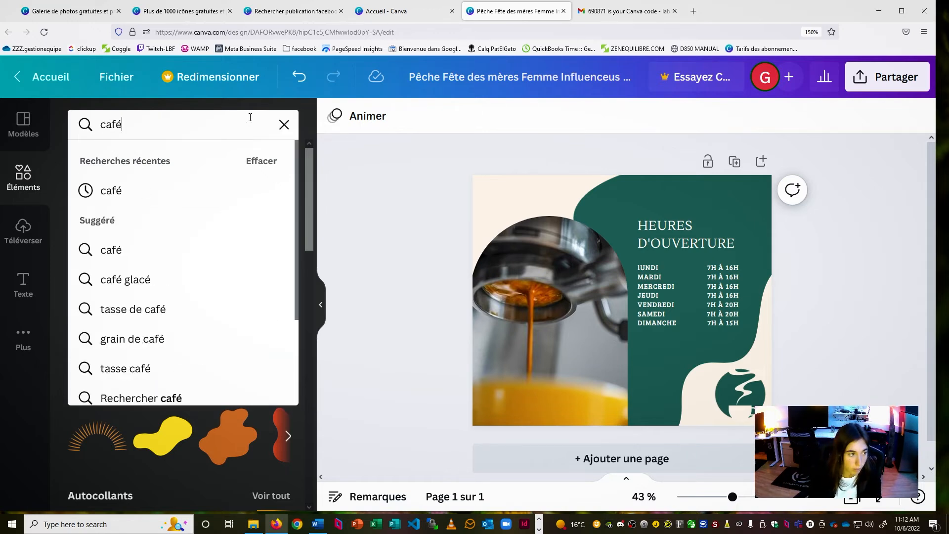
pyautogui.press('Return')
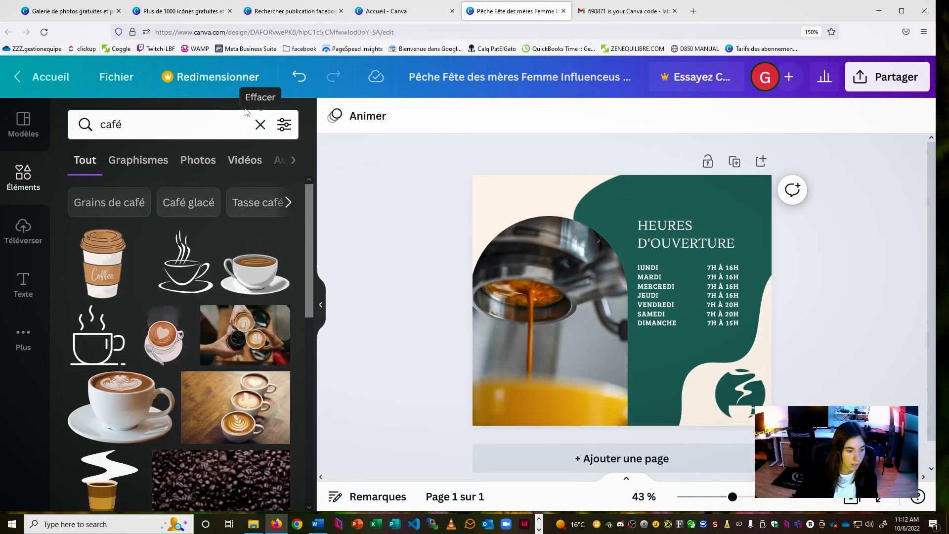
# Add the outlined three-bean coffee graphic from the café results and enlarge it over the upper-left corner of the post
pyautogui.scroll(-6, 226, 276)
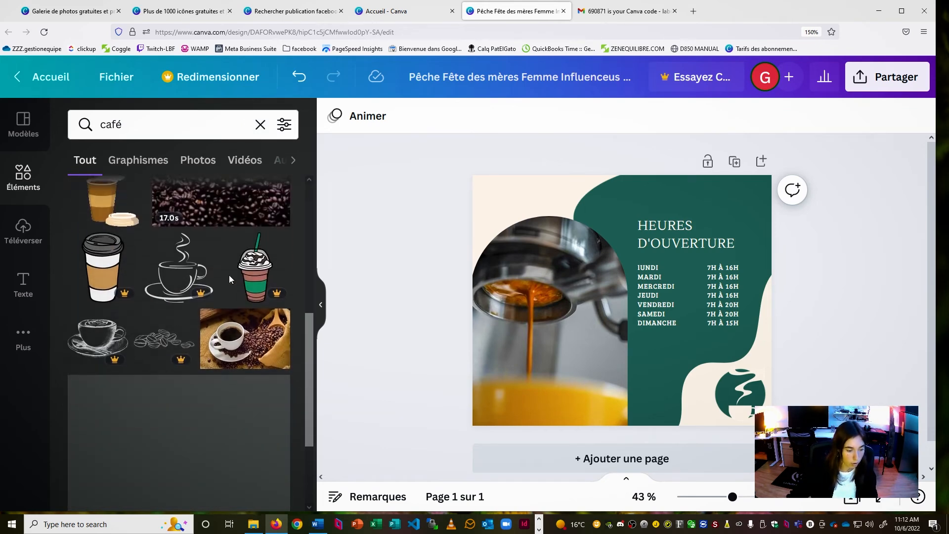
pyautogui.scroll(-10, 218, 240)
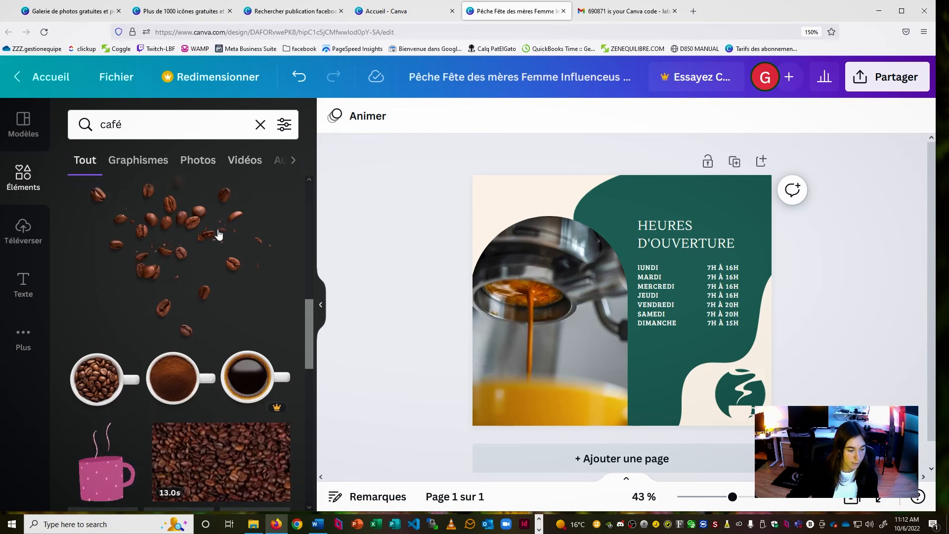
pyautogui.scroll(-2, 219, 234)
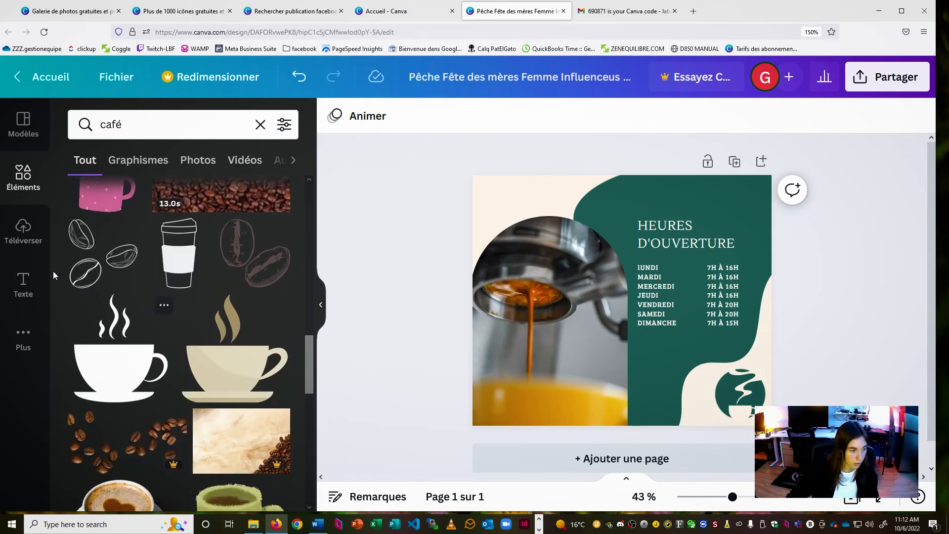
pyautogui.click(97, 274)
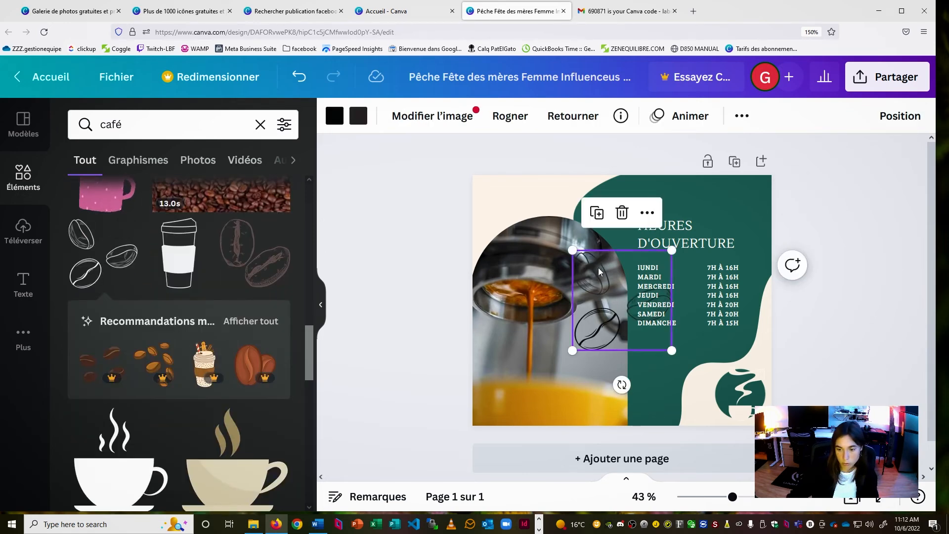
pyautogui.moveTo(618, 319); pyautogui.dragTo(532, 237)
pyautogui.moveTo(586, 168); pyautogui.dragTo(640, 155)
pyautogui.moveTo(602, 208); pyautogui.dragTo(601, 223)
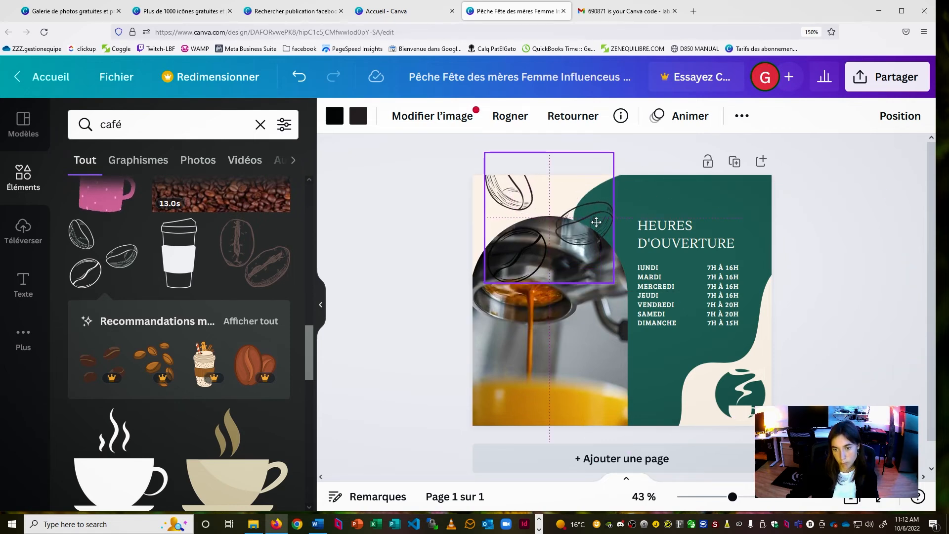
pyautogui.click(451, 234)
# Try the brown from the espresso photo's palette on both colours of the coffee bean graphic
pyautogui.click(518, 256)
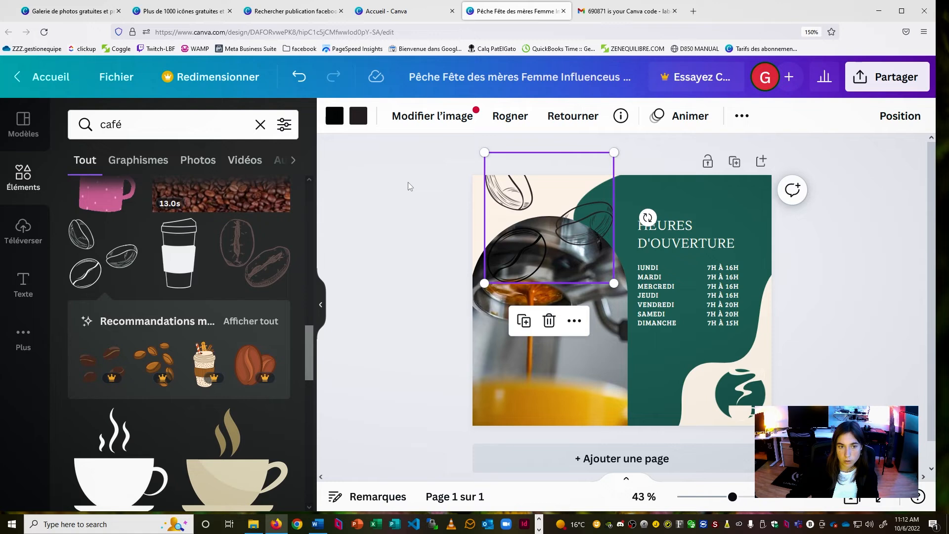
pyautogui.click(340, 120)
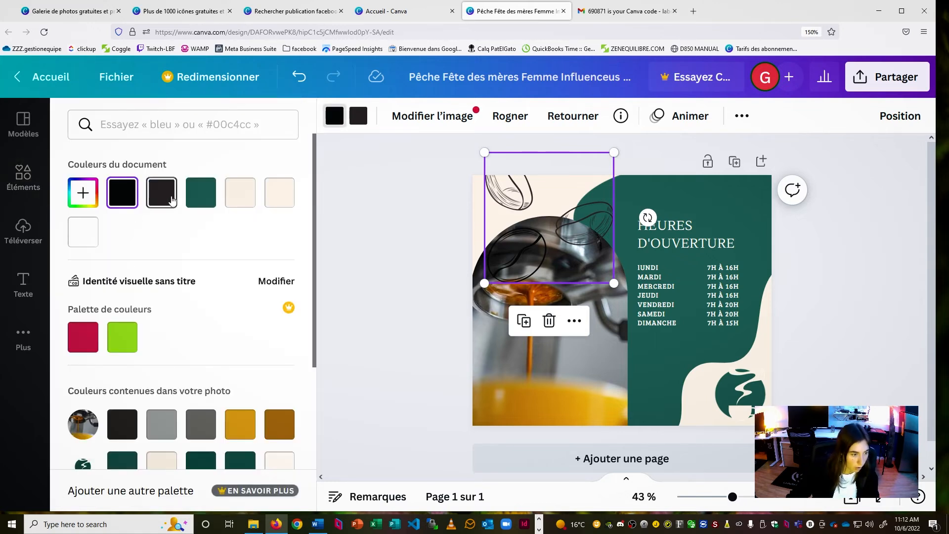
pyautogui.scroll(-2, 209, 364)
pyautogui.click(280, 340)
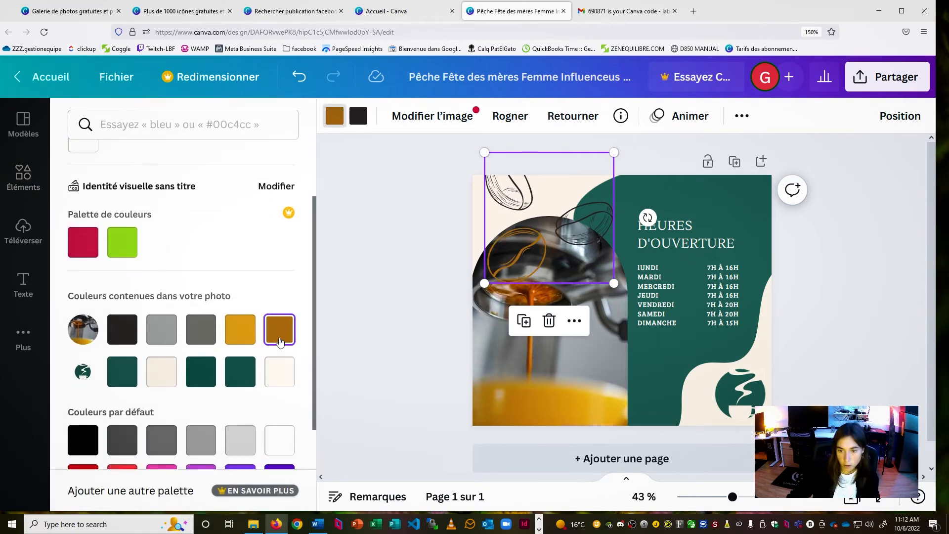
pyautogui.click(580, 220)
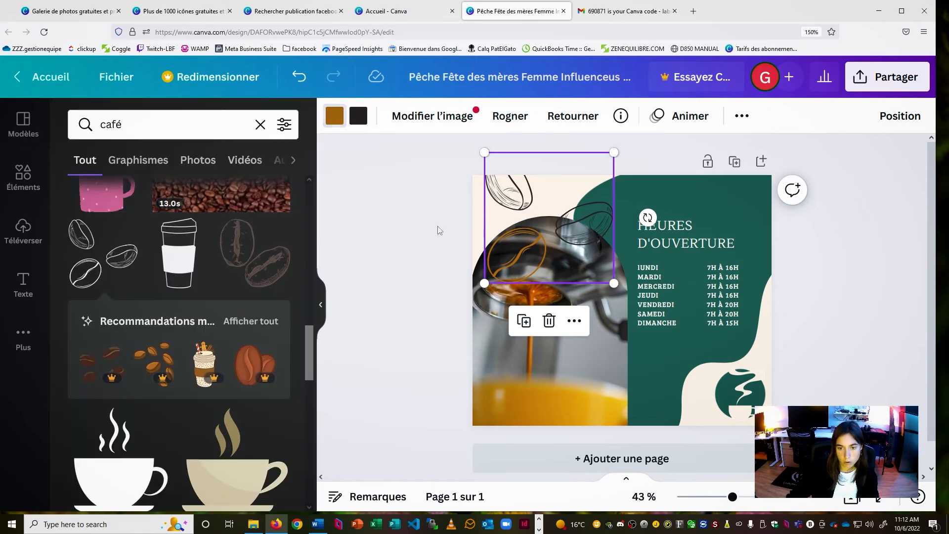
pyautogui.click(360, 116)
pyautogui.click(280, 423)
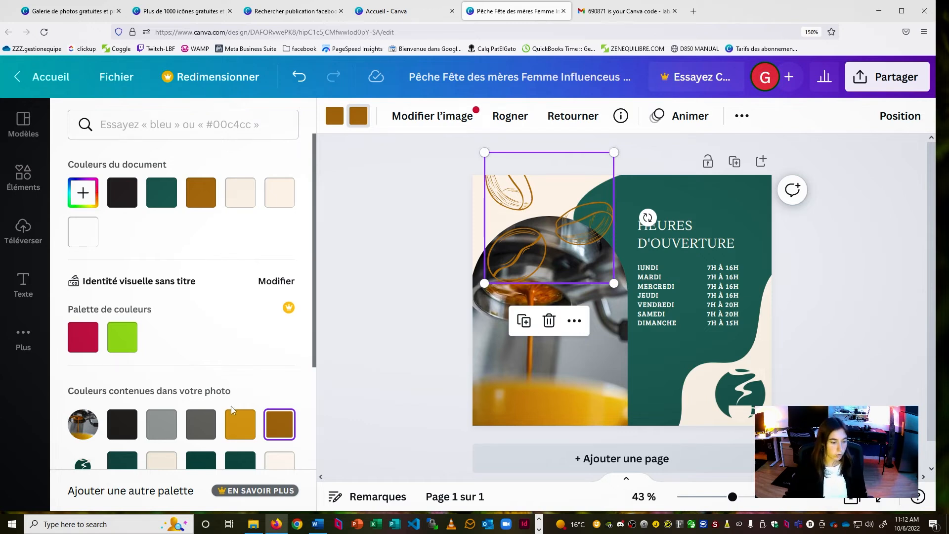
# Try the dark grey from the espresso photo's palette on both colours of the coffee bean graphic
pyautogui.click(202, 424)
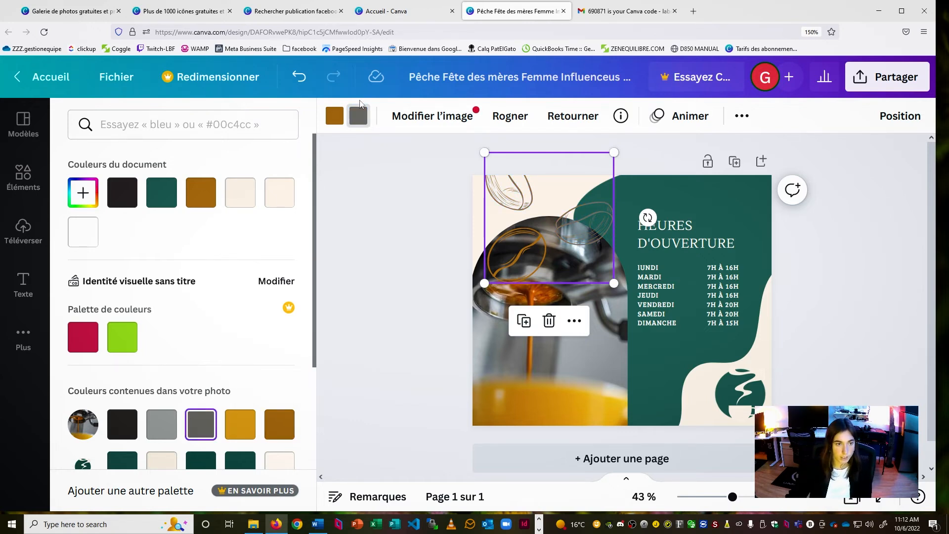
pyautogui.click(336, 116)
pyautogui.click(202, 424)
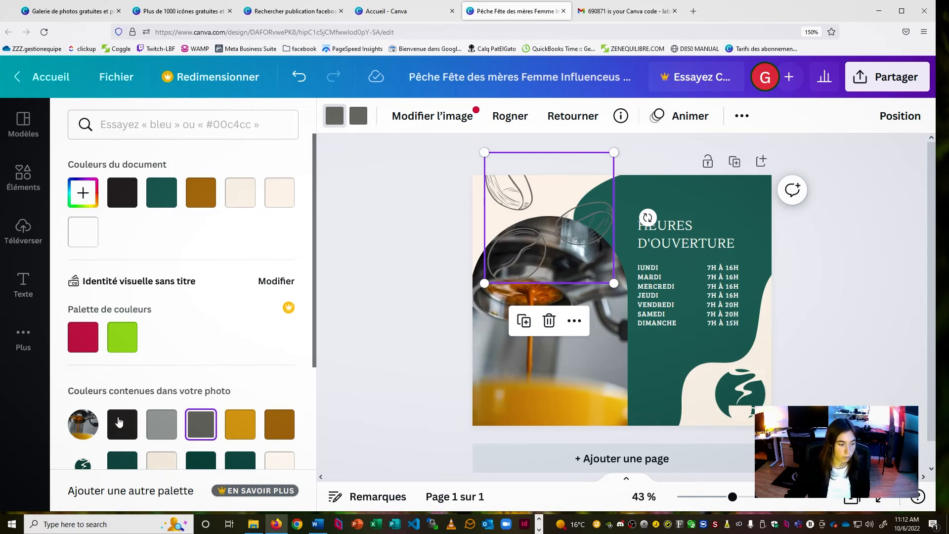
# Recolour both bean colours with the photo's near-black and rotate the graphic so two beans sit on the cream area above the photo
pyautogui.click(119, 423)
pyautogui.click(358, 116)
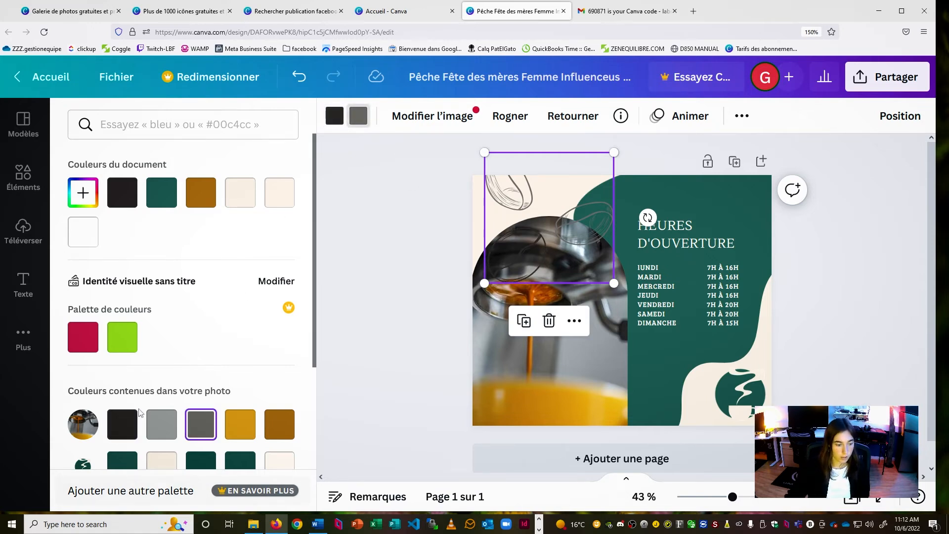
pyautogui.click(131, 423)
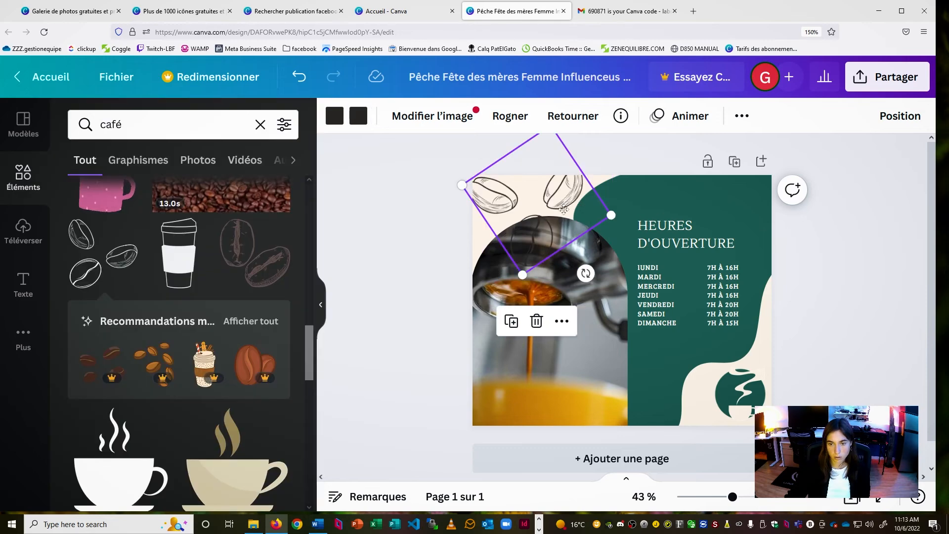
pyautogui.moveTo(559, 200)
pyautogui.mouseDown()
pyautogui.moveTo(559, 219)
pyautogui.moveTo(559, 201)
pyautogui.mouseUp()
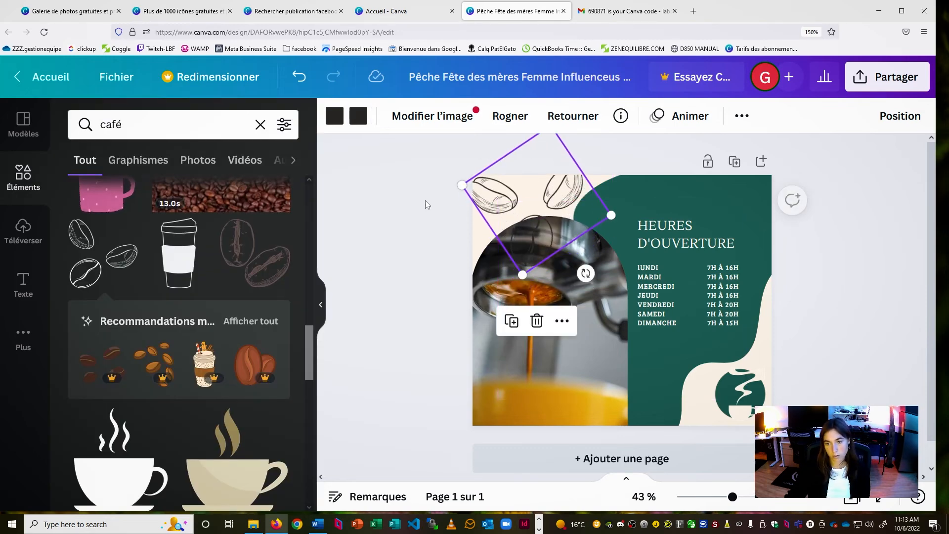
pyautogui.click(420, 326)
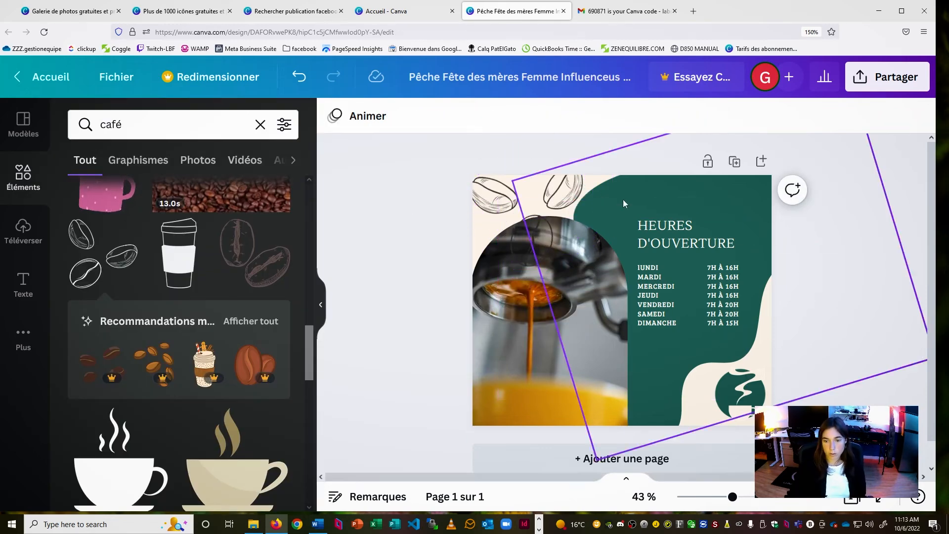
pyautogui.click(525, 248)
pyautogui.click(454, 289)
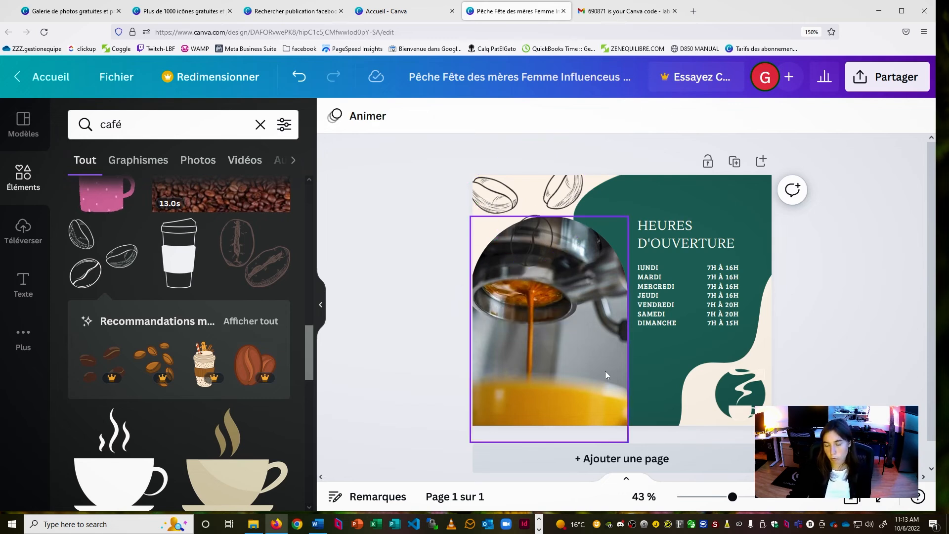
# Shift the coffee cup logo slightly left within the cream shape in the lower-right corner
pyautogui.scroll(-2, 817, 257)
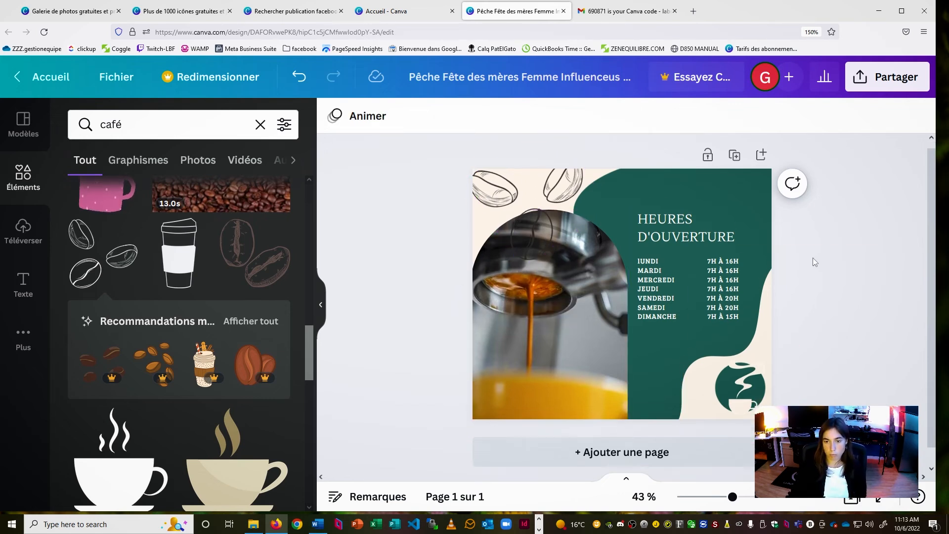
pyautogui.scroll(-1, 816, 262)
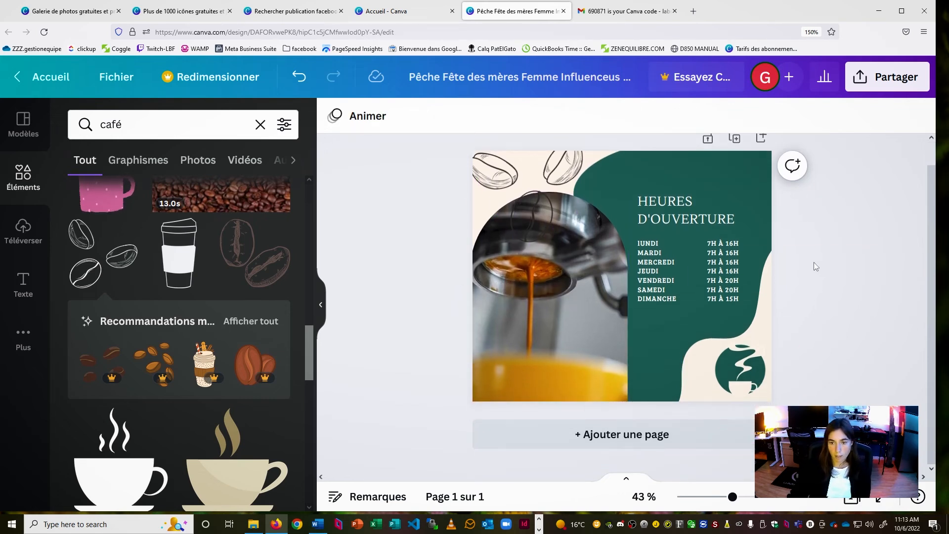
pyautogui.scroll(1, 813, 262)
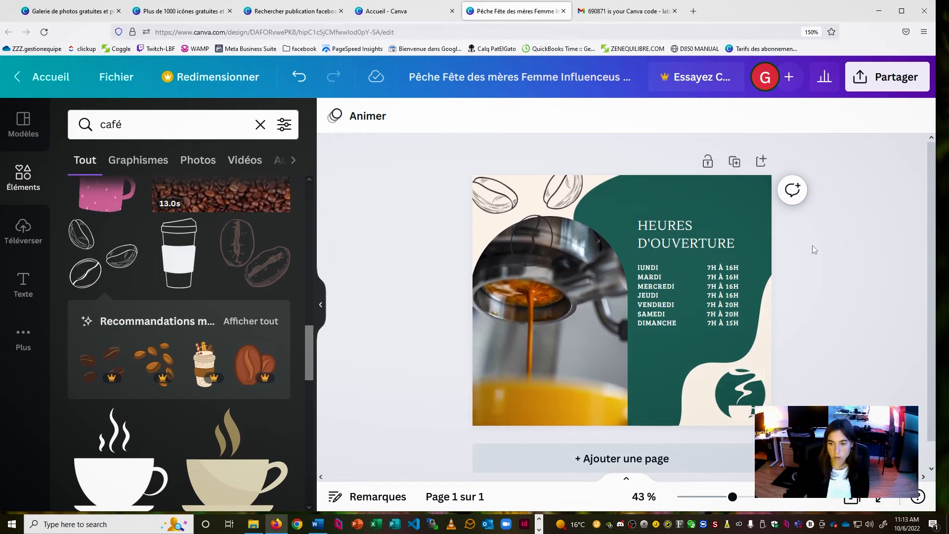
pyautogui.scroll(-1, 814, 239)
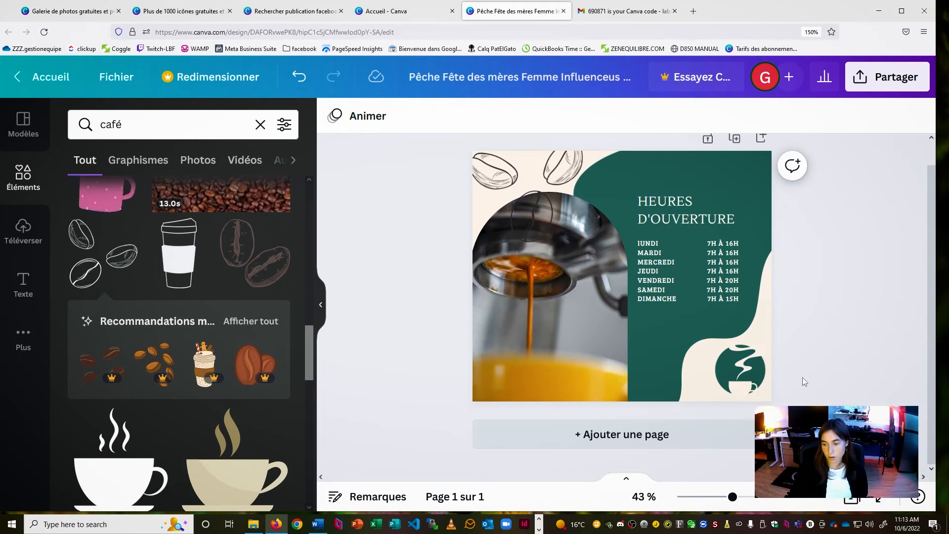
pyautogui.click(757, 377)
pyautogui.moveTo(757, 377); pyautogui.dragTo(749, 377)
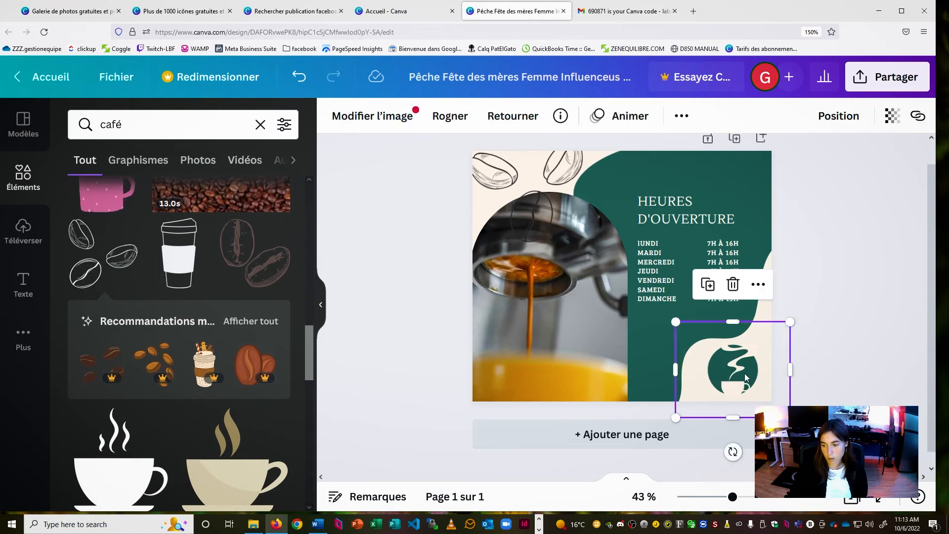
pyautogui.click(356, 205)
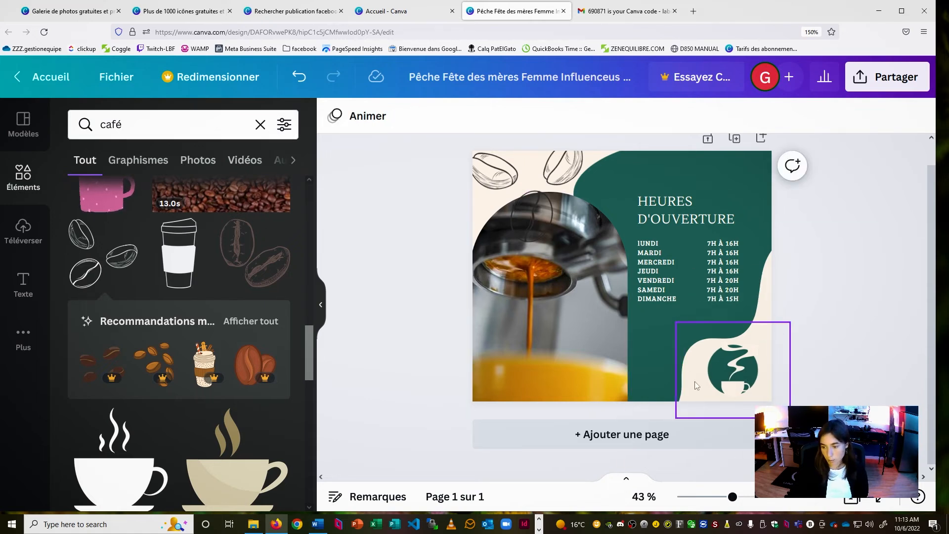
# Clear the café search and insert the "30% DE RÉDUCTION" font combination from the text presets
pyautogui.click(261, 125)
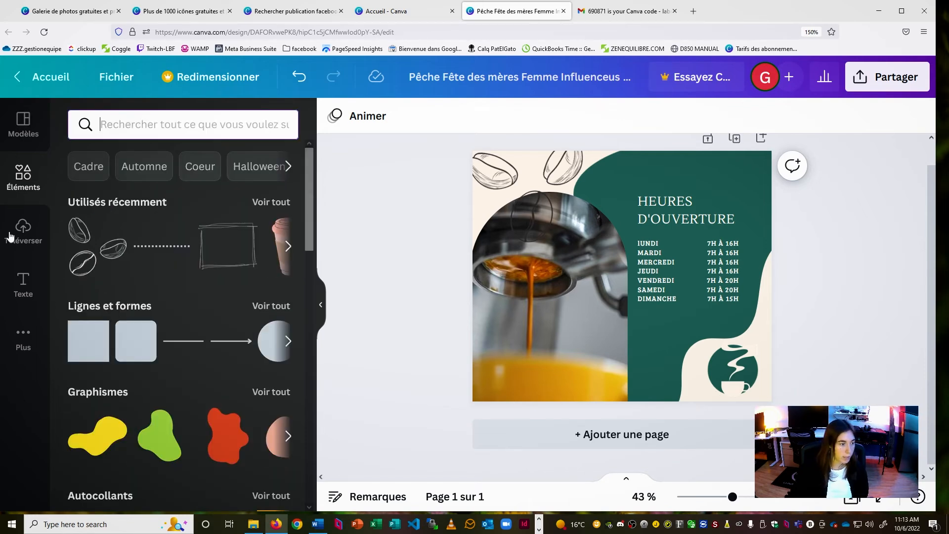
pyautogui.click(36, 284)
pyautogui.scroll(-5, 195, 297)
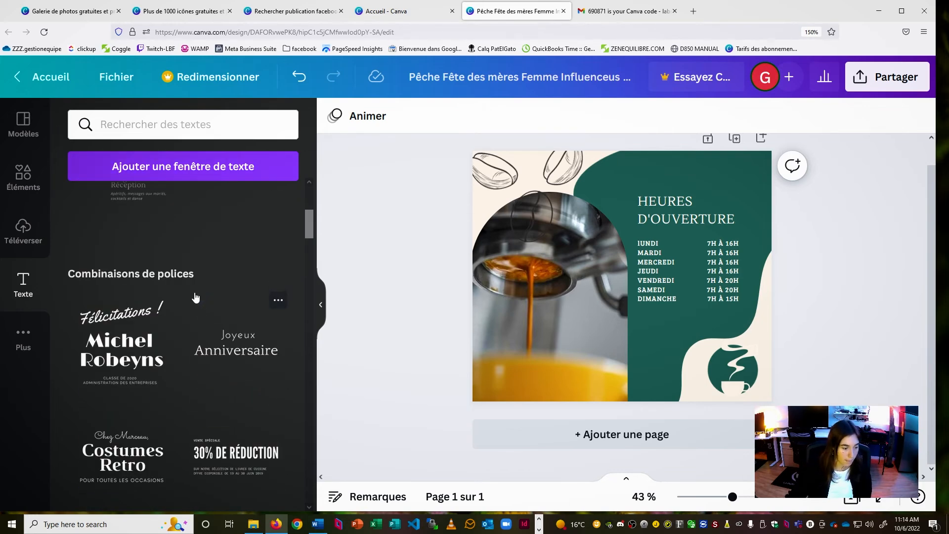
pyautogui.scroll(5, 195, 297)
pyautogui.scroll(-4, 196, 296)
pyautogui.scroll(1, 194, 296)
pyautogui.scroll(-4, 194, 297)
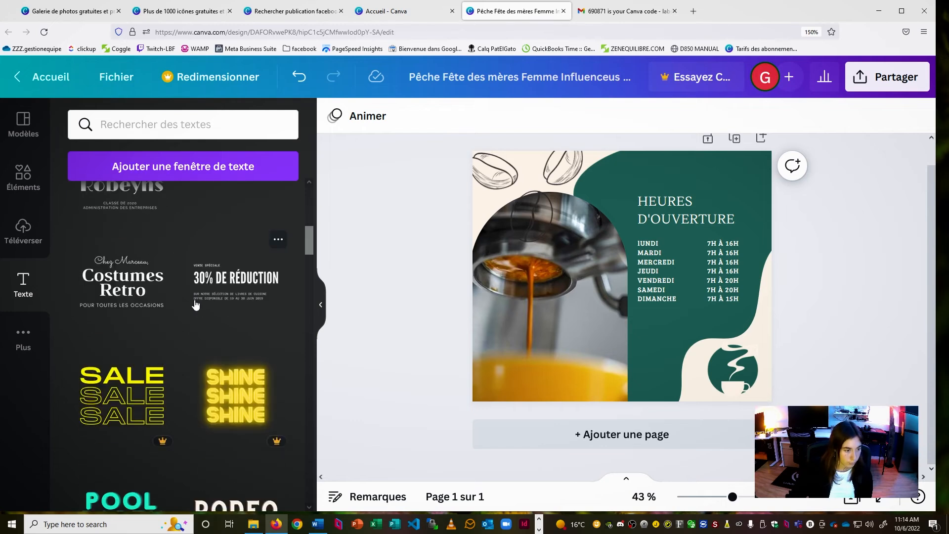
pyautogui.scroll(-2, 196, 306)
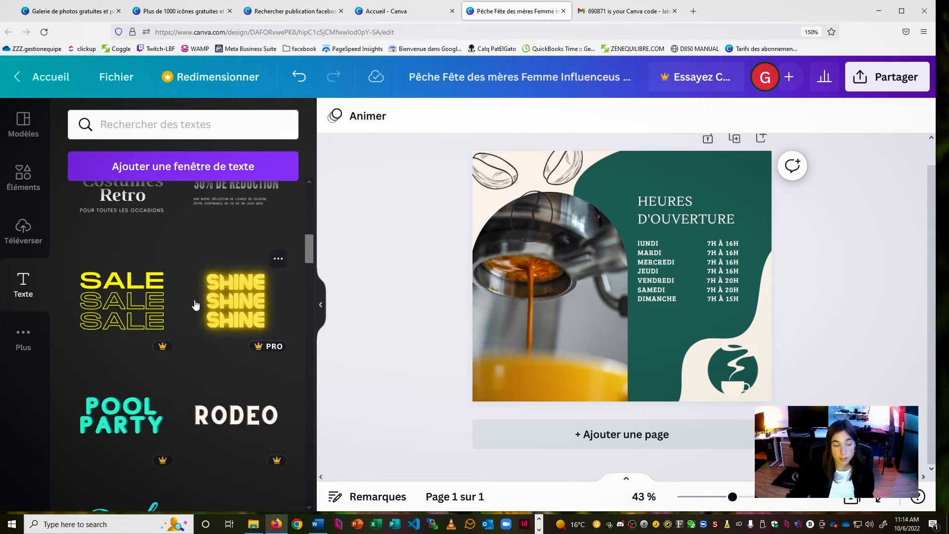
pyautogui.scroll(2, 193, 297)
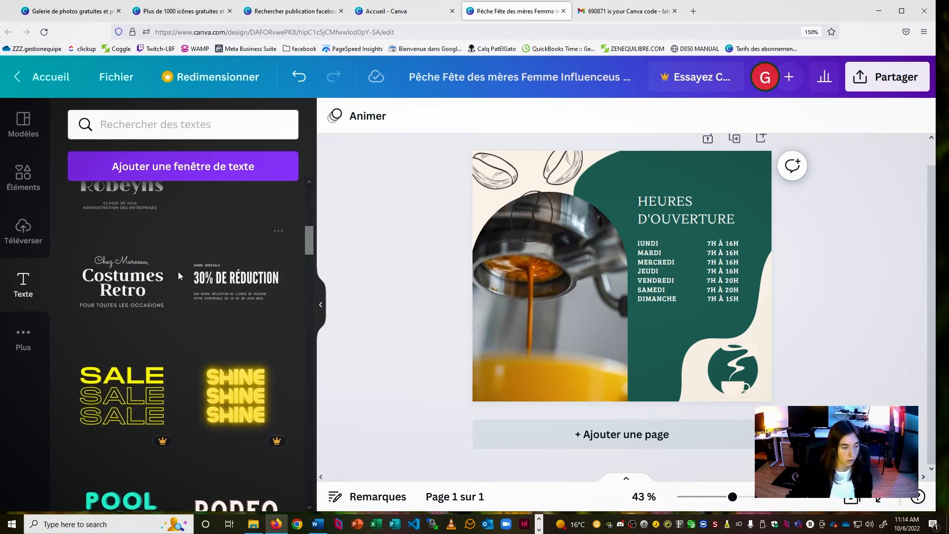
pyautogui.scroll(-1, 178, 276)
pyautogui.click(236, 238)
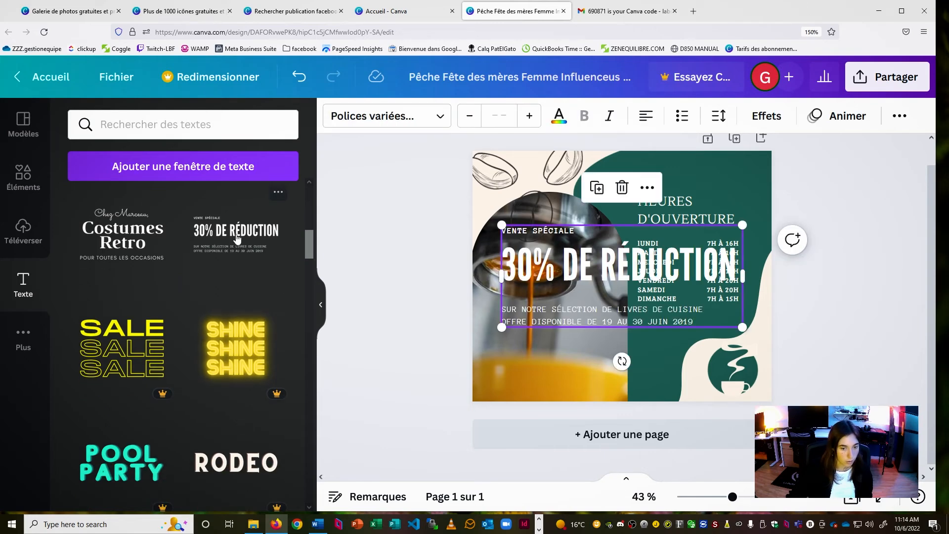
# Delete the preset's description and "VENTE SPÉCIALE" lines, and move the remaining heading down below the opening hours
pyautogui.click(623, 318)
pyautogui.press('Delete')
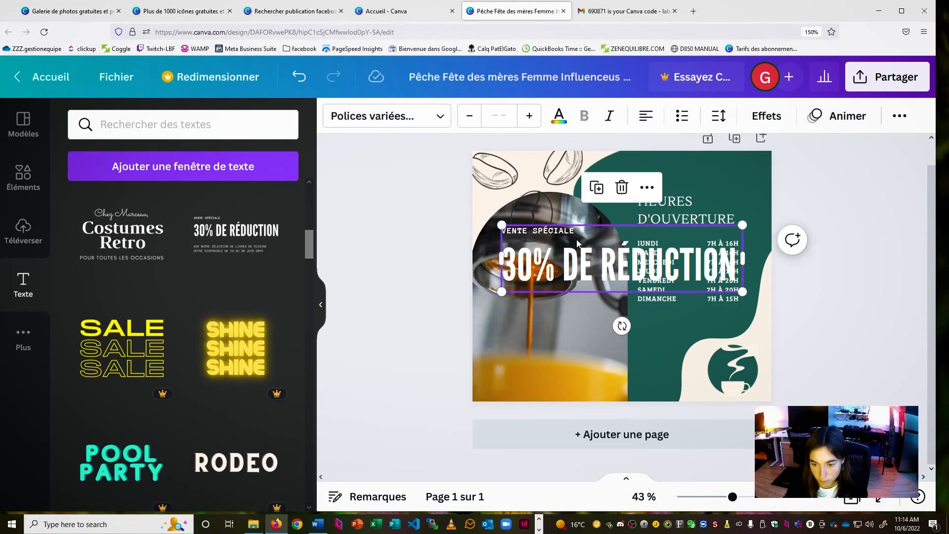
pyautogui.moveTo(577, 243); pyautogui.dragTo(576, 324)
pyautogui.click(537, 311)
pyautogui.press('Delete')
# Replace the "30% DE RÉDUCTION" text with "LE PETIT CORSÉ" and colour it the document's dark green
pyautogui.doubleClick(565, 344)
pyautogui.hotkey('ctrl', 'a')
pyautogui.press('BackSpace')
pyautogui.write('LE')
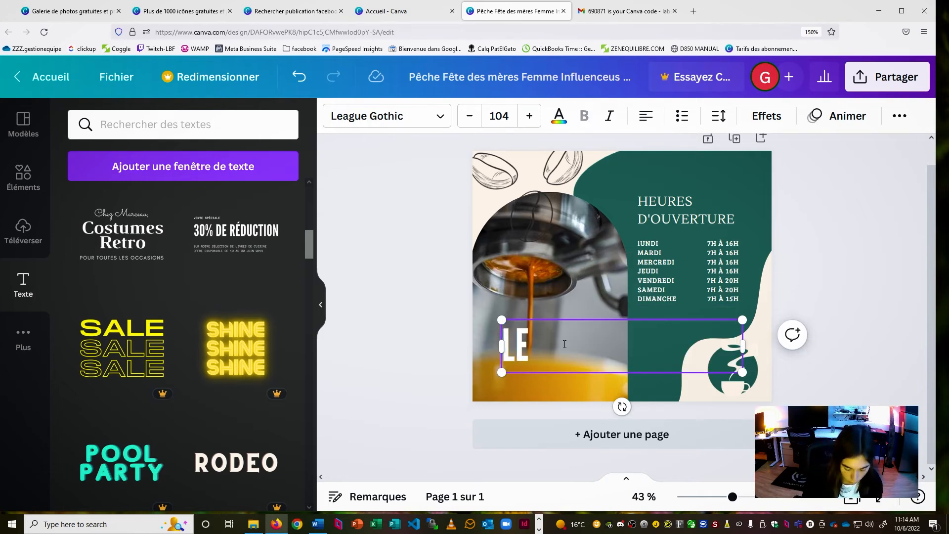
pyautogui.write(' PETIT COR')
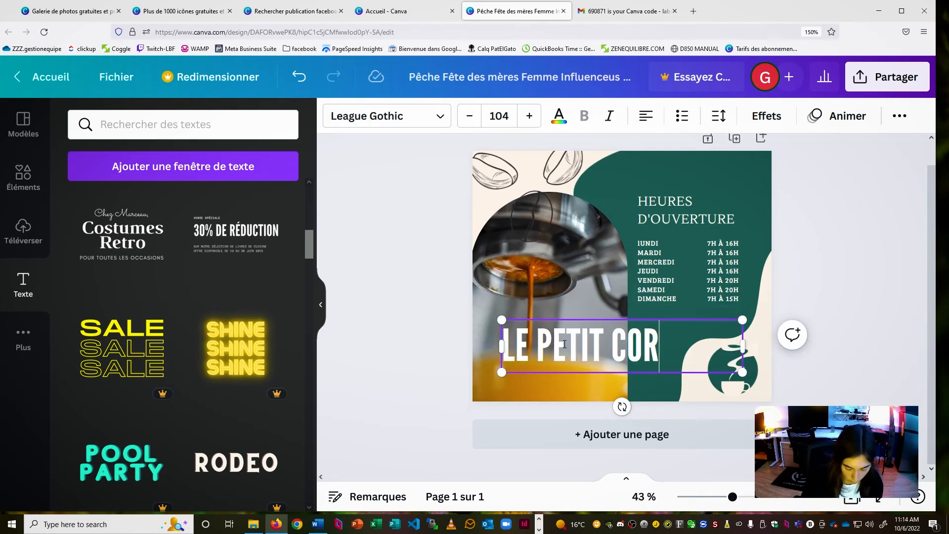
pyautogui.write('SÉ')
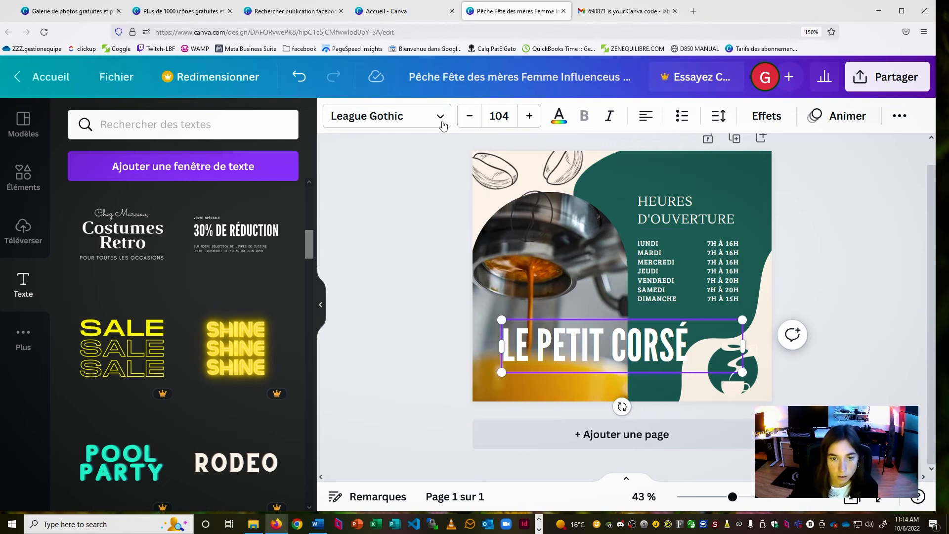
pyautogui.click(559, 116)
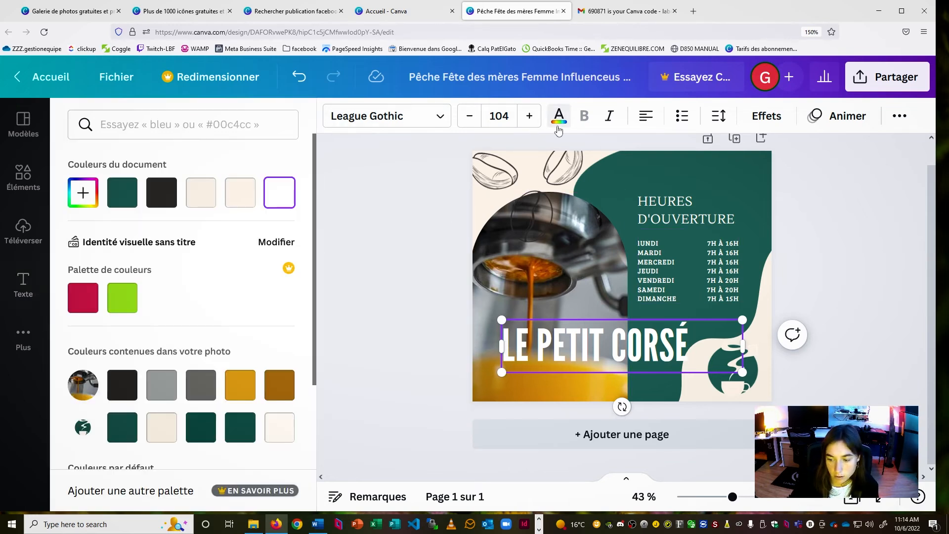
pyautogui.click(127, 196)
# Shrink the "LE PETIT CORSÉ" text, place it at the base of the cream shape, and shift the cup logo slightly up-left above it
pyautogui.moveTo(743, 320); pyautogui.dragTo(547, 362)
pyautogui.moveTo(538, 407); pyautogui.dragTo(770, 444)
pyautogui.click(727, 366)
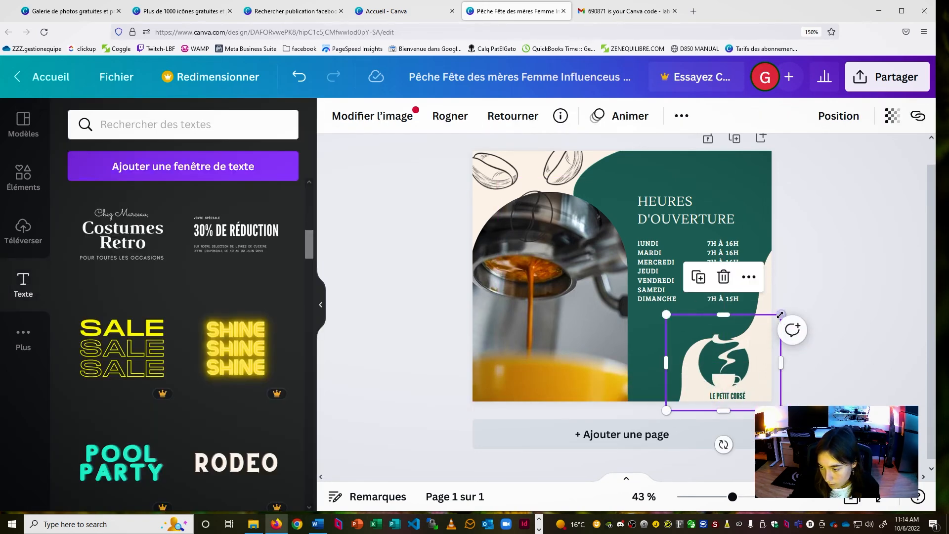
# Scale the cup logo down slightly so it sits above the "LE PETIT CORSÉ" text inside the cream shape
pyautogui.click(792, 332)
pyautogui.click(792, 312)
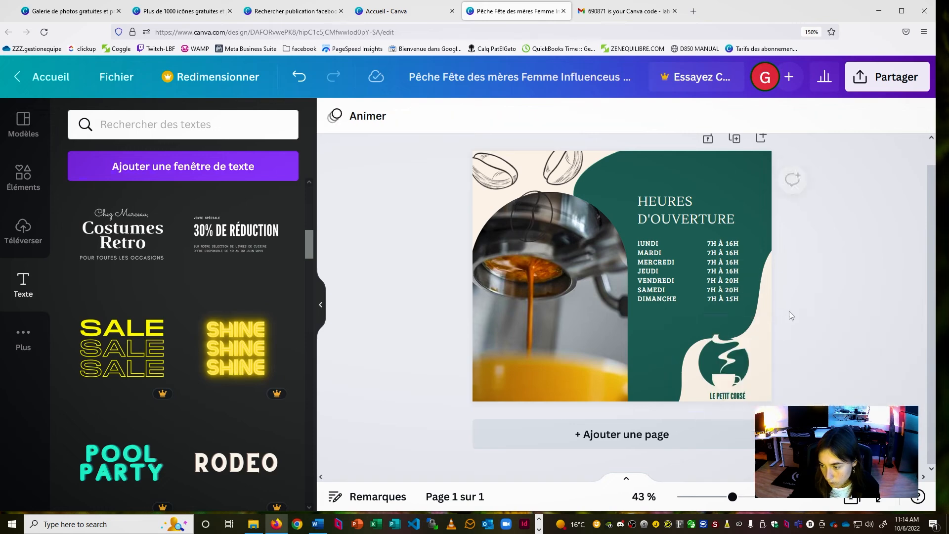
pyautogui.click(734, 384)
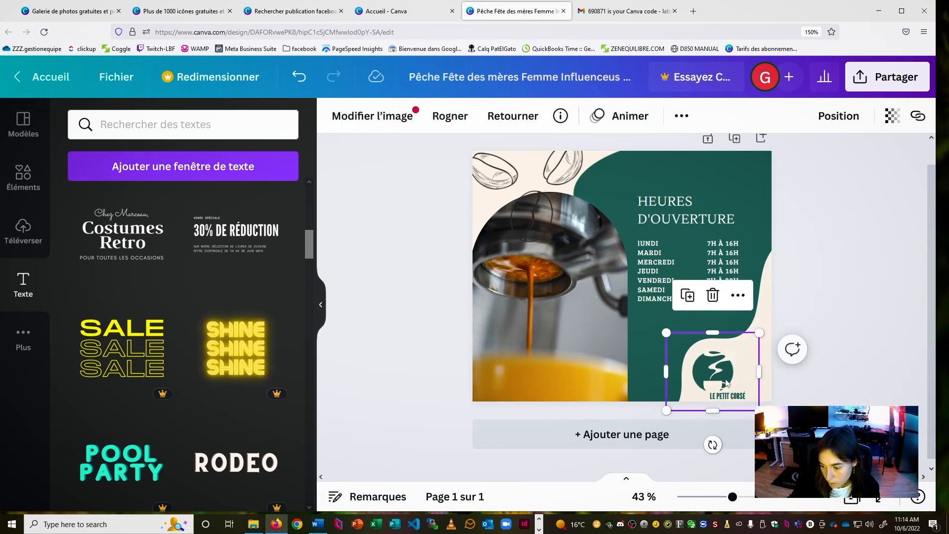
# Fine-tune the position of the "LE PETIT CORSÉ" text so it is centred under the cup logo
pyautogui.click(728, 394)
pyautogui.click(732, 464)
pyautogui.moveTo(732, 497); pyautogui.dragTo(748, 497)
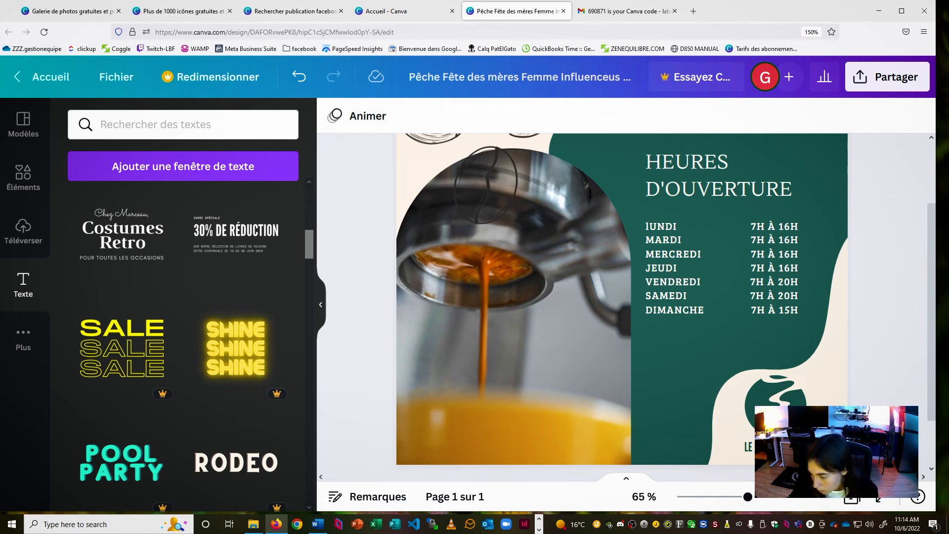
pyautogui.click(777, 448)
pyautogui.moveTo(778, 448); pyautogui.dragTo(783, 447)
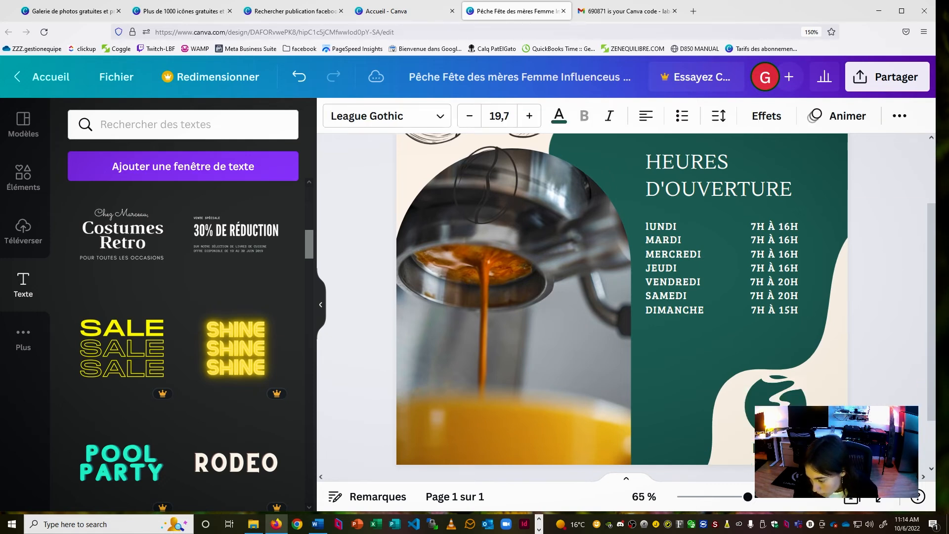
pyautogui.click(885, 286)
pyautogui.scroll(1, 885, 286)
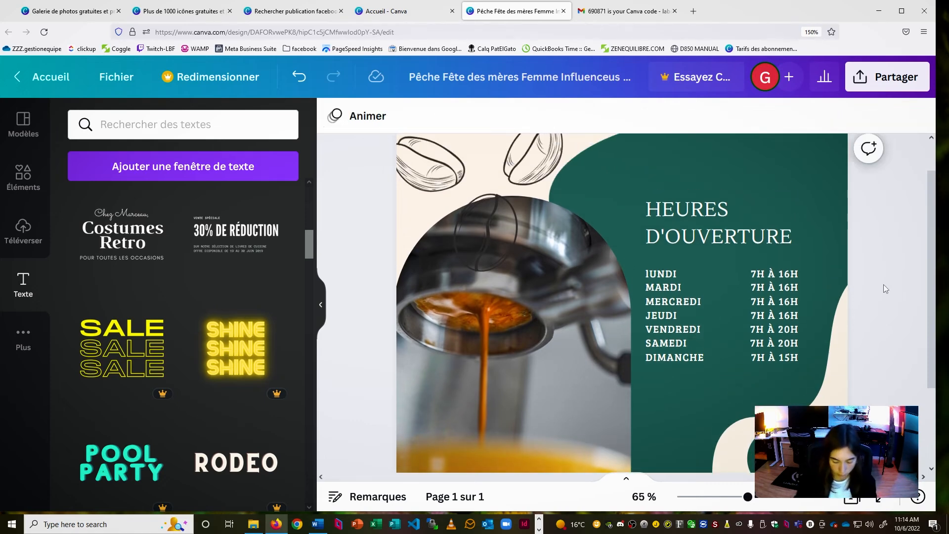
pyautogui.scroll(-3, 883, 283)
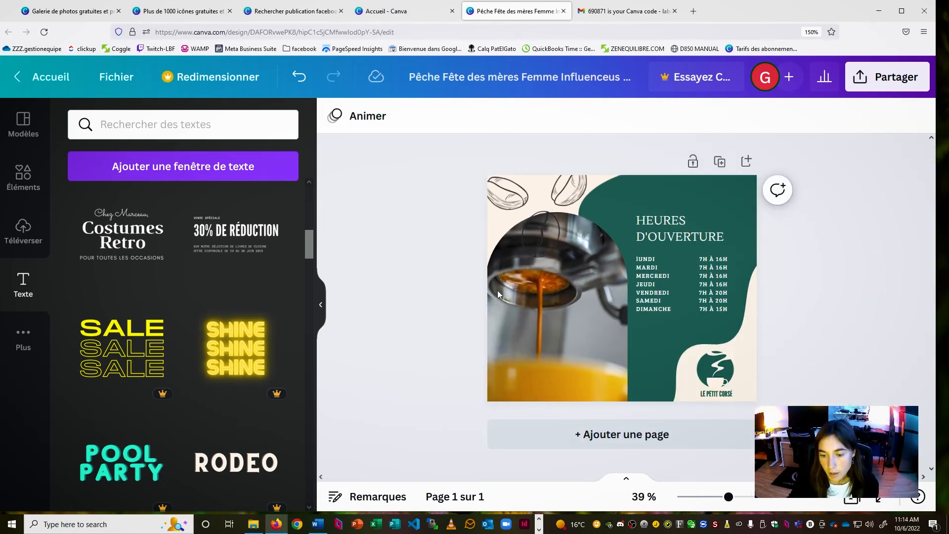
# Bring the arched espresso photo to the front, above the coffee bean drawings
pyautogui.click(530, 312)
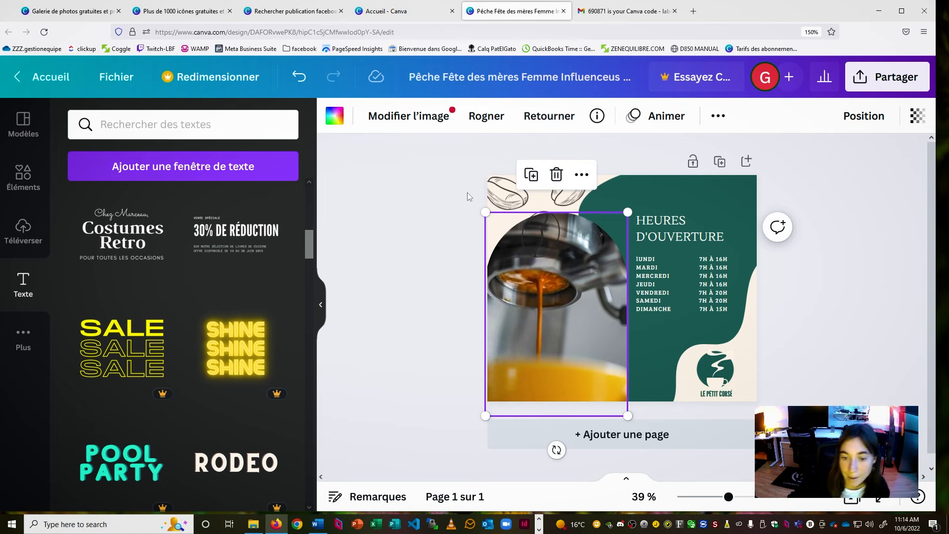
pyautogui.click(507, 195)
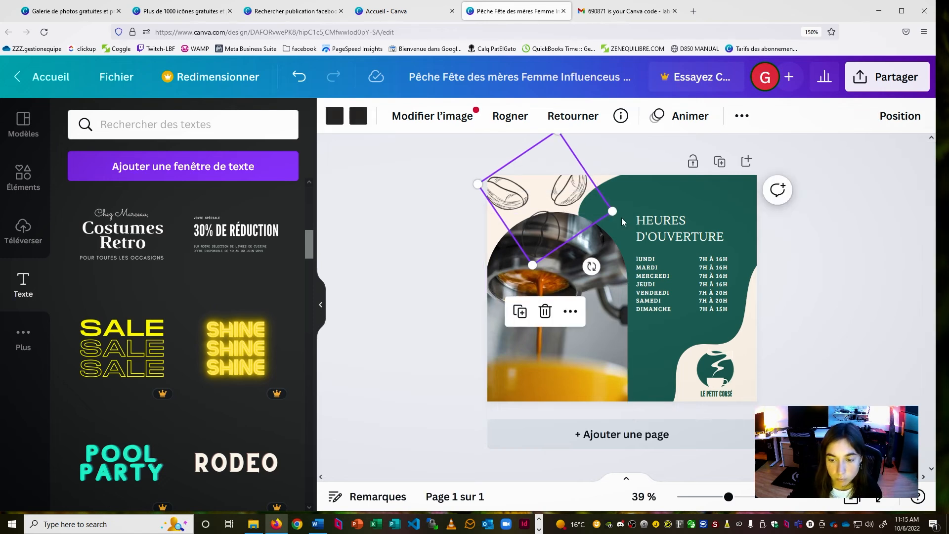
pyautogui.click(461, 176)
pyautogui.click(545, 212)
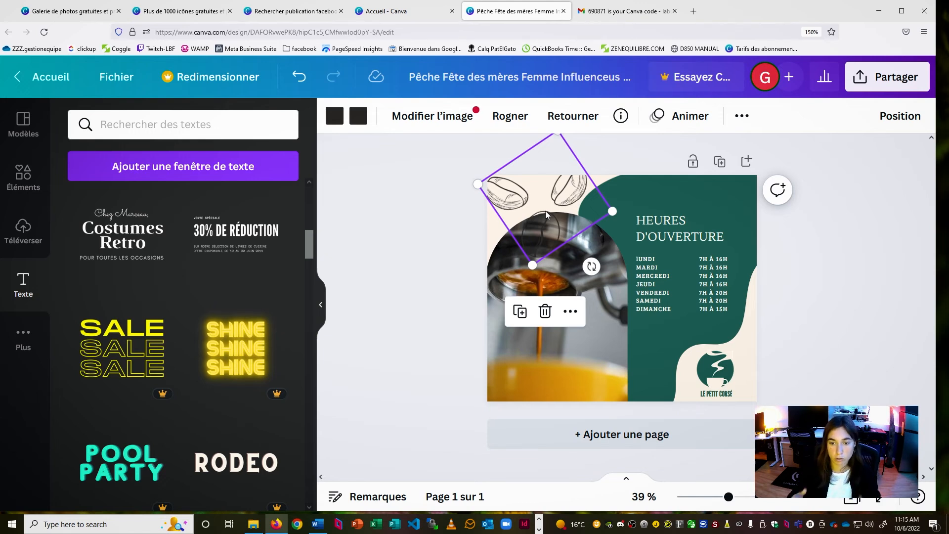
pyautogui.click(499, 273)
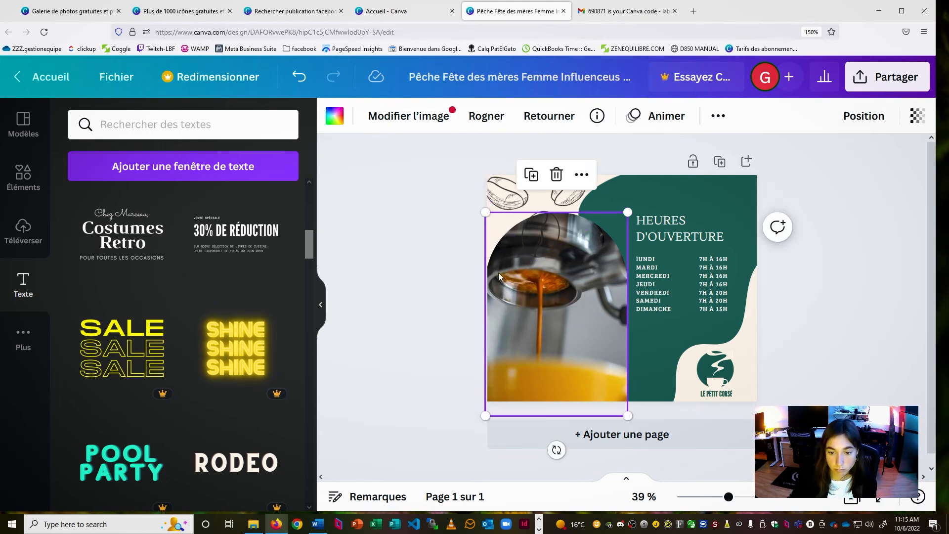
pyautogui.click(452, 227)
pyautogui.click(583, 260)
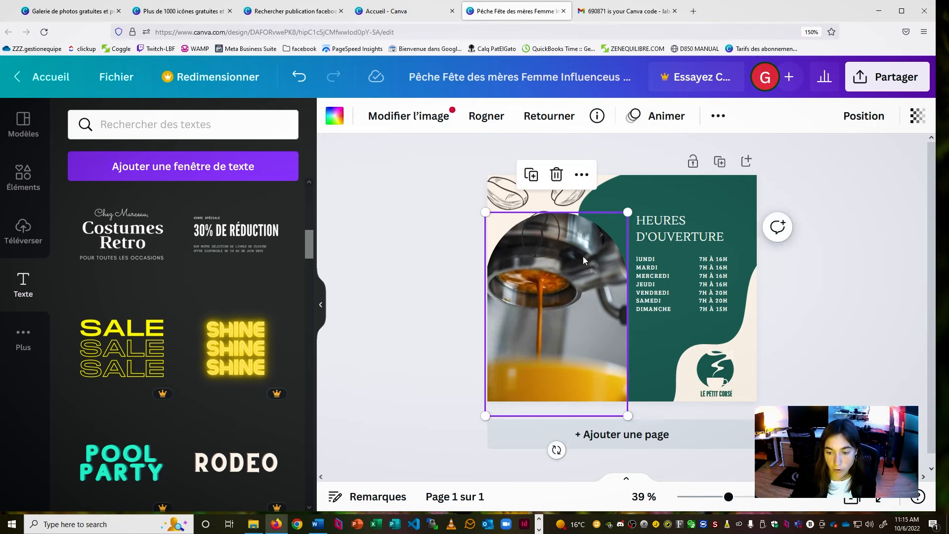
pyautogui.rightClick(583, 256)
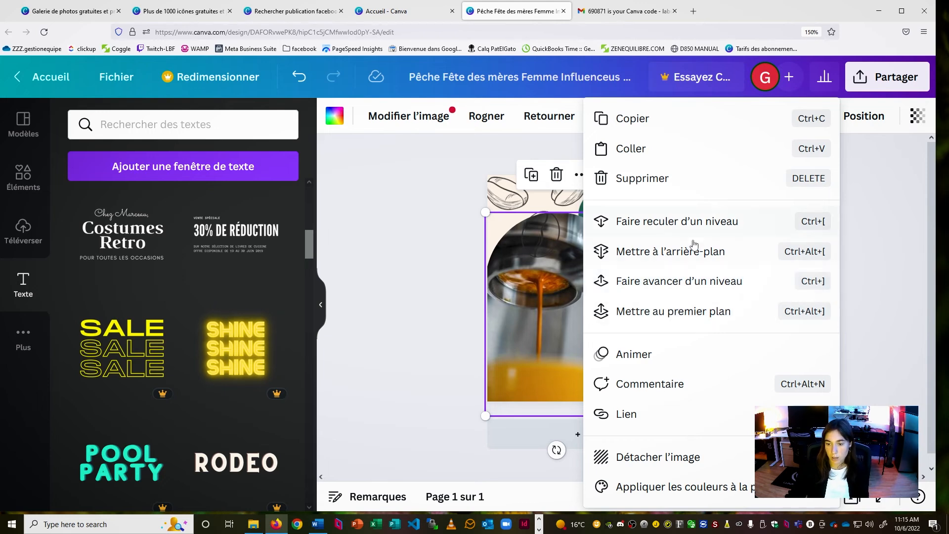
pyautogui.click(685, 311)
pyautogui.click(414, 263)
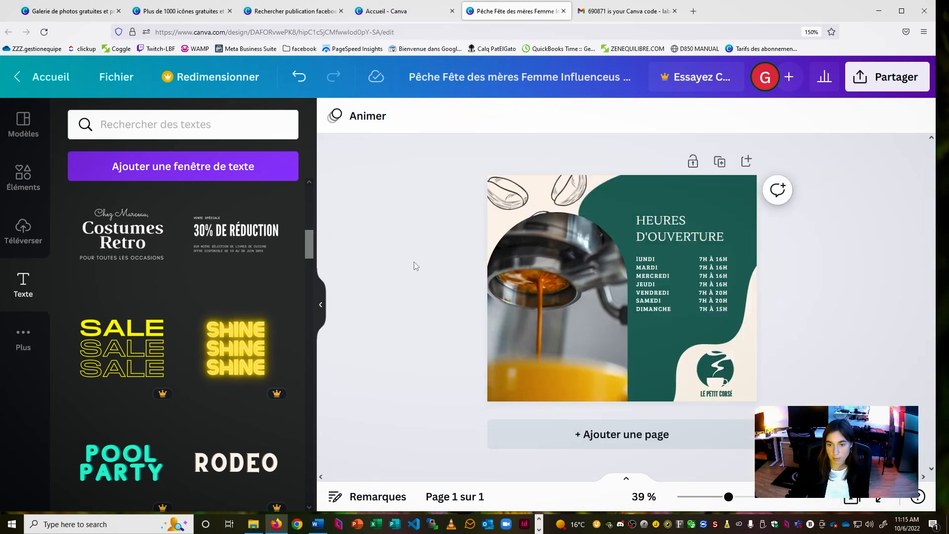
# Send the arched espresso photo one level backward, behind the coffee bean drawings
pyautogui.click(576, 204)
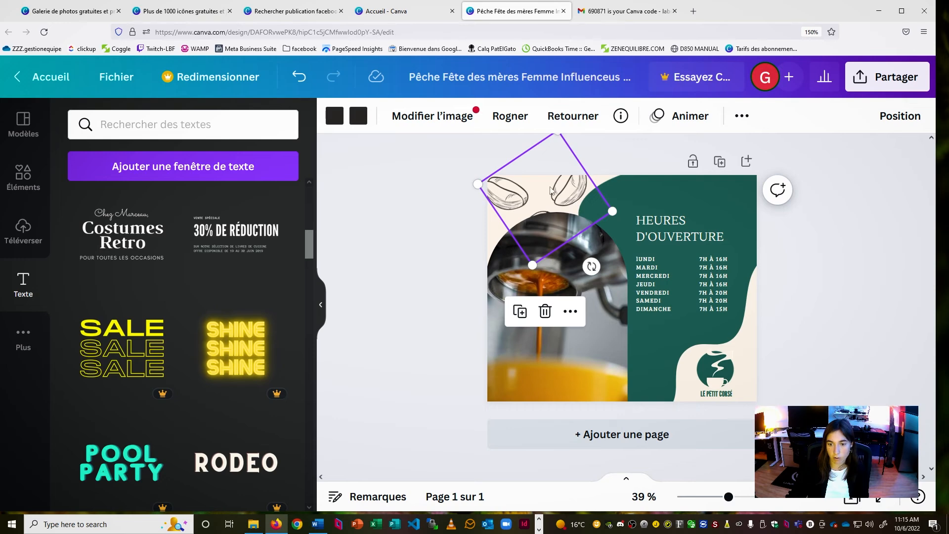
pyautogui.click(560, 367)
pyautogui.rightClick(580, 372)
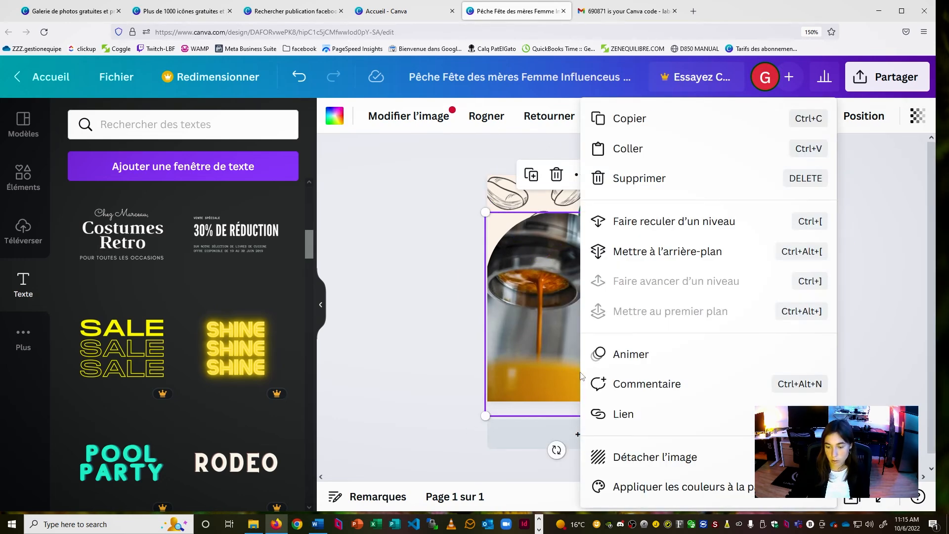
pyautogui.click(679, 232)
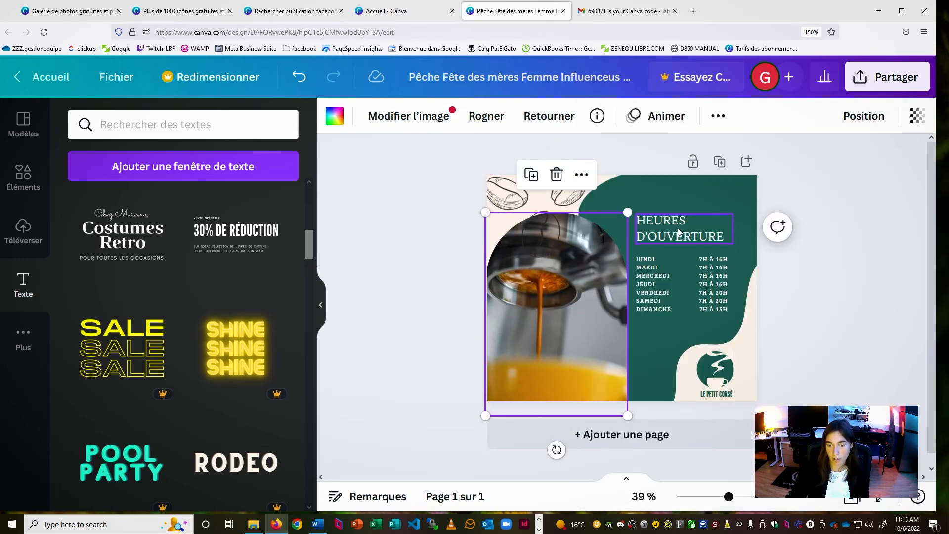
pyautogui.click(432, 292)
# Bring the dark green shape to the front, over the photo and the opening hours
pyautogui.click(669, 201)
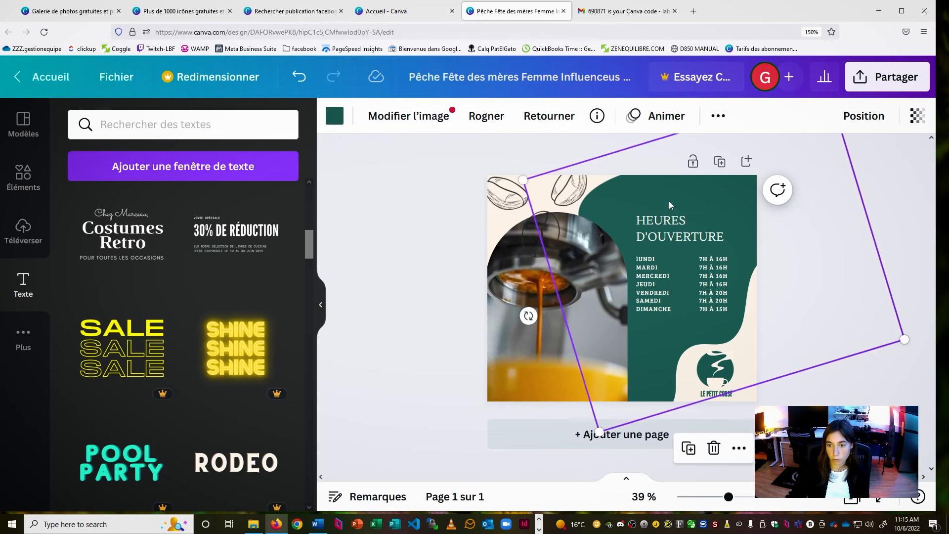
pyautogui.rightClick(669, 200)
pyautogui.click(745, 386)
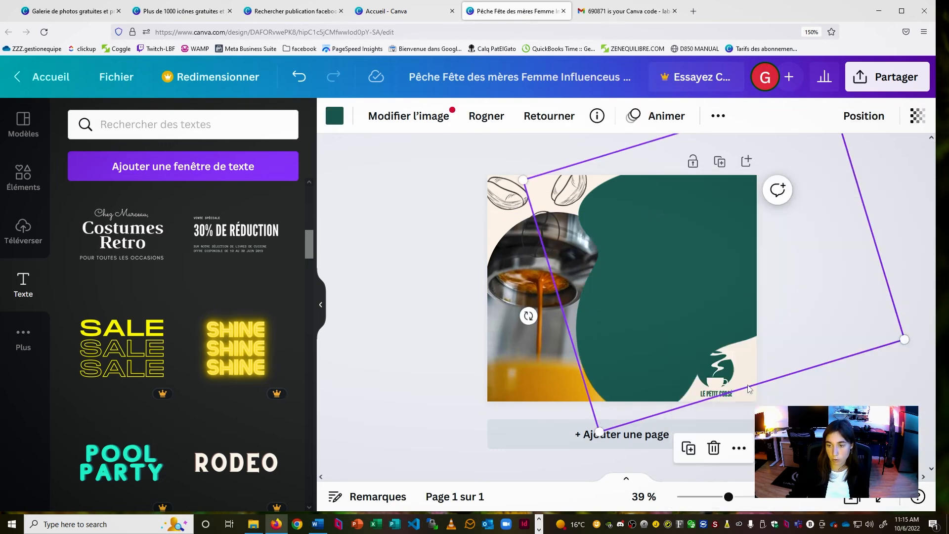
# Send the dark green shape to the back, behind the photo, texts and logo
pyautogui.rightClick(705, 259)
pyautogui.click(733, 224)
pyautogui.rightClick(732, 224)
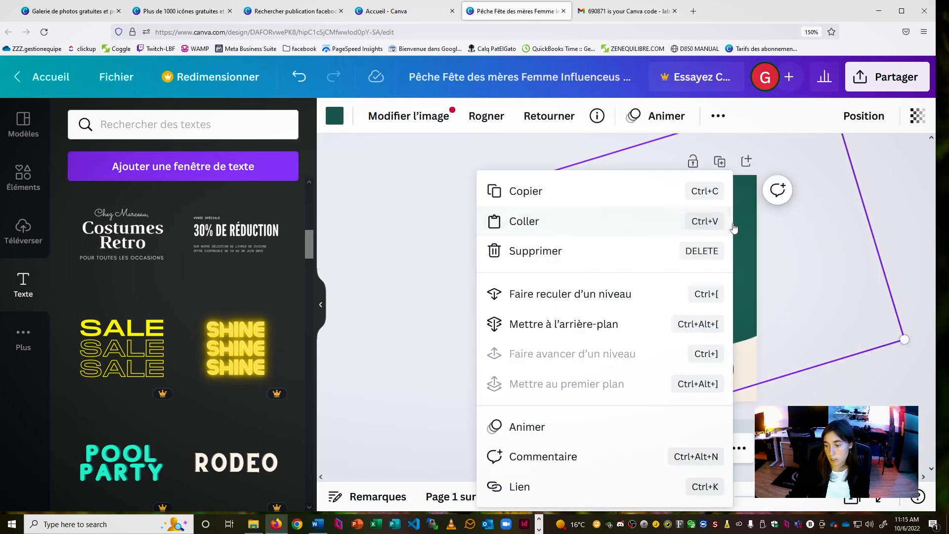
pyautogui.click(617, 324)
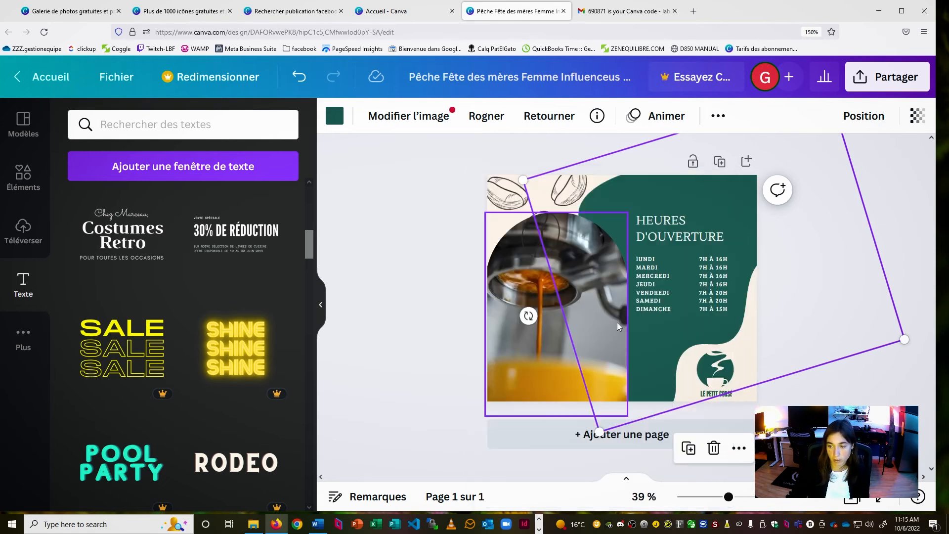
pyautogui.click(761, 258)
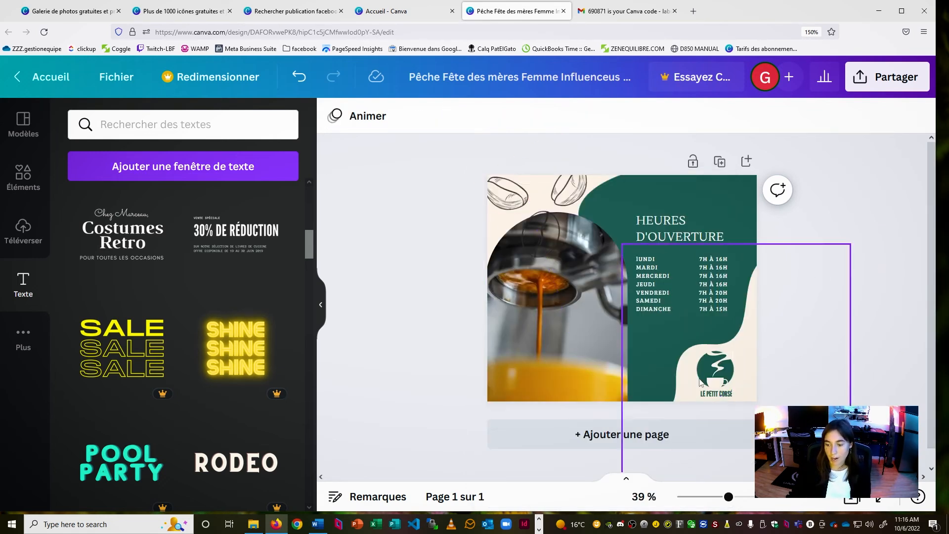
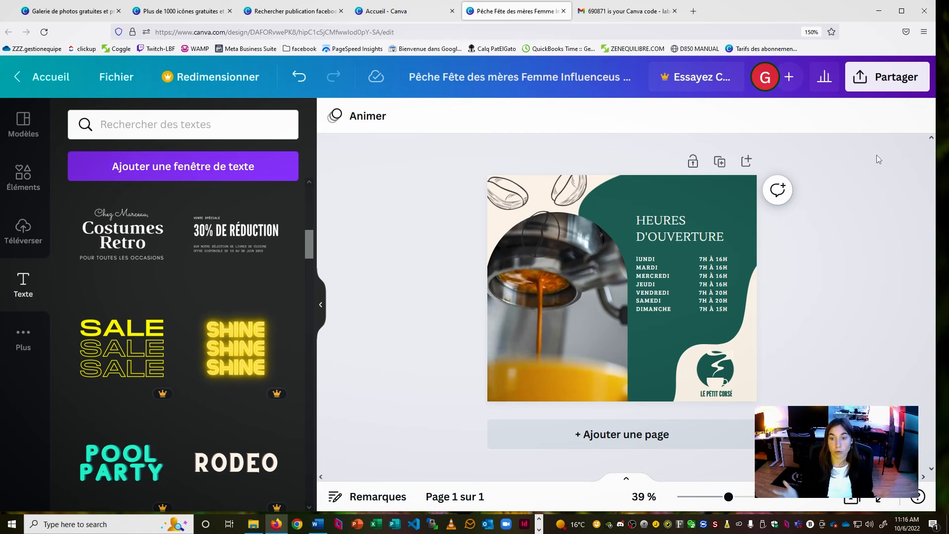
# Download the finished opening-hours post as a PNG file
pyautogui.click(884, 78)
pyautogui.scroll(-1, 842, 117)
pyautogui.scroll(-1, 722, 227)
pyautogui.scroll(-2, 747, 269)
pyautogui.scroll(3, 785, 342)
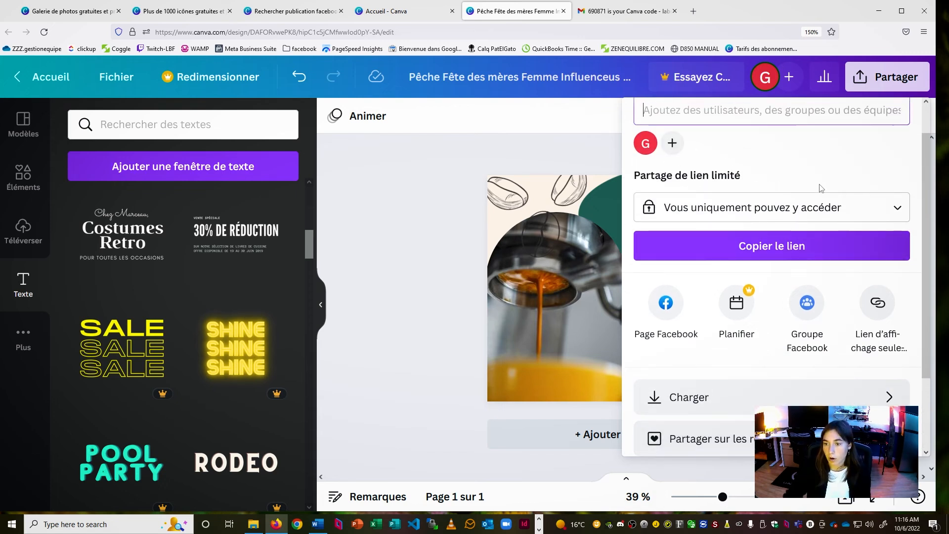
pyautogui.scroll(-2, 820, 188)
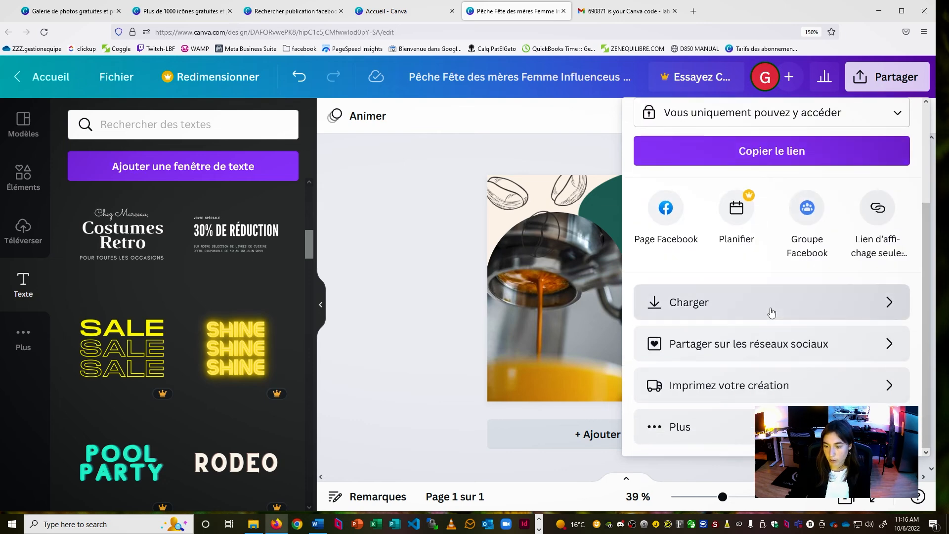
pyautogui.click(771, 312)
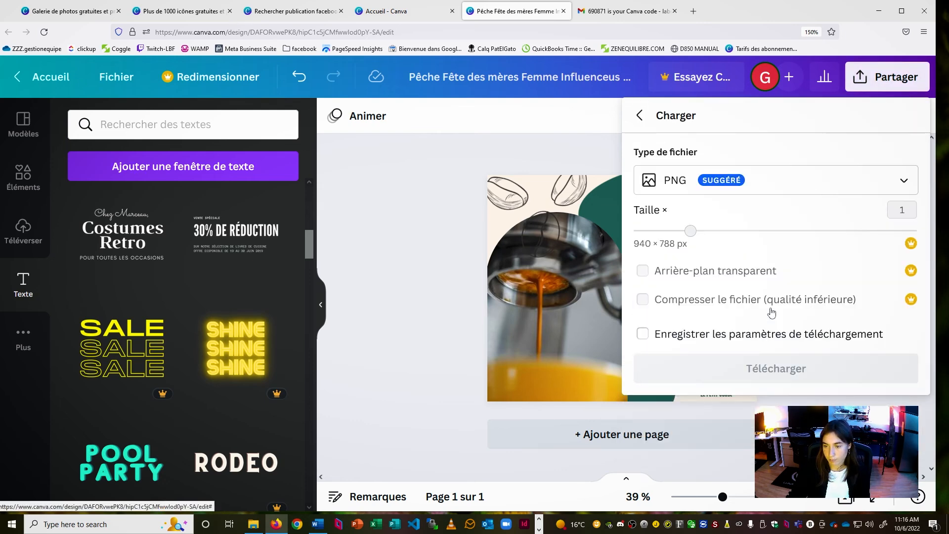
pyautogui.click(753, 178)
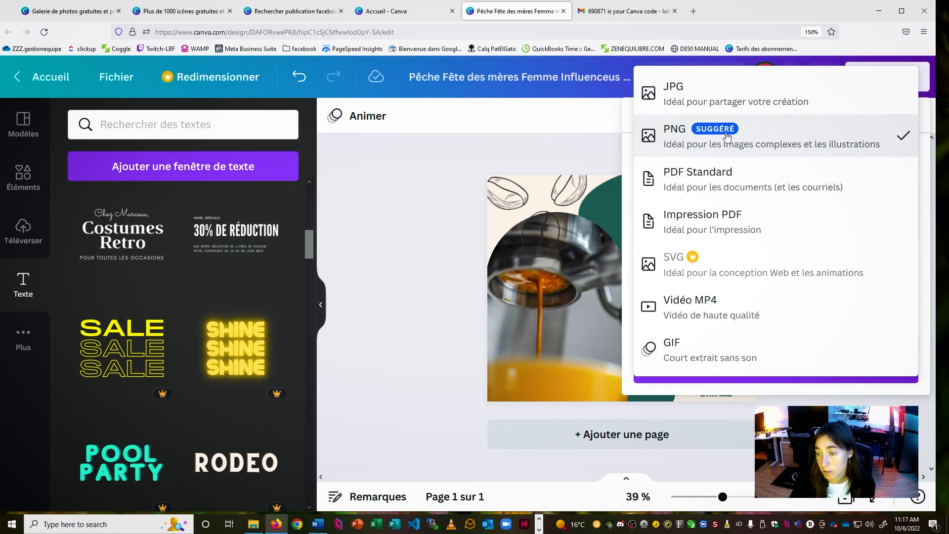
pyautogui.click(697, 138)
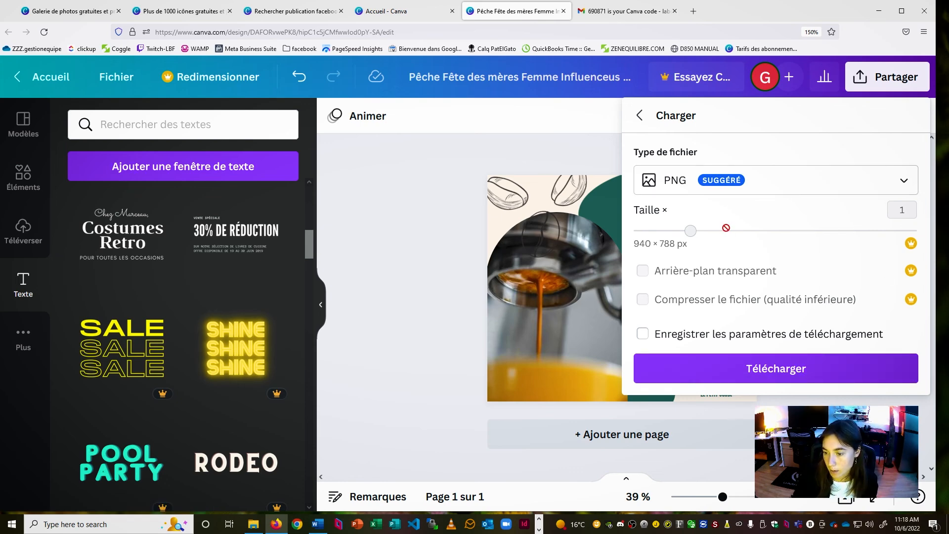
pyautogui.click(856, 368)
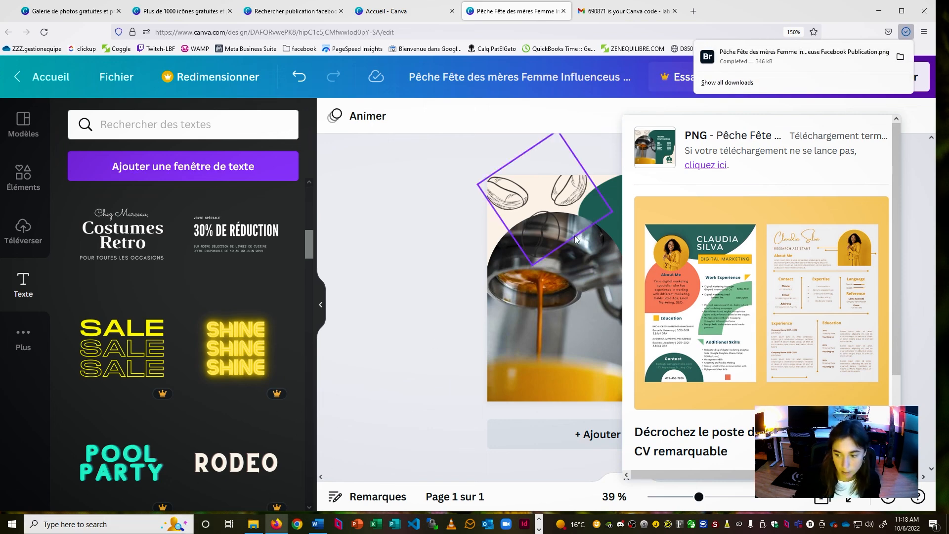
# Open the downloaded PNG in Adobe Bridge to check it, and minimize the preview window
pyautogui.click(775, 61)
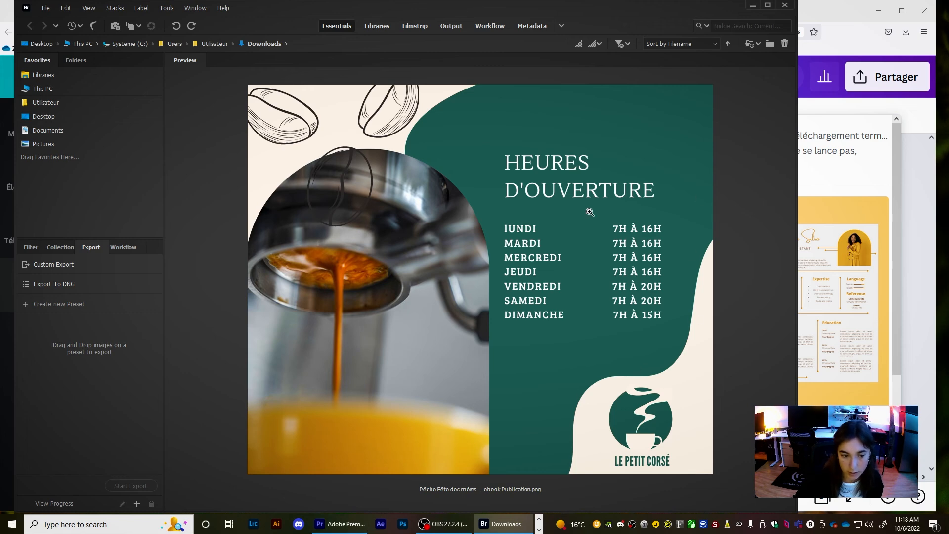
pyautogui.click(753, 6)
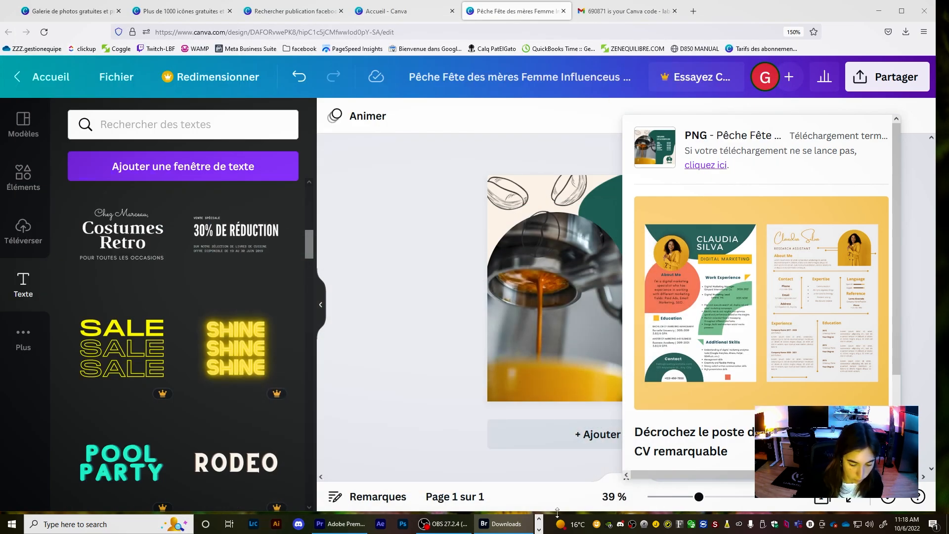
# In File Explorer's Downloads folder, rename the downloaded opening-hours PNG as publicationHeuresD'ouverture
pyautogui.click(539, 519)
pyautogui.click(253, 524)
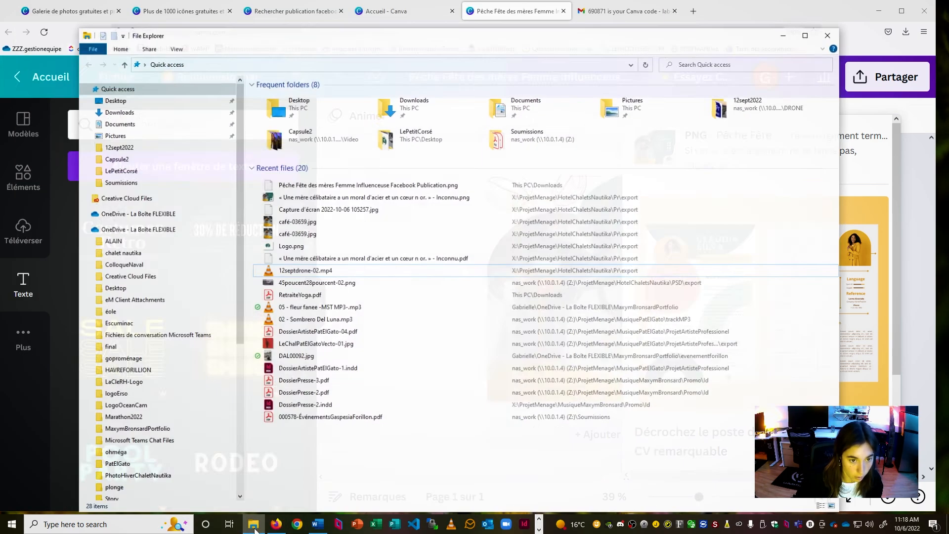
pyautogui.click(126, 106)
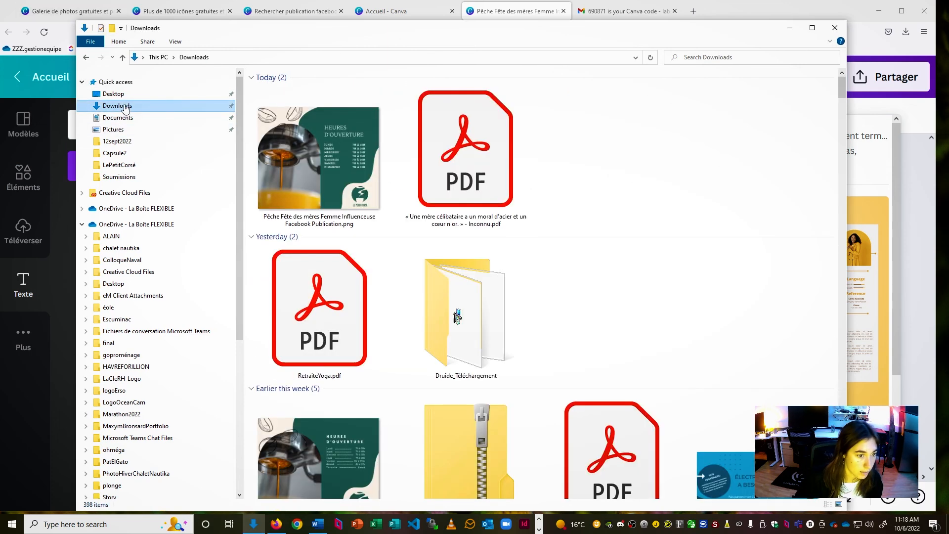
pyautogui.click(317, 209)
pyautogui.rightClick(334, 182)
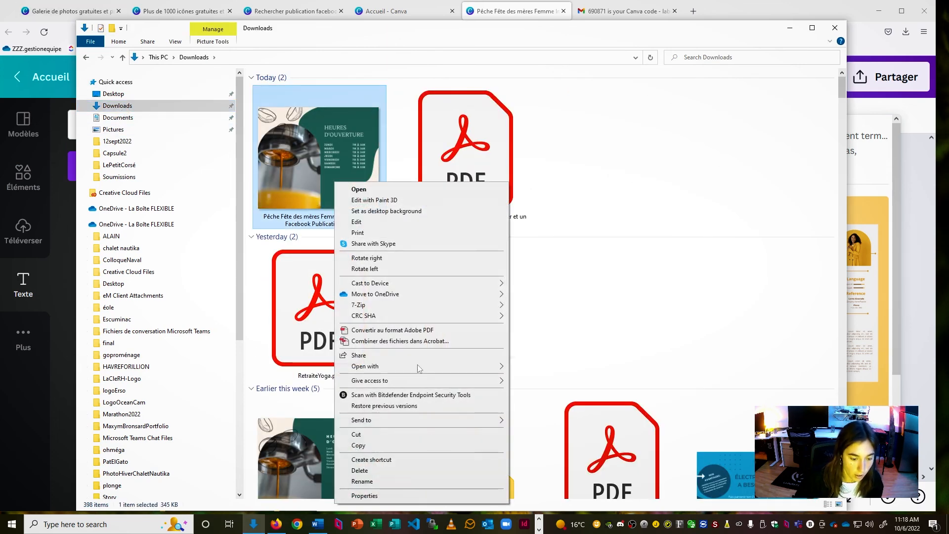
pyautogui.click(446, 481)
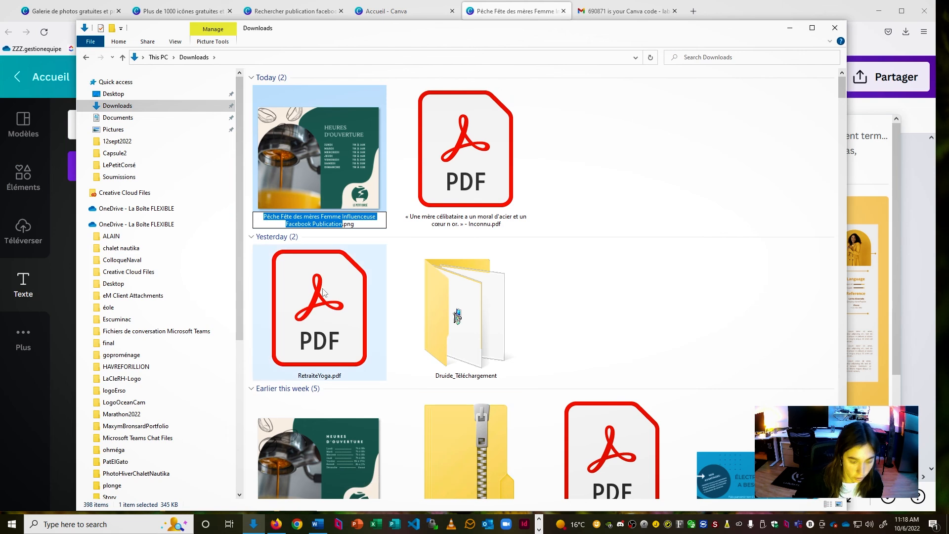
pyautogui.write('publication')
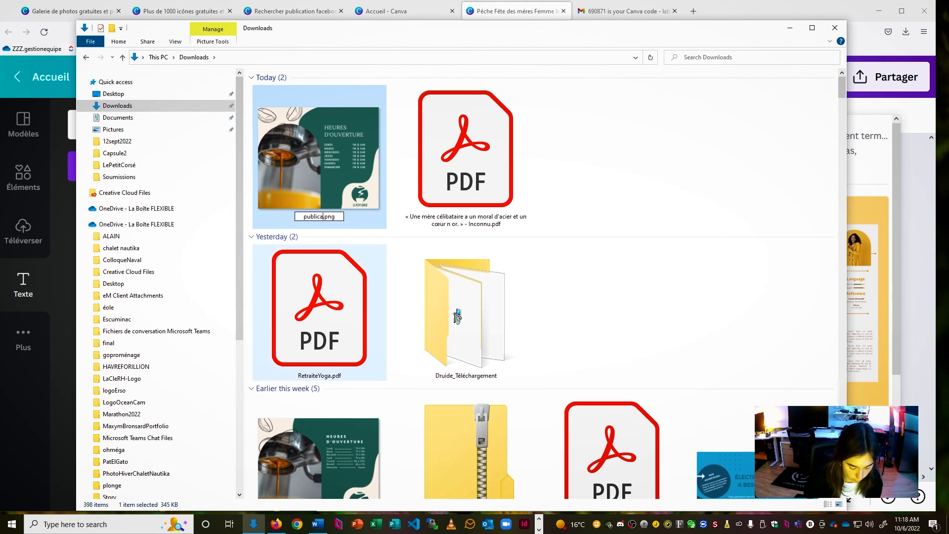
pyautogui.write('Heures')
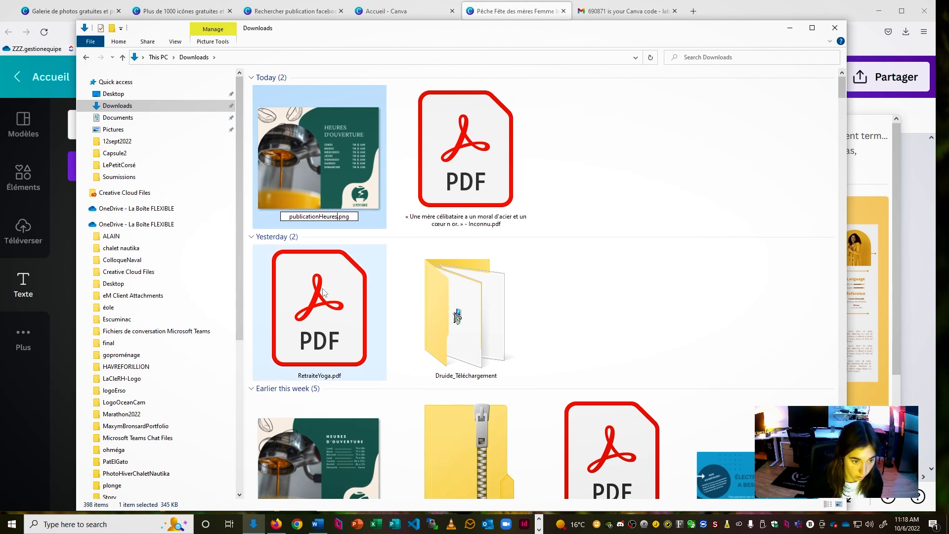
pyautogui.write("D'ouverture")
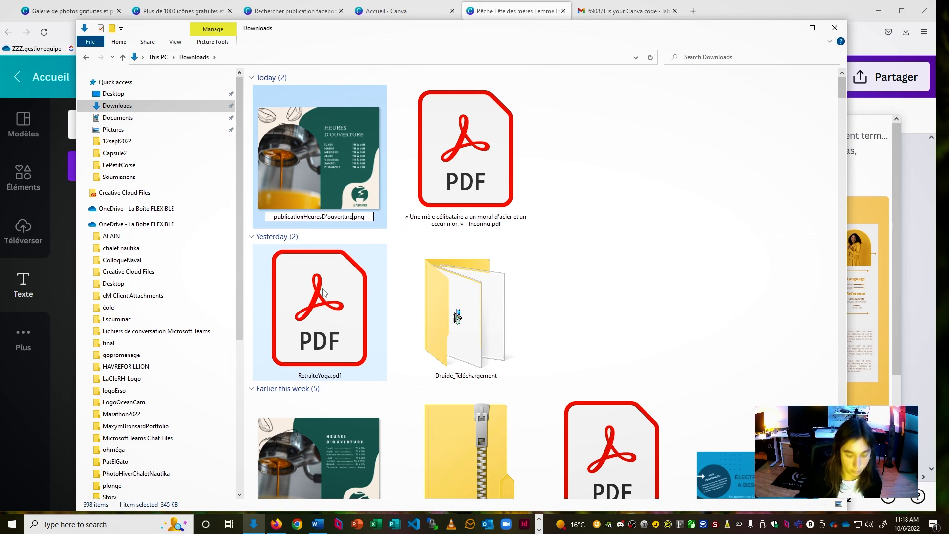
pyautogui.press('Return')
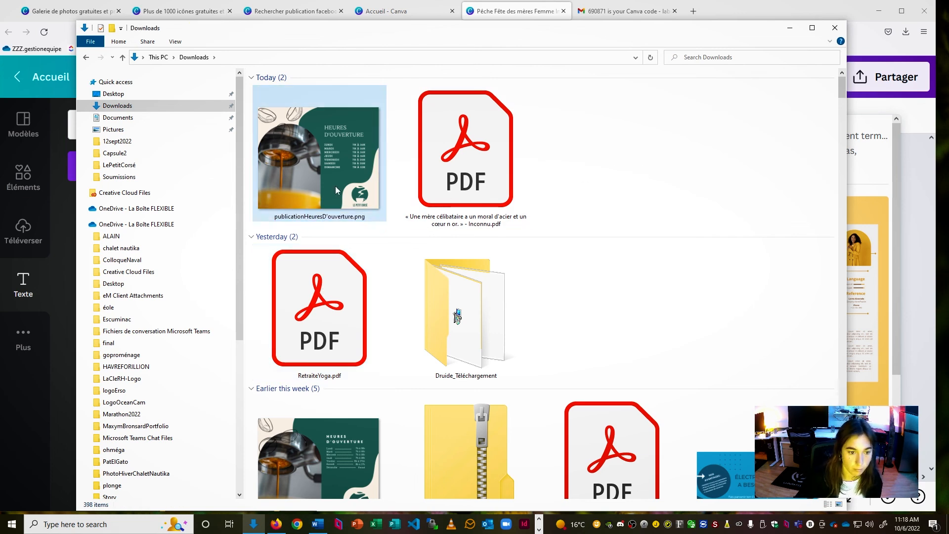
# Move publicationHeuresD'ouverture.png into the LePetitCorsé folder, then return to Canva and dismiss the download notice
pyautogui.moveTo(312, 185); pyautogui.dragTo(191, 172)
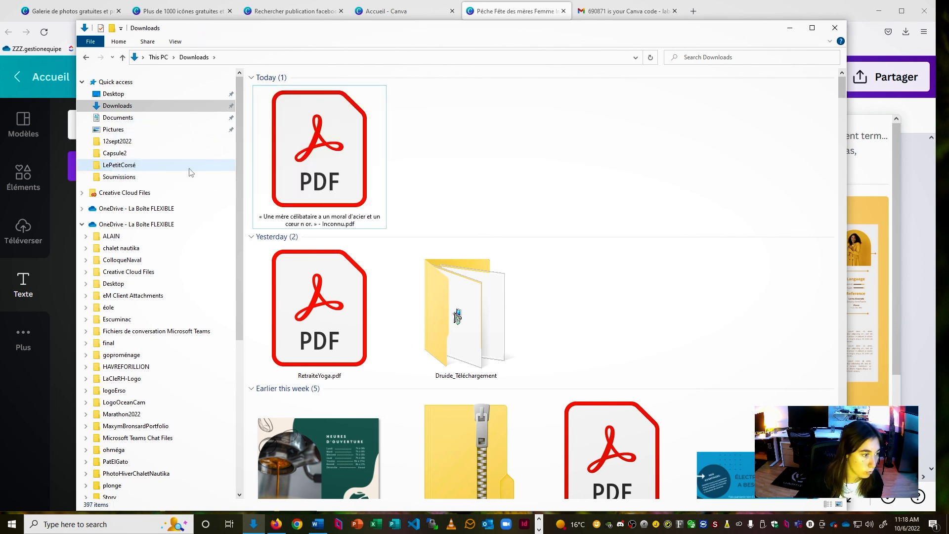
pyautogui.click(137, 167)
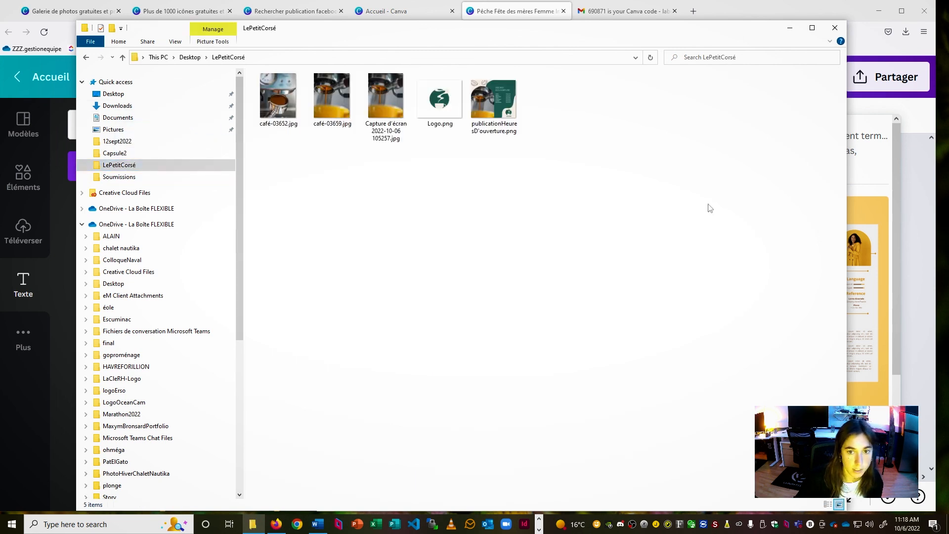
pyautogui.click(789, 28)
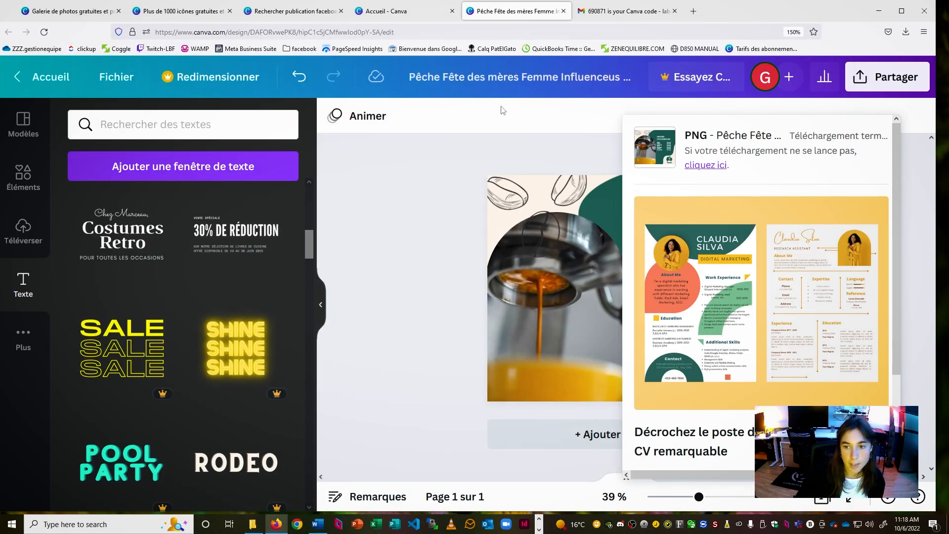
pyautogui.click(923, 120)
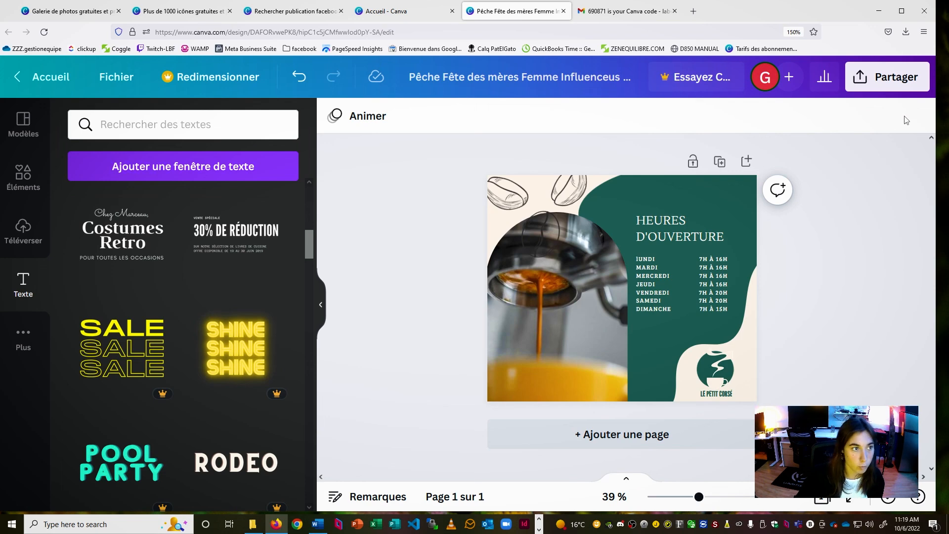
# Load facebook.com in place of the Gmail page and open the account's own profile
pyautogui.click(647, 16)
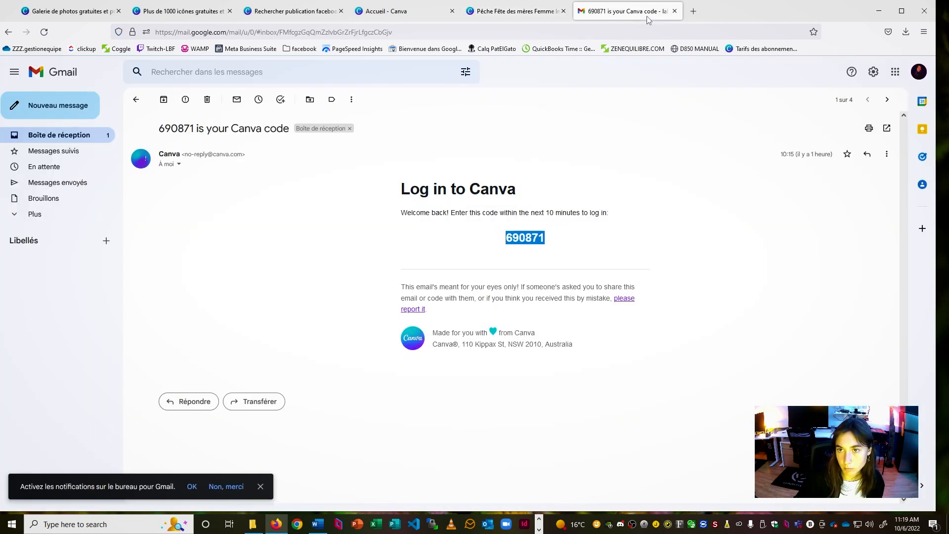
pyautogui.click(596, 33)
pyautogui.write('facebook.com/')
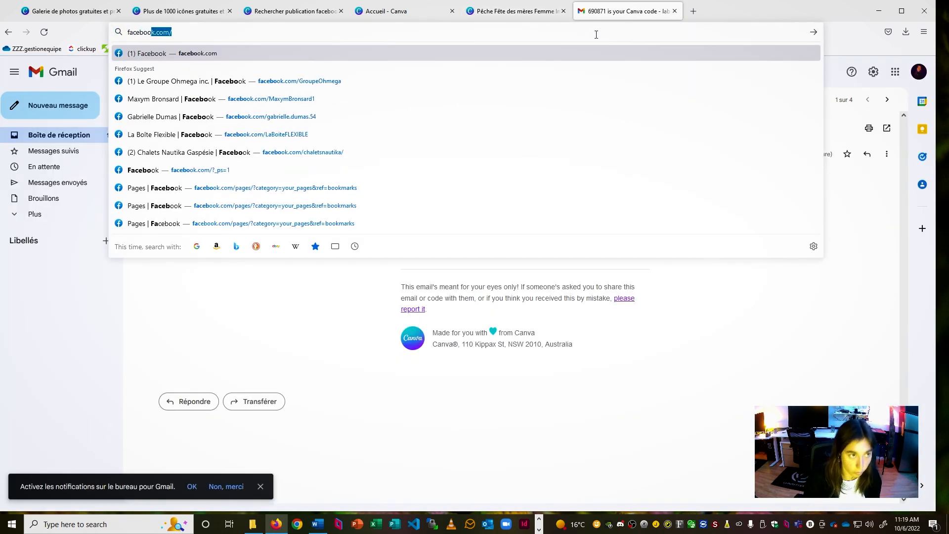
pyautogui.press('Return')
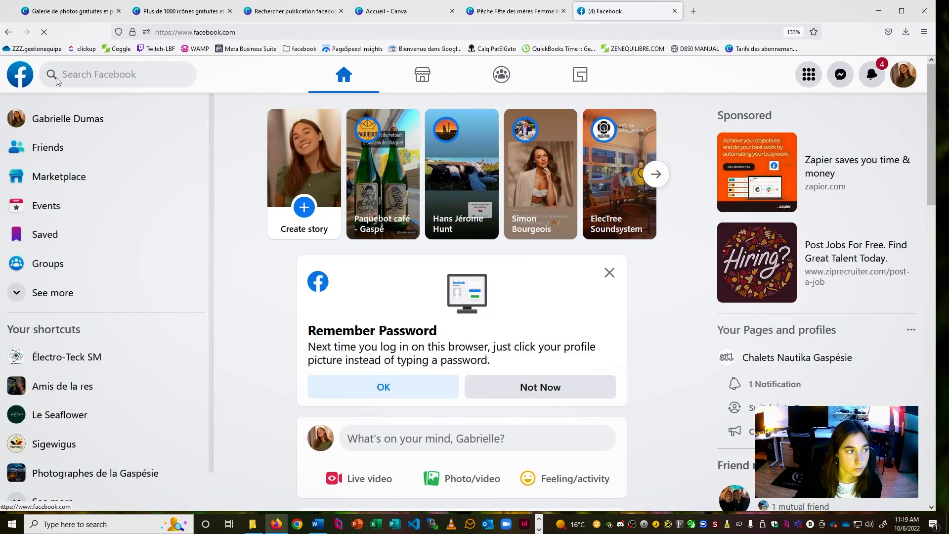
pyautogui.click(96, 128)
# Start a new post on the Facebook profile and attach publicationHeuresD'ouverture.png from the LePetitCorsé folder
pyautogui.scroll(-6, 609, 371)
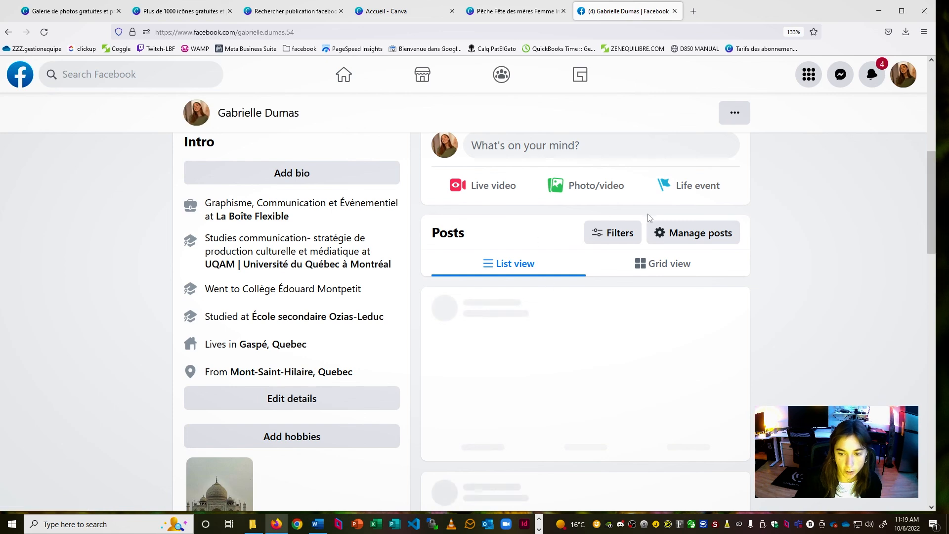
pyautogui.click(531, 155)
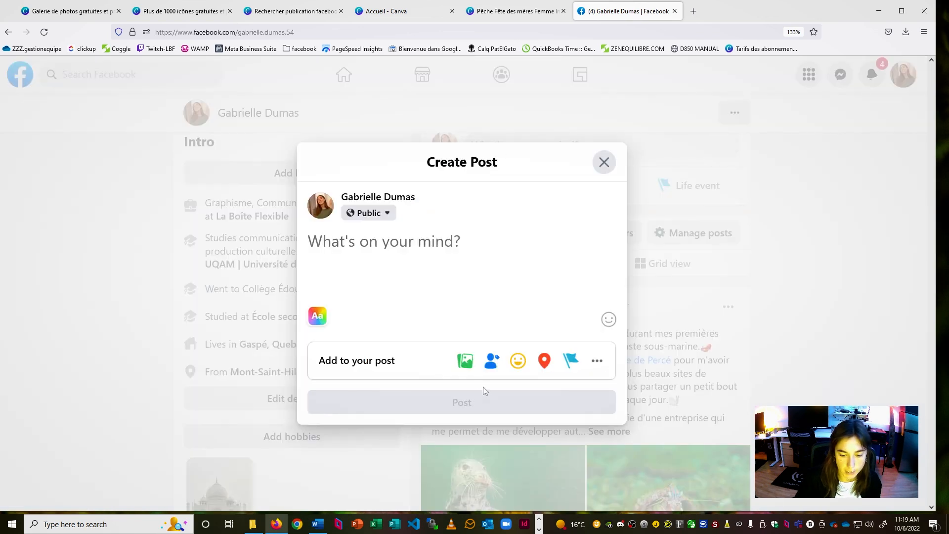
pyautogui.click(465, 360)
pyautogui.click(470, 296)
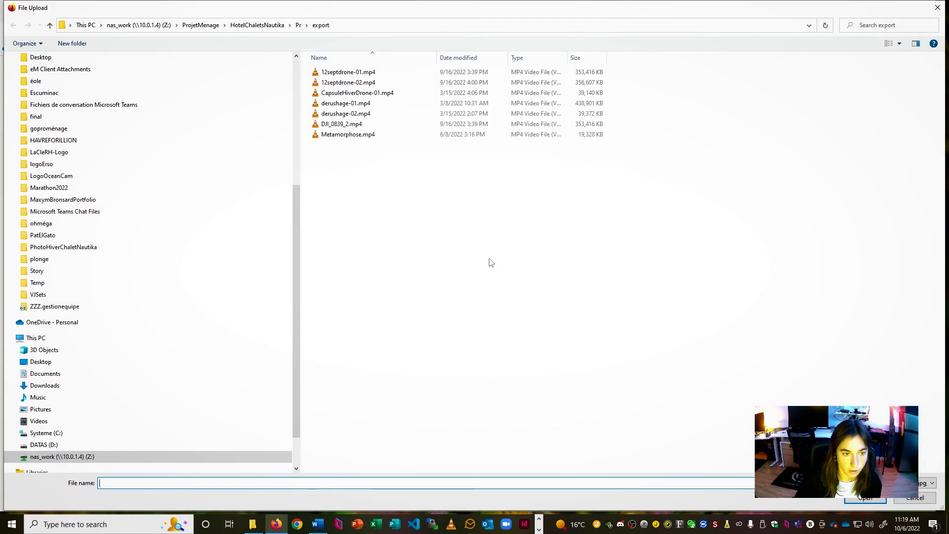
pyautogui.scroll(6, 154, 229)
pyautogui.click(102, 147)
pyautogui.click(557, 93)
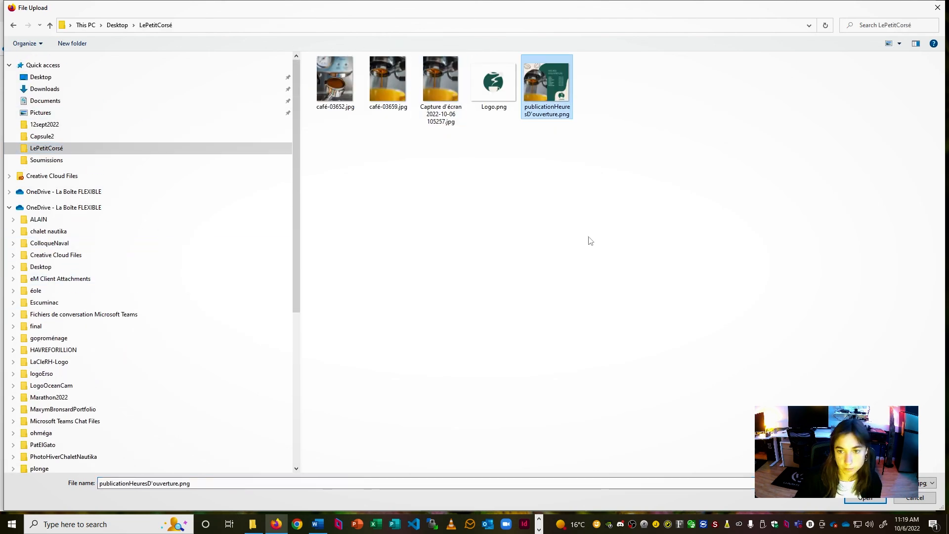
pyautogui.click(866, 499)
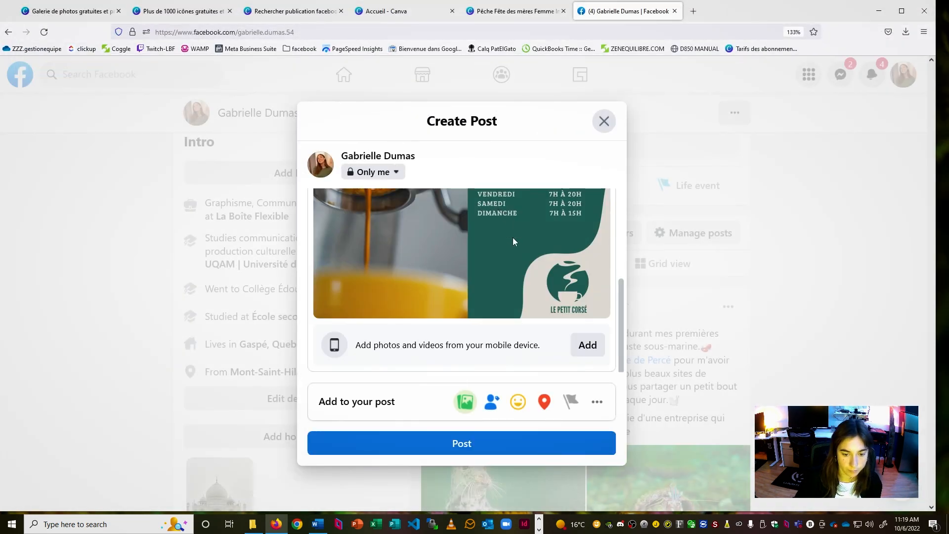
# Check the whole attached image in the draft and publish the post with the Only me audience
pyautogui.scroll(4, 505, 349)
pyautogui.scroll(-4, 503, 346)
pyautogui.scroll(4, 507, 322)
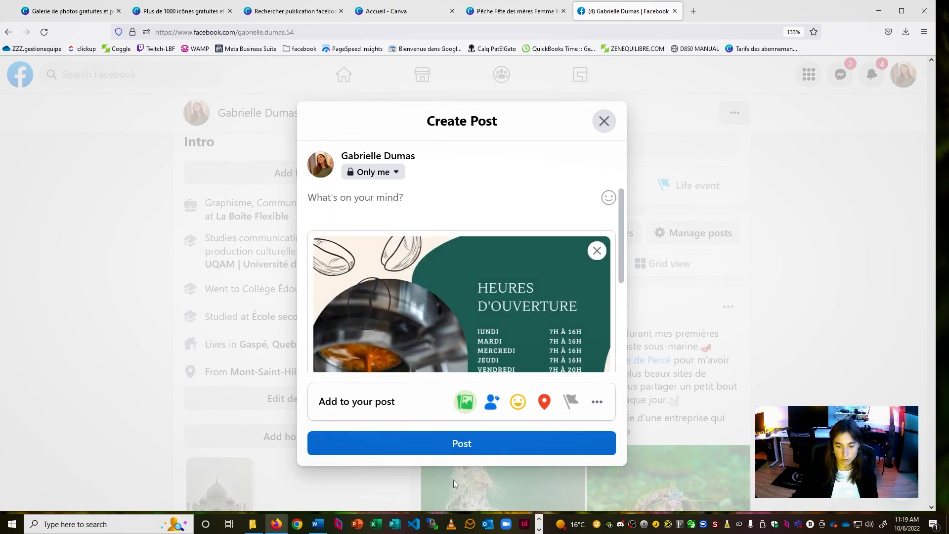
pyautogui.click(475, 446)
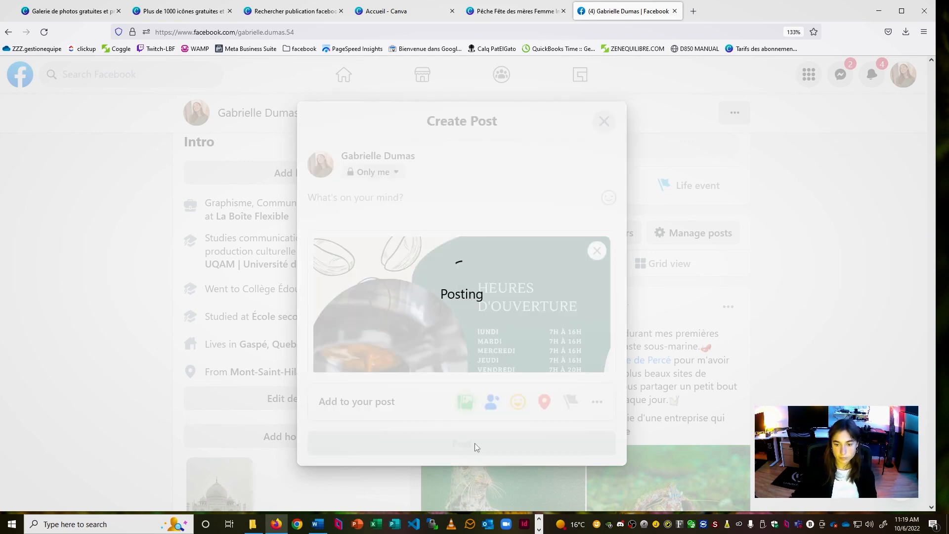
# Examine the published opening-hours post on the profile, including the enlarged view of its image
pyautogui.scroll(-3, 642, 293)
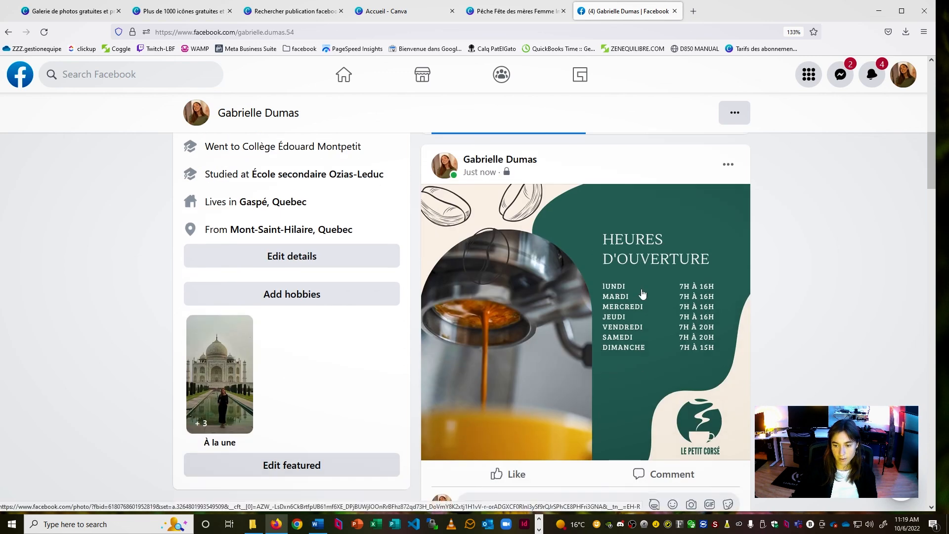
pyautogui.click(681, 272)
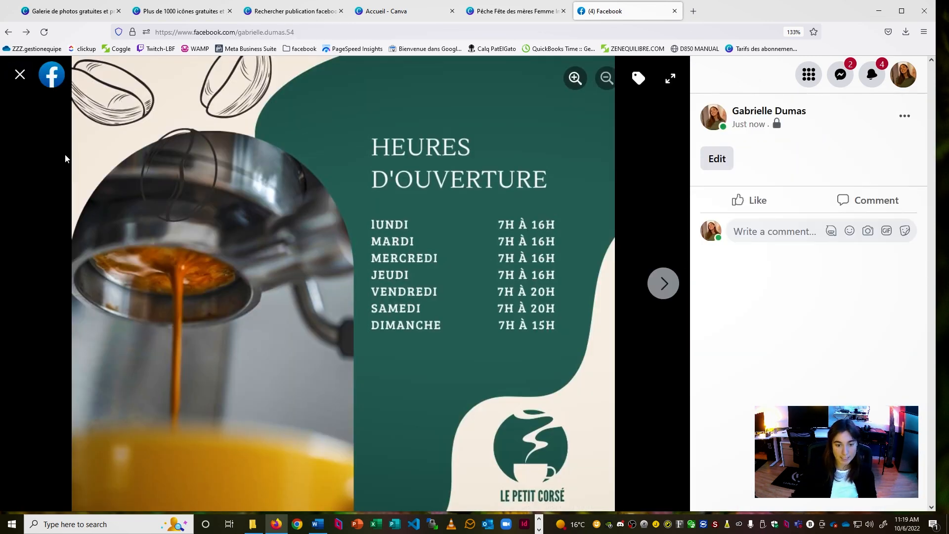
pyautogui.press('Escape')
pyautogui.scroll(-3, 569, 250)
pyautogui.scroll(3, 571, 253)
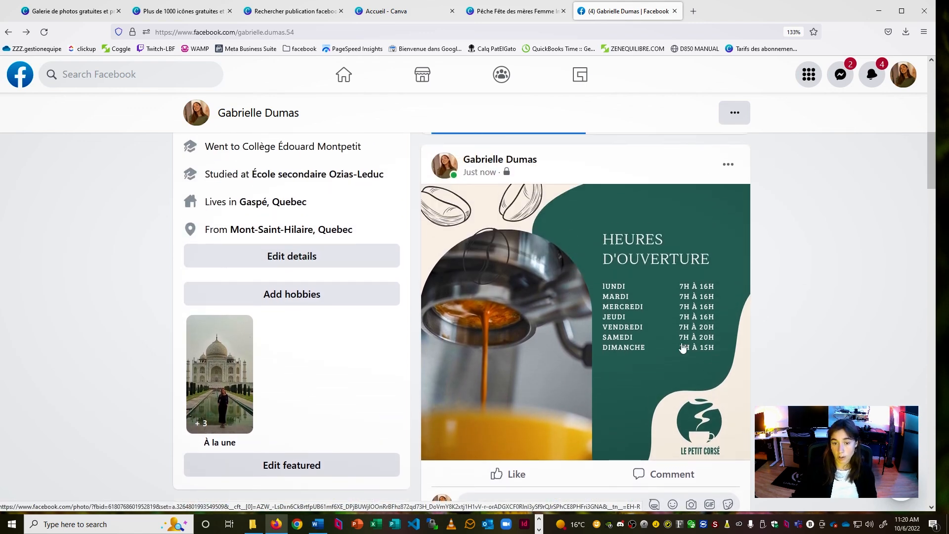
pyautogui.scroll(-1, 731, 346)
pyautogui.scroll(1, 762, 306)
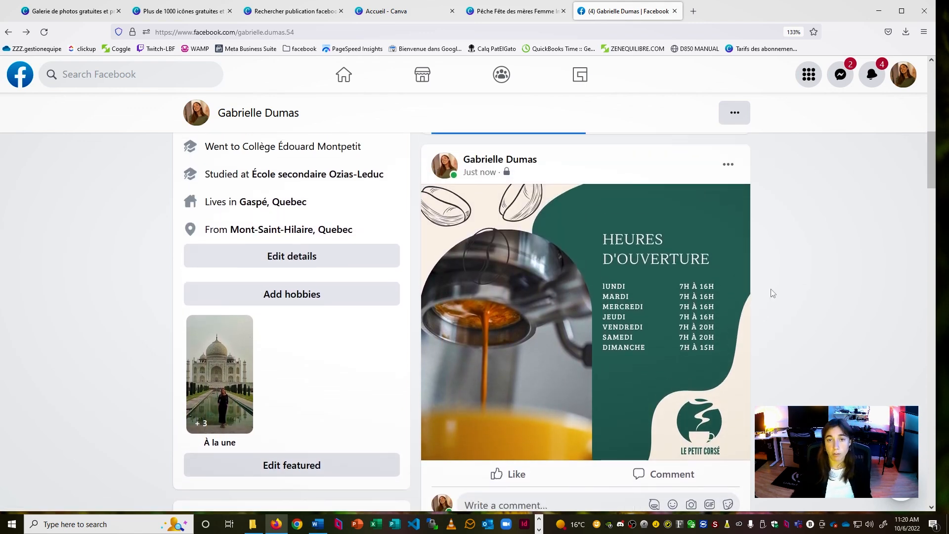